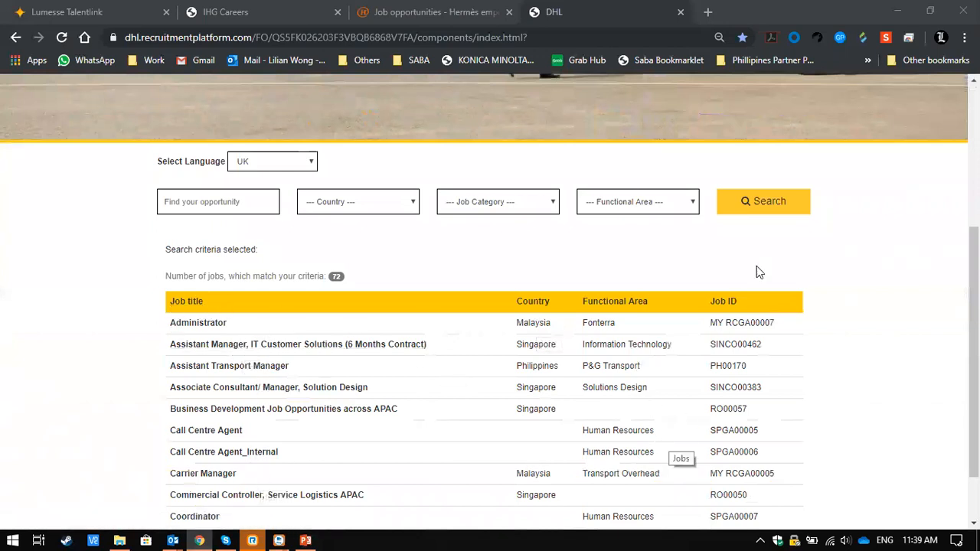
# - Look over the DHL careers page, including its banner, search filters and job list
pyautogui.scroll(-1, 746, 421)
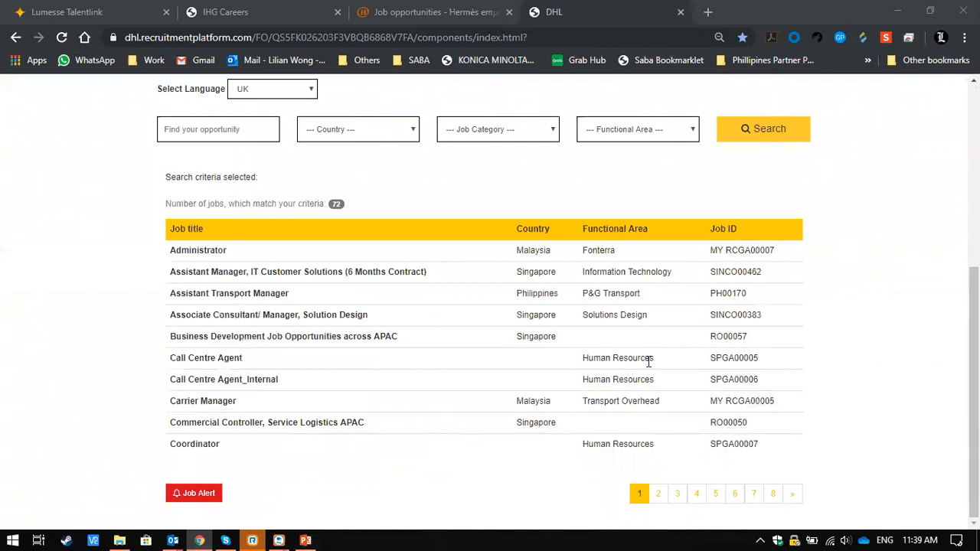
pyautogui.scroll(4, 648, 362)
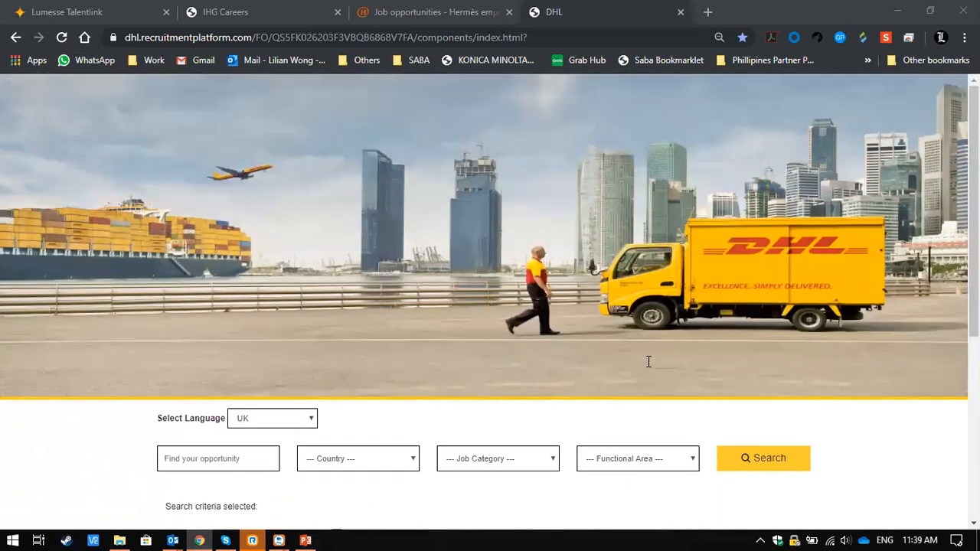
pyautogui.scroll(-4, 767, 372)
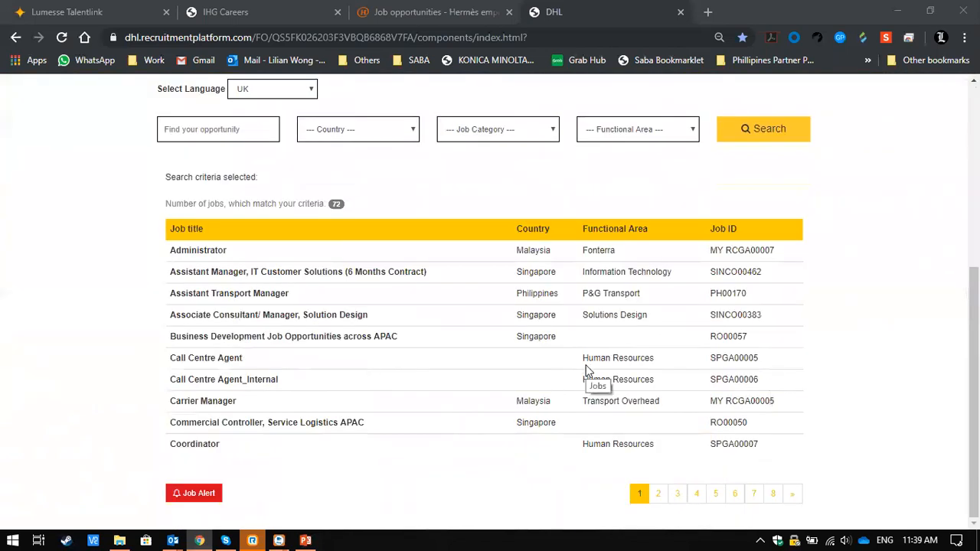
pyautogui.scroll(4, 586, 370)
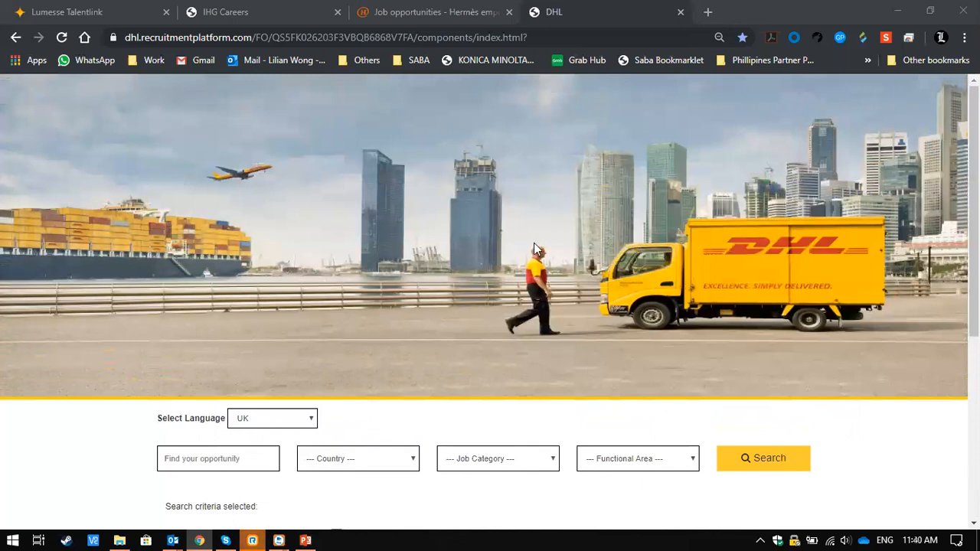
# - Switch to the IHG Careers site and search for jobs using the current location across all business areas and brands
pyautogui.click(269, 9)
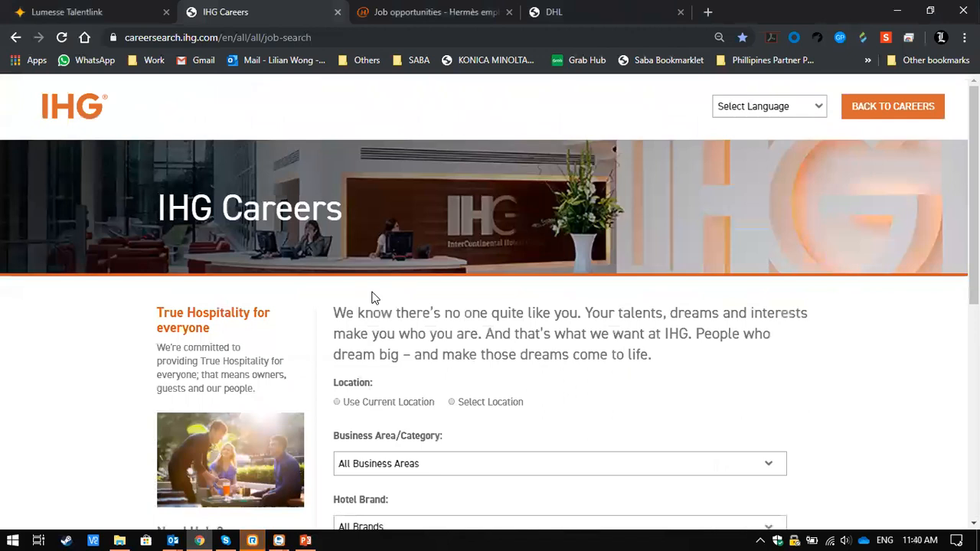
pyautogui.scroll(-2, 372, 297)
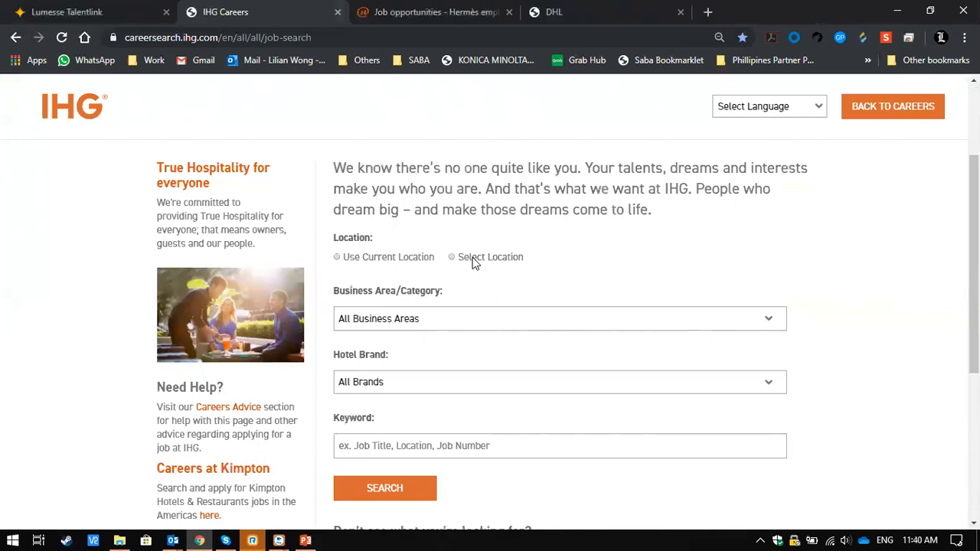
pyautogui.click(336, 257)
pyautogui.click(405, 489)
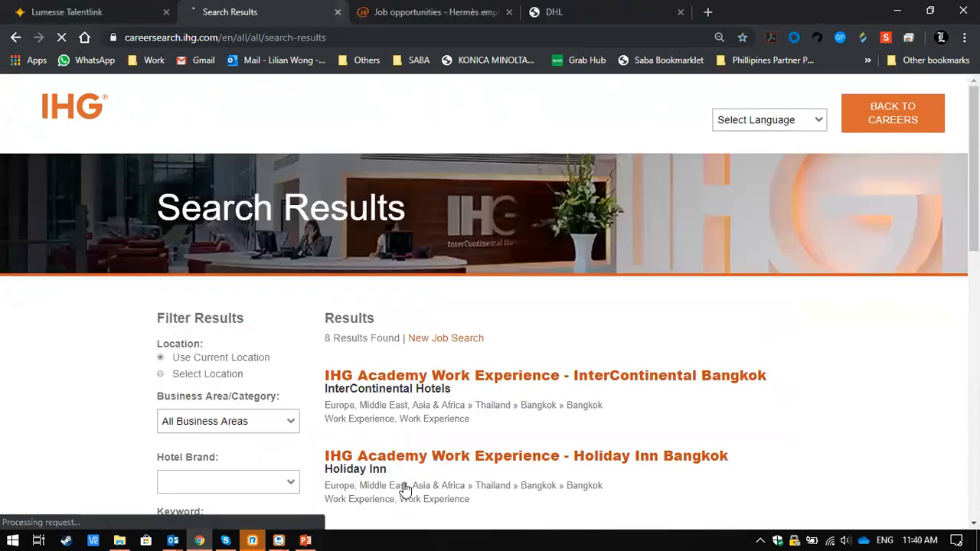
# - Review the IHG job search results, checking each vacancy's title, hotel brand, location and category
pyautogui.scroll(-1, 769, 428)
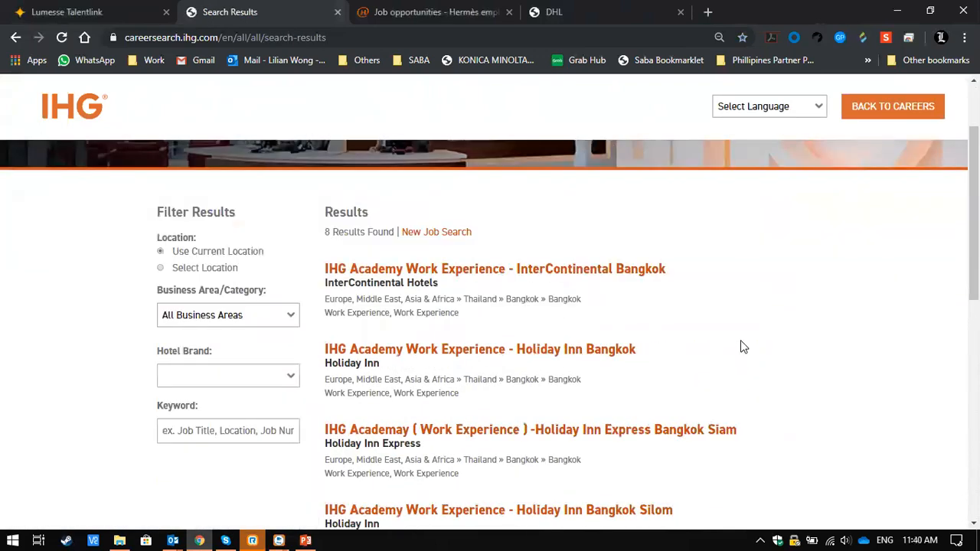
pyautogui.scroll(-1, 741, 346)
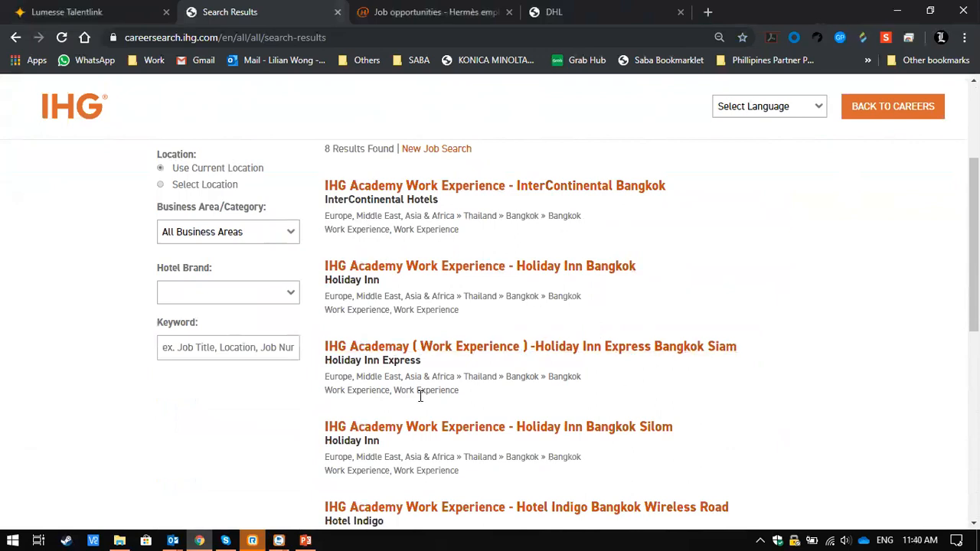
pyautogui.scroll(-2, 621, 411)
pyautogui.scroll(-1, 623, 410)
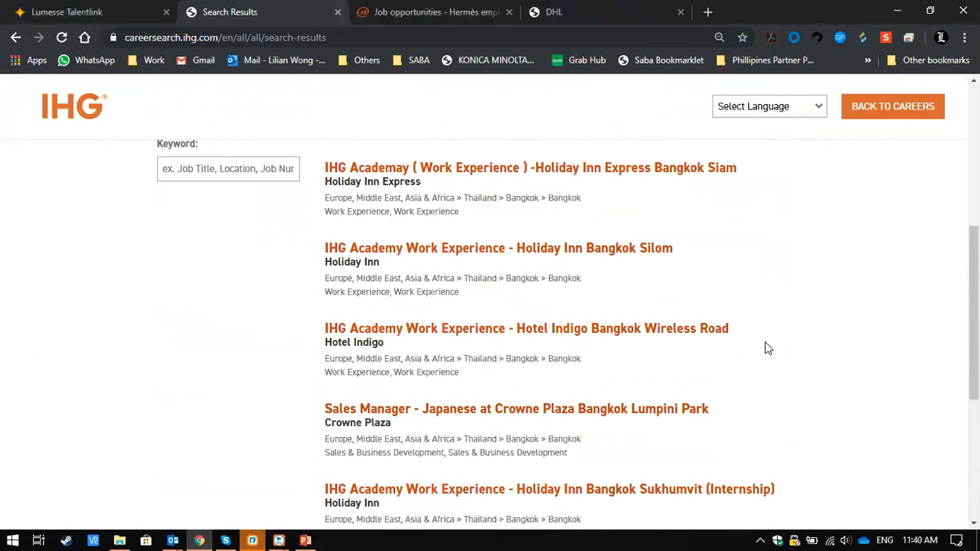
pyautogui.scroll(-1, 765, 346)
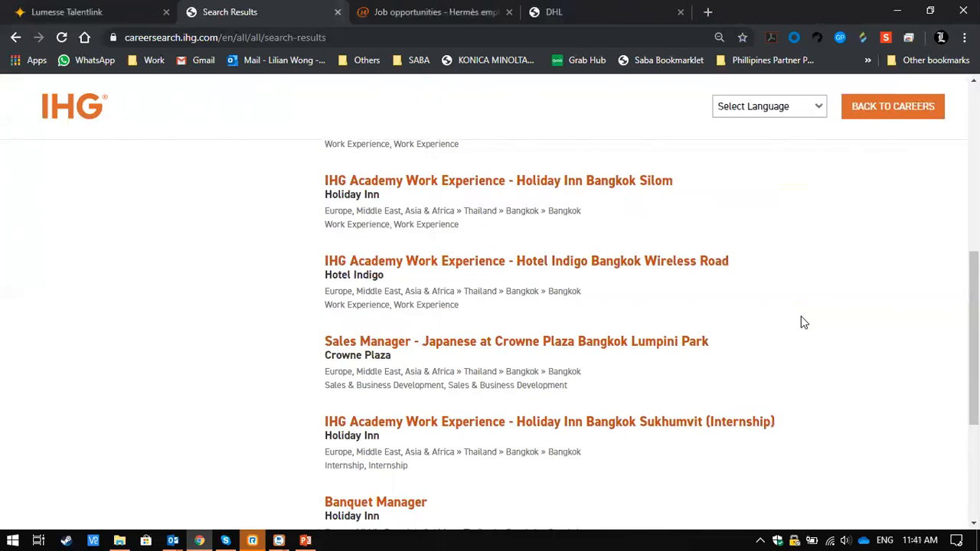
pyautogui.scroll(-1, 802, 322)
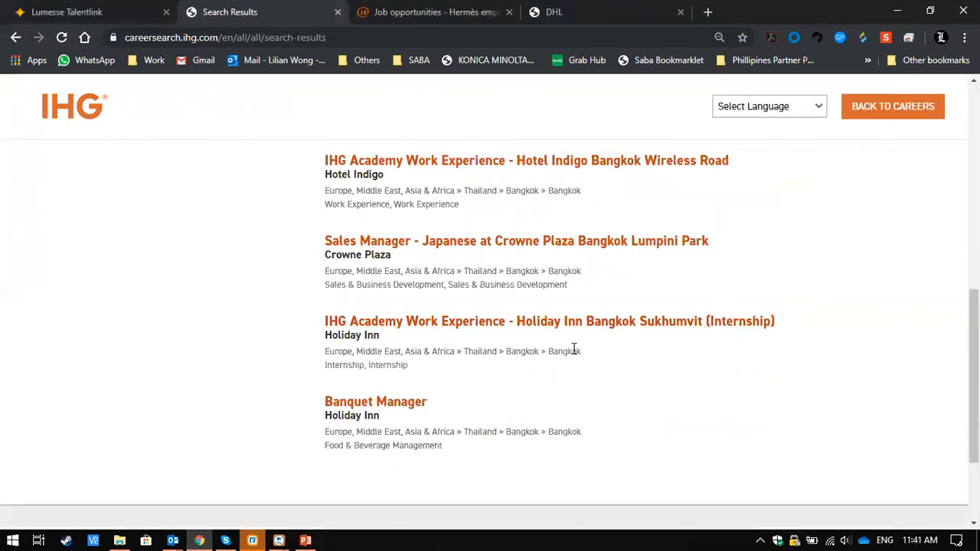
pyautogui.scroll(6, 574, 349)
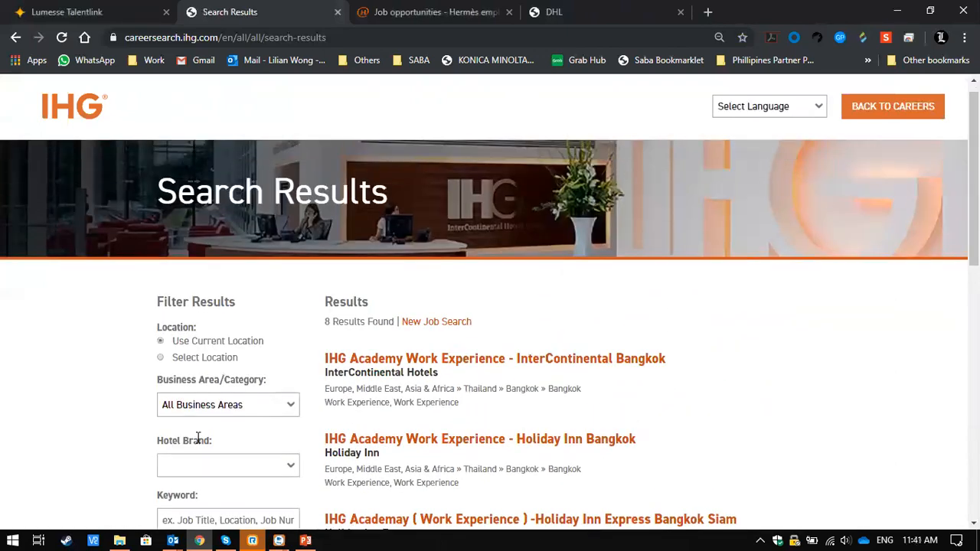
# - Check which business areas, hotel brands and keyword entry are offered for filtering the results, without applying a filter
pyautogui.click(267, 405)
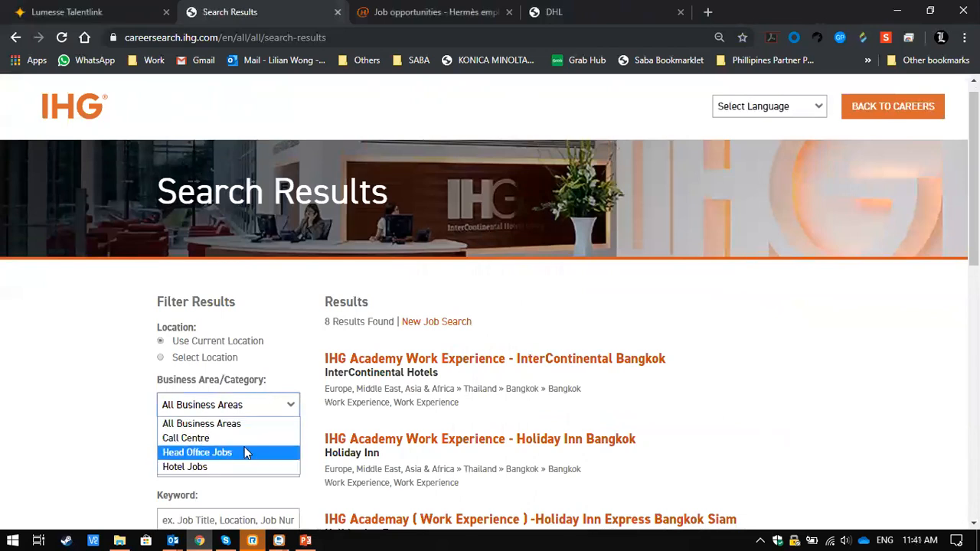
pyautogui.click(686, 458)
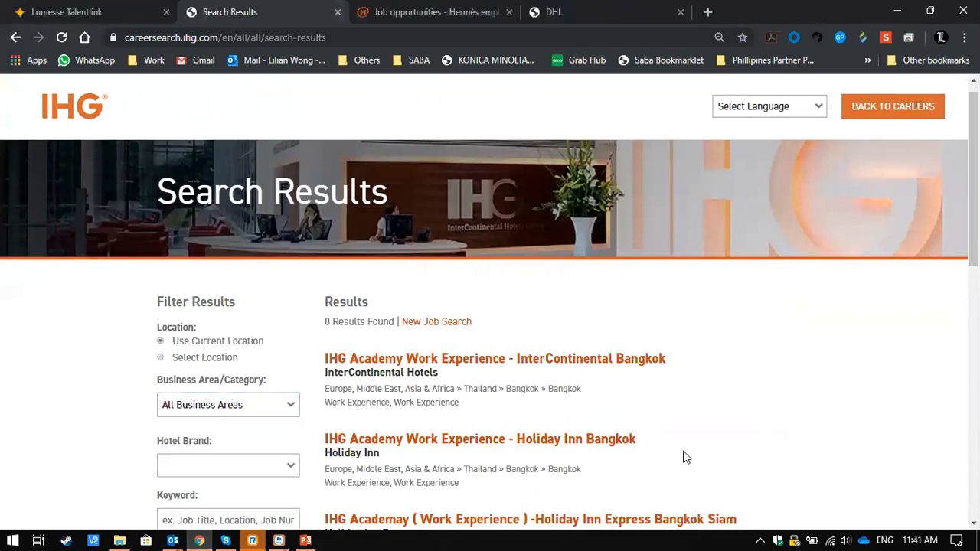
pyautogui.scroll(-2, 685, 458)
pyautogui.click(236, 351)
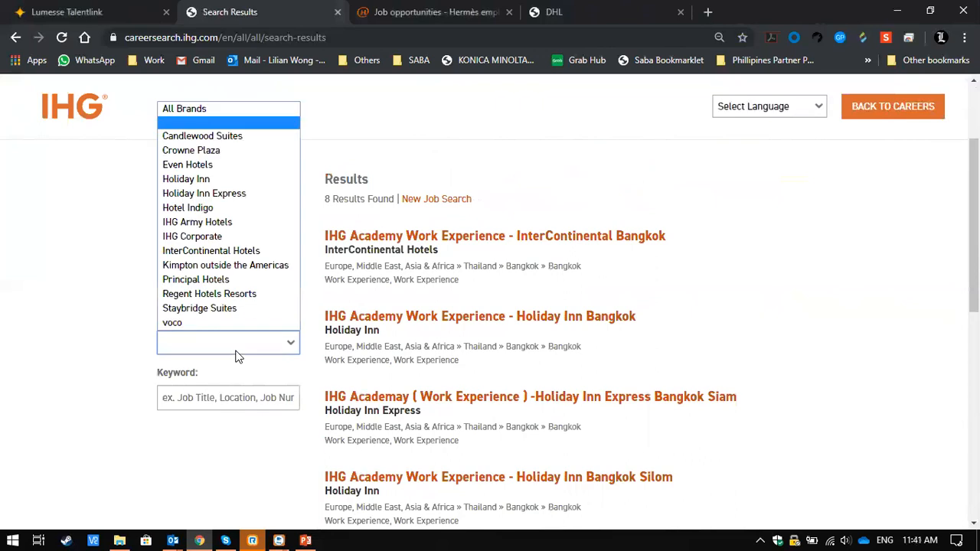
pyautogui.click(118, 346)
pyautogui.click(270, 398)
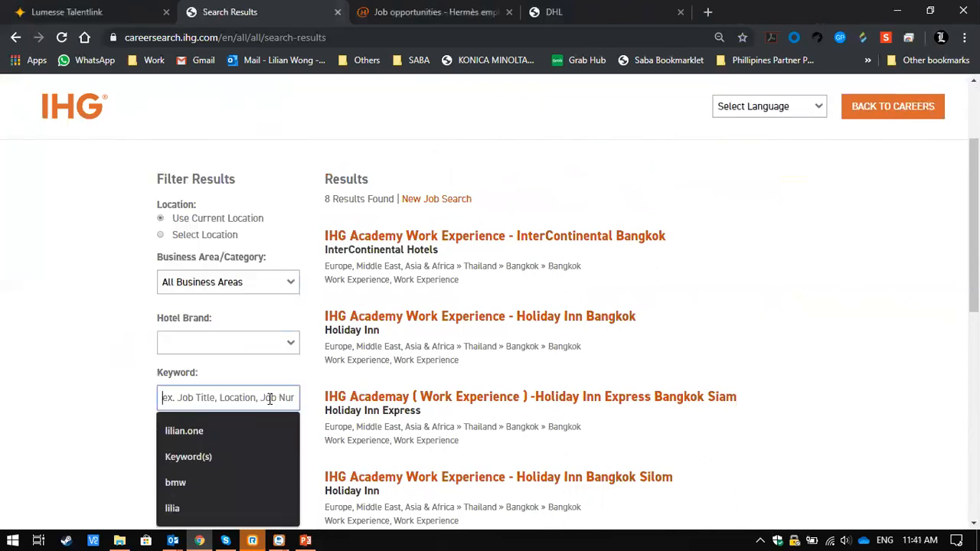
pyautogui.click(71, 379)
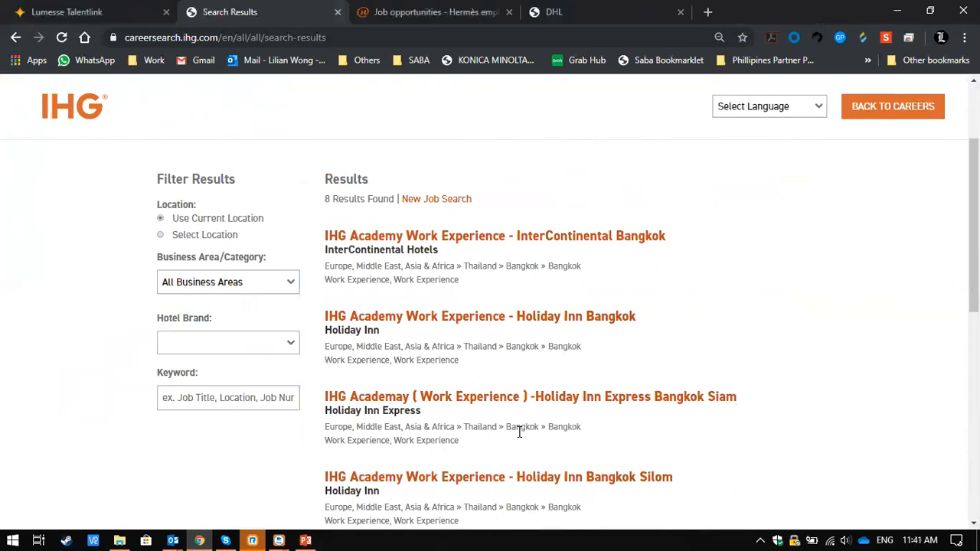
# - Open the Sales Manager - Japanese at Crowne Plaza Bangkok Lumpini Park vacancy and view its header details
pyautogui.scroll(-4, 518, 433)
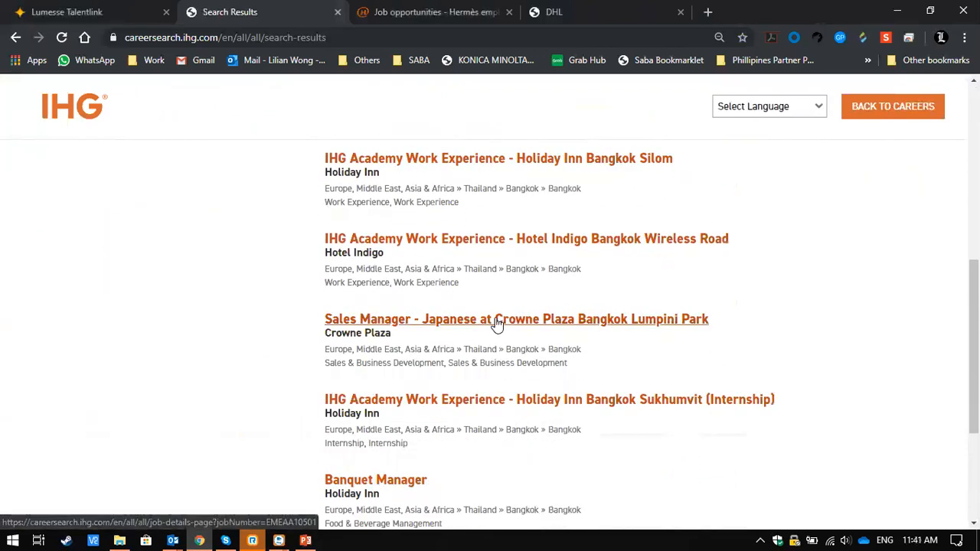
pyautogui.click(497, 320)
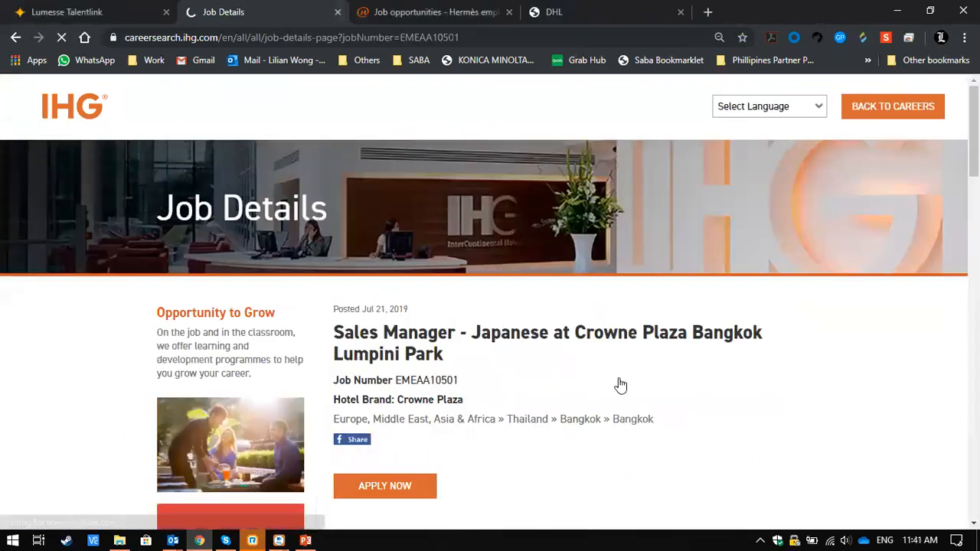
pyautogui.scroll(-4, 632, 390)
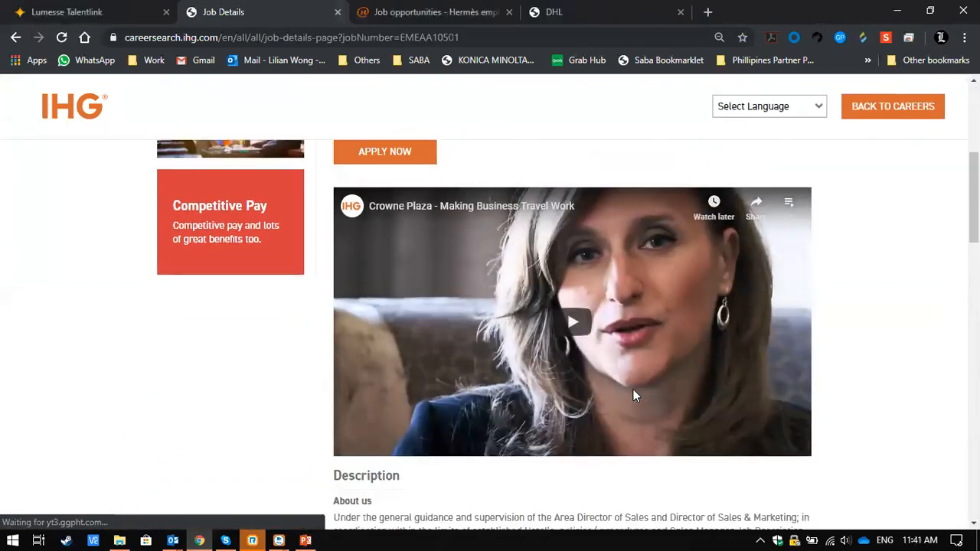
pyautogui.scroll(-2, 633, 395)
pyautogui.scroll(4, 634, 382)
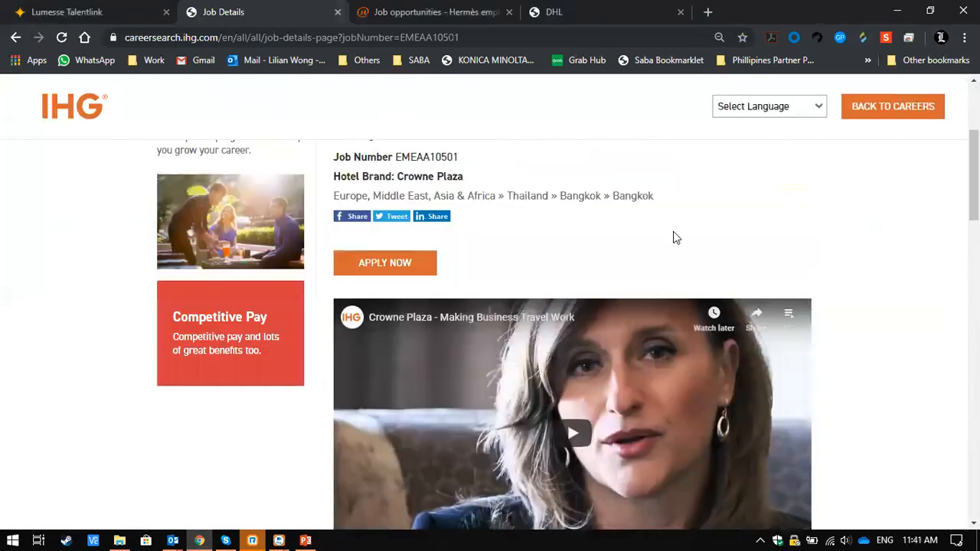
pyautogui.scroll(1, 672, 237)
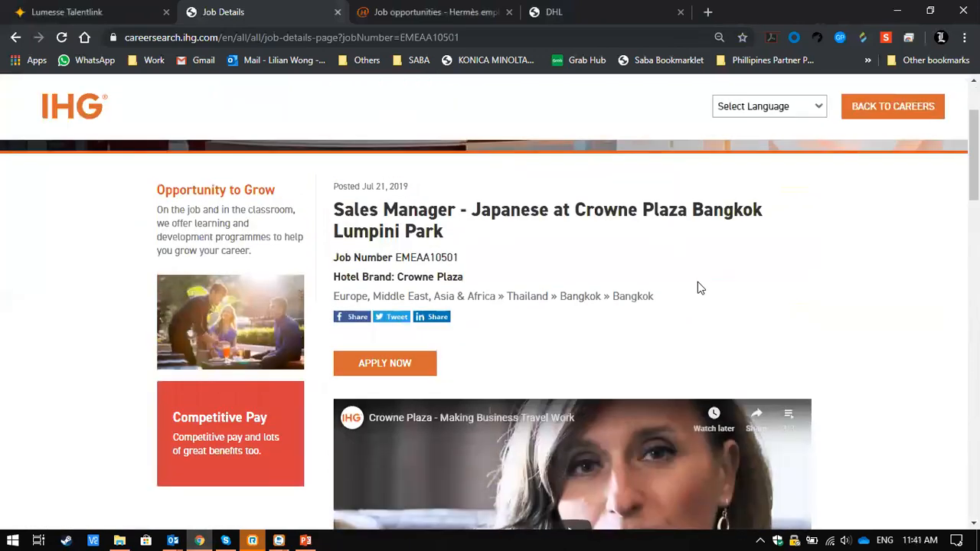
# - Examine the vacancy's full posting, from the embedded video and description to the duties, requirements and page footer
pyautogui.scroll(-2, 697, 285)
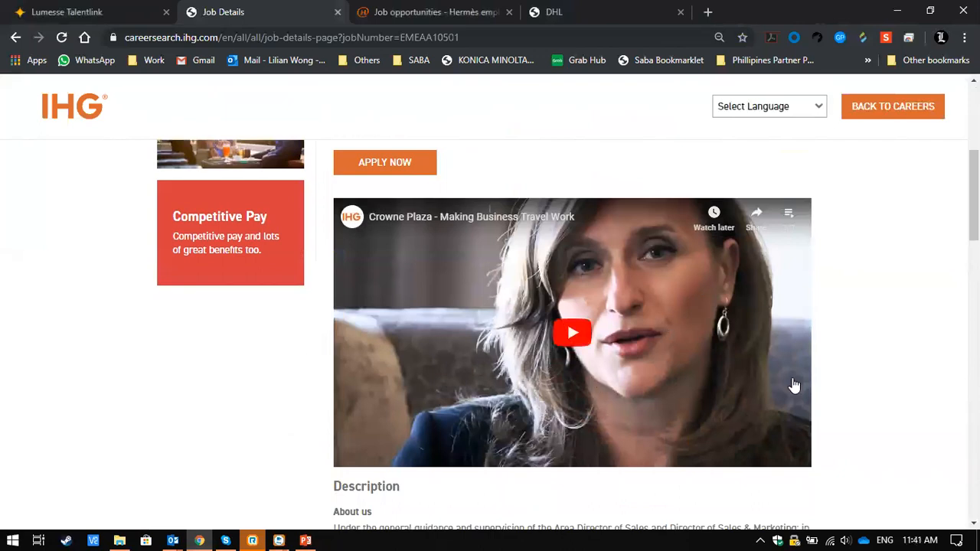
pyautogui.scroll(-1, 887, 344)
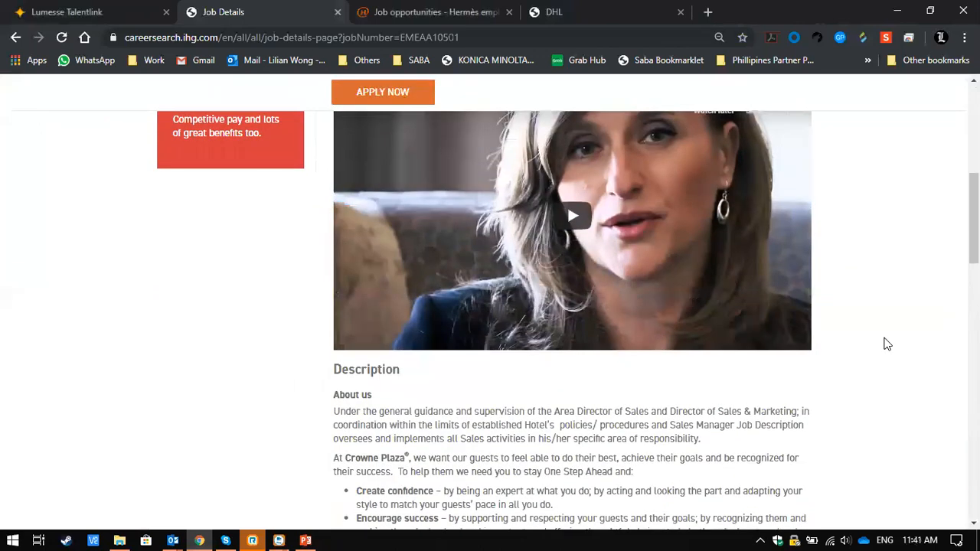
pyautogui.scroll(-1, 887, 344)
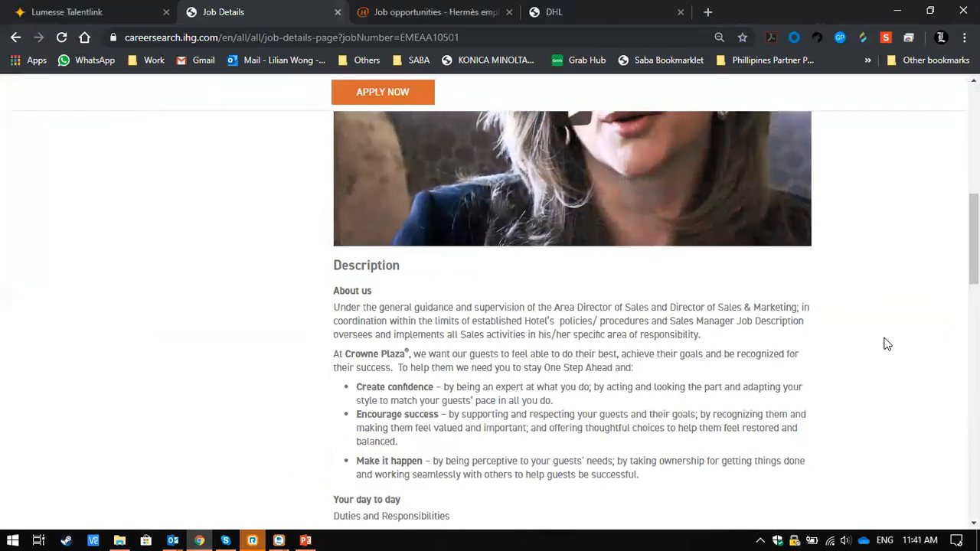
pyautogui.scroll(2, 887, 345)
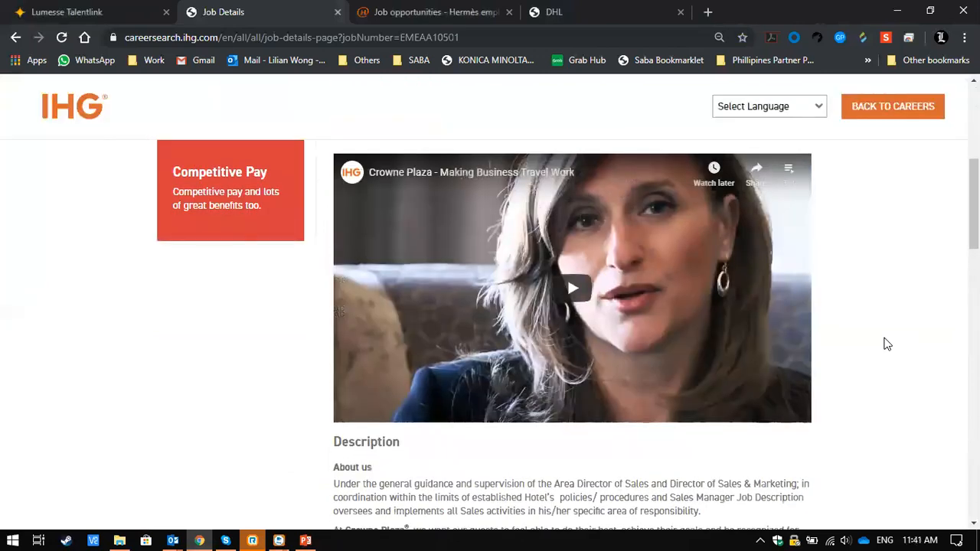
pyautogui.scroll(-1, 887, 344)
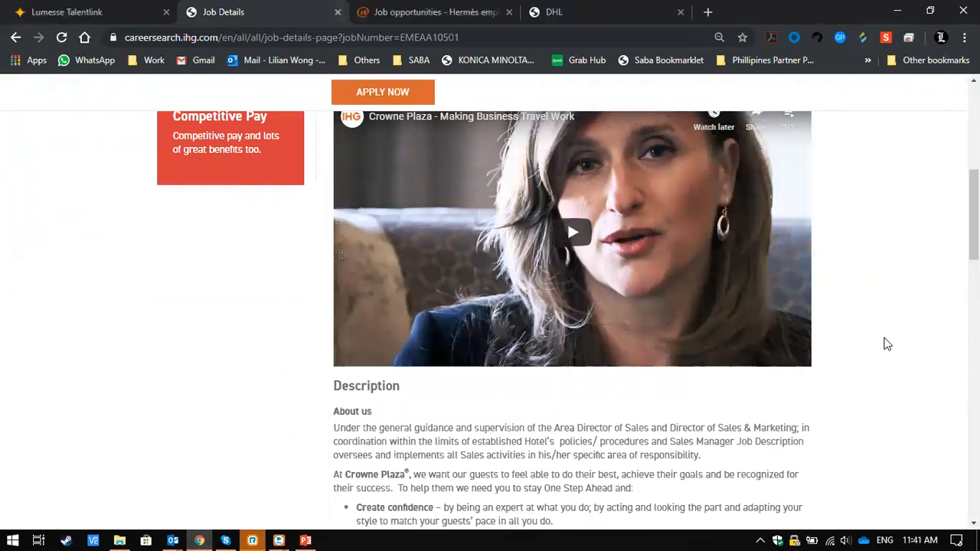
pyautogui.scroll(-1, 887, 344)
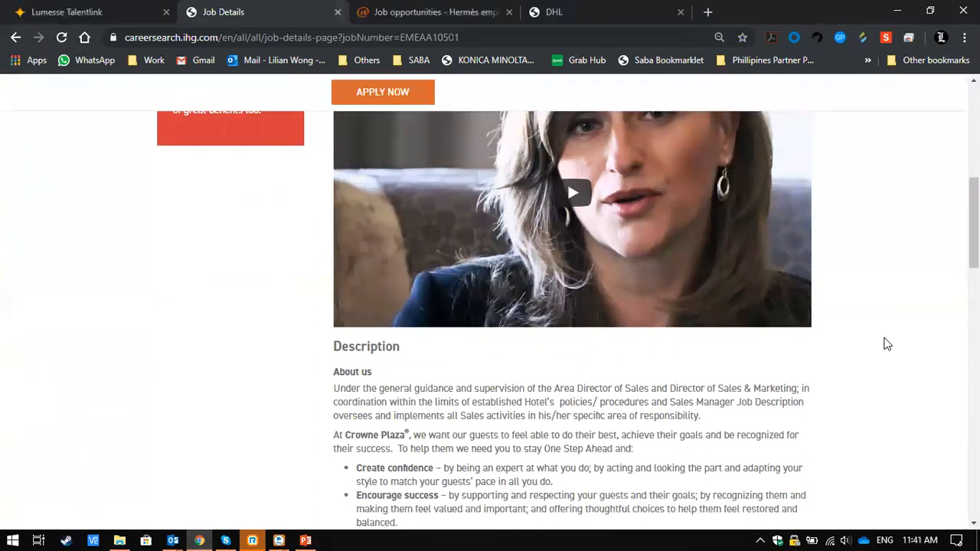
pyautogui.scroll(-1, 887, 344)
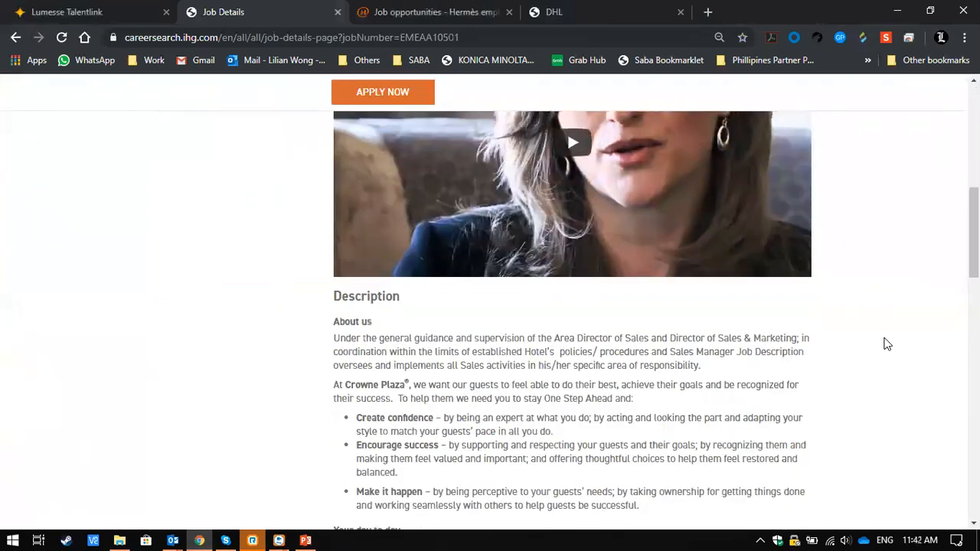
pyautogui.scroll(-3, 886, 345)
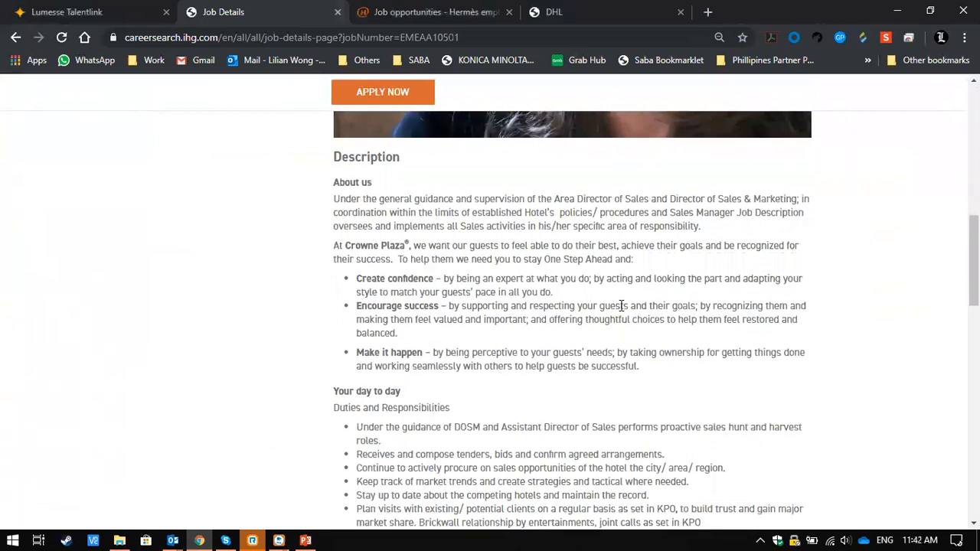
pyautogui.scroll(-10, 621, 305)
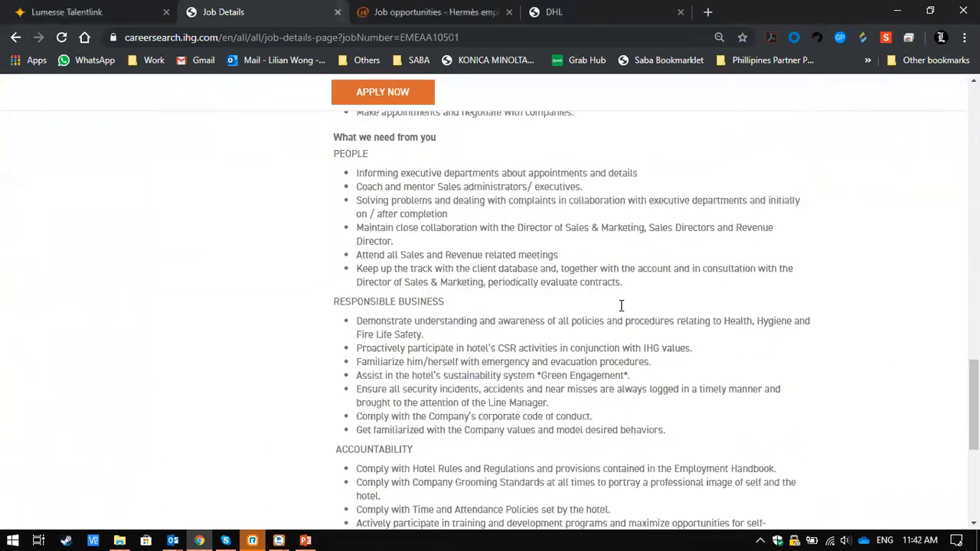
pyautogui.scroll(-5, 621, 305)
pyautogui.scroll(15, 620, 306)
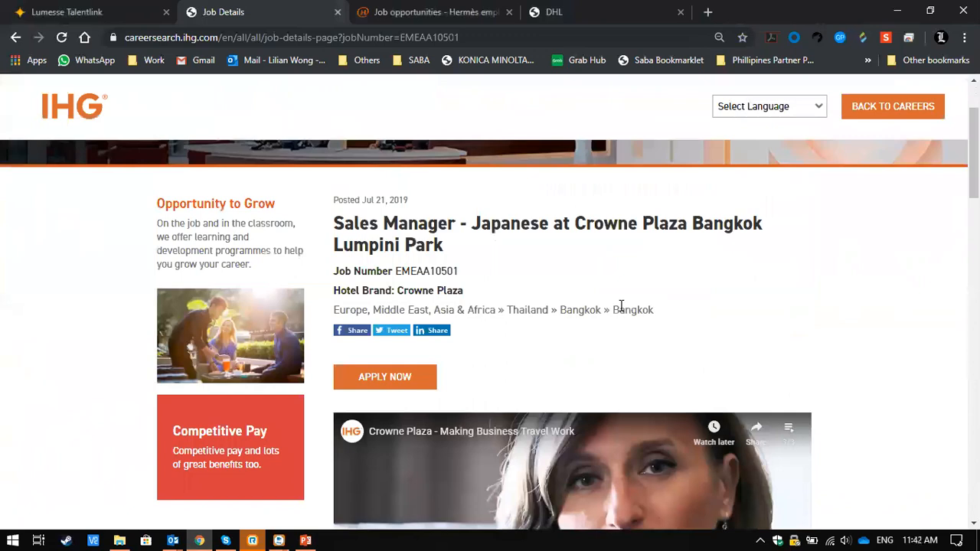
pyautogui.scroll(-15, 621, 306)
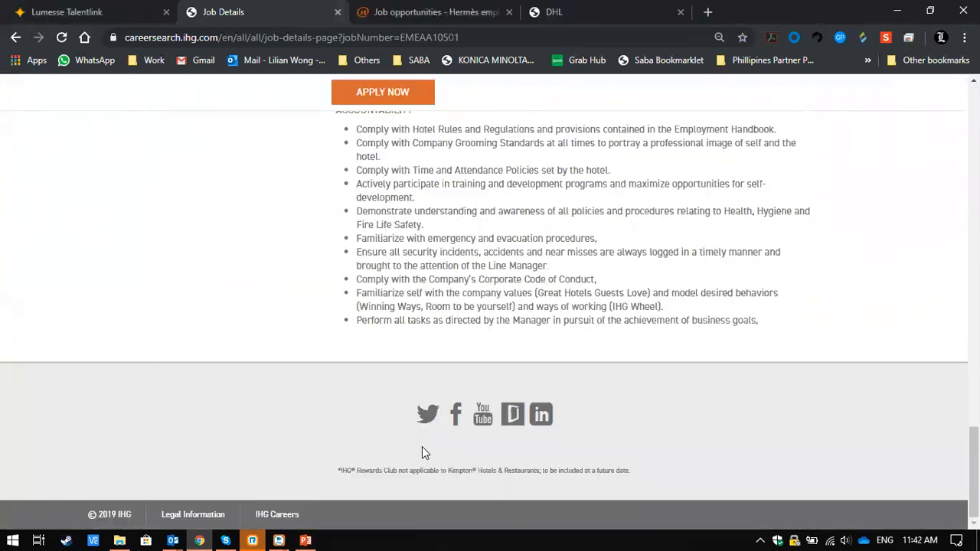
pyautogui.scroll(10, 691, 225)
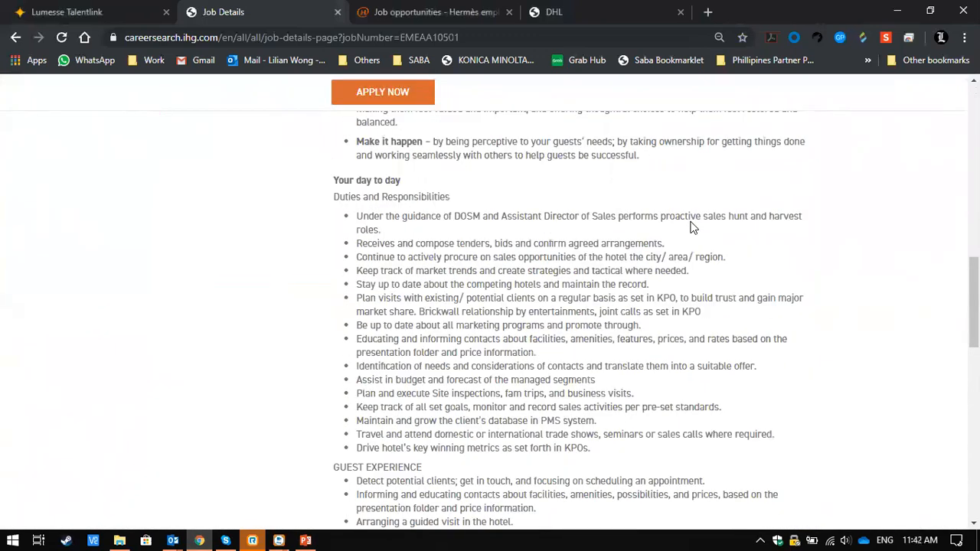
# - Open the application form for the Sales Manager - Japanese vacancy at Crowne Plaza Bangkok Lumpini Park
pyautogui.scroll(1, 691, 226)
pyautogui.rightClick(696, 226)
pyautogui.click(605, 201)
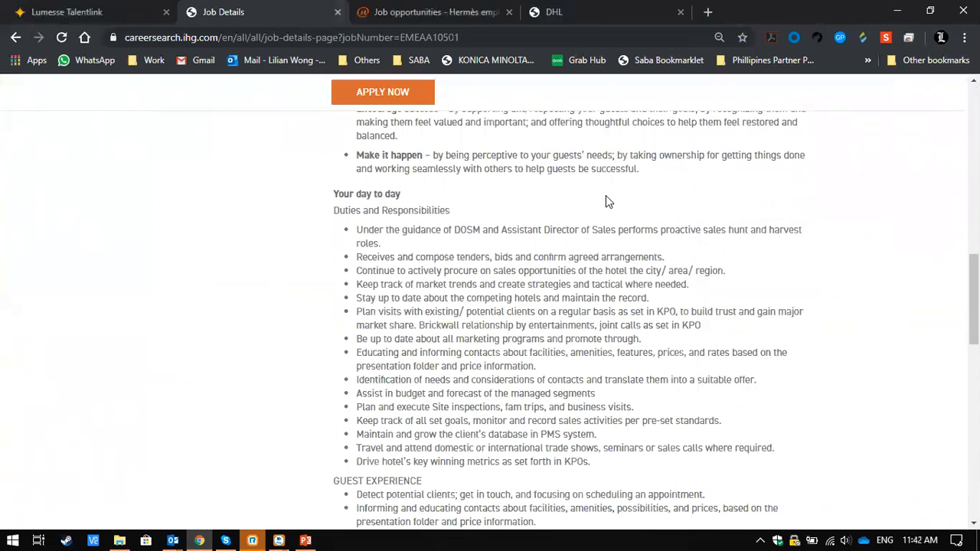
pyautogui.scroll(8, 605, 201)
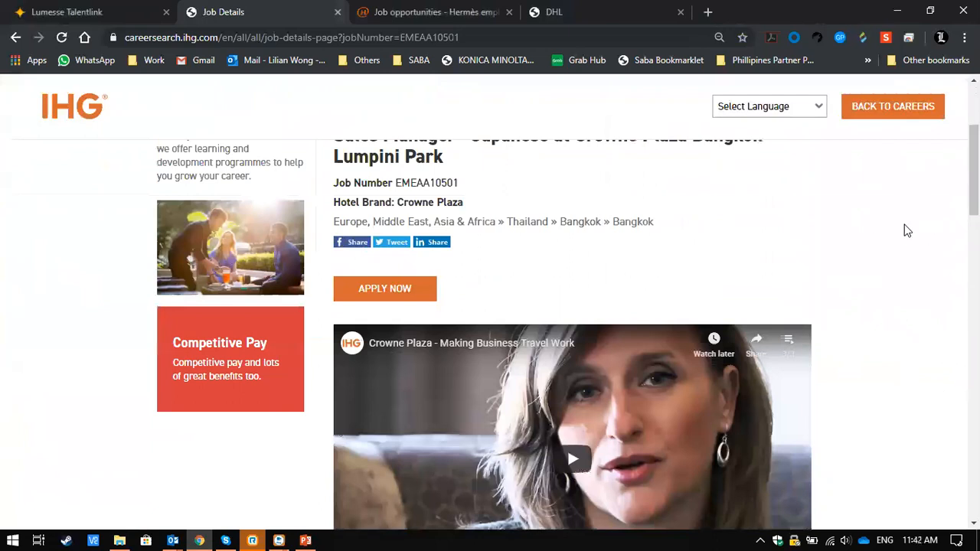
pyautogui.click(391, 285)
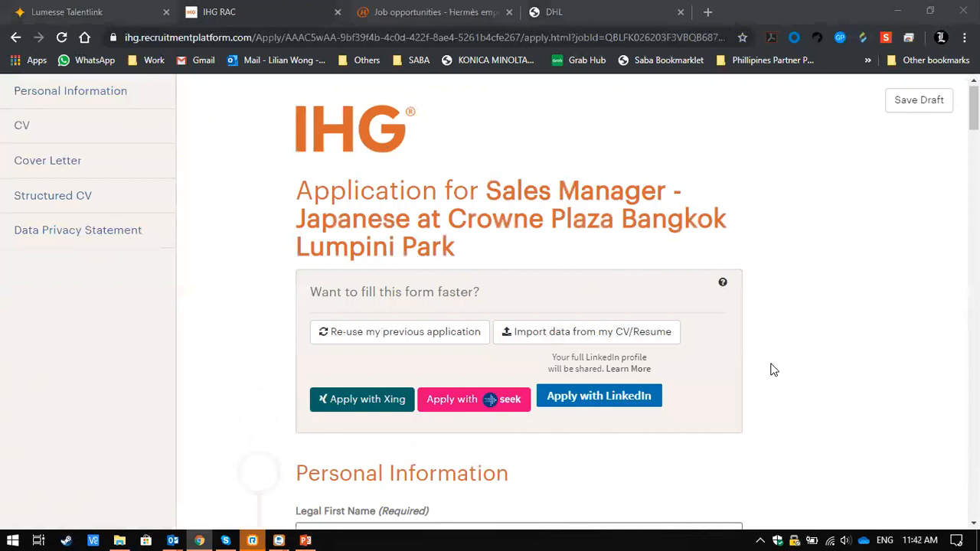
# - Examine the application form's options for filling it faster, including reusing a previous application, importing a CV, and applying with Xing, Seek or LinkedIn
pyautogui.scroll(-10, 773, 370)
pyautogui.scroll(12, 773, 370)
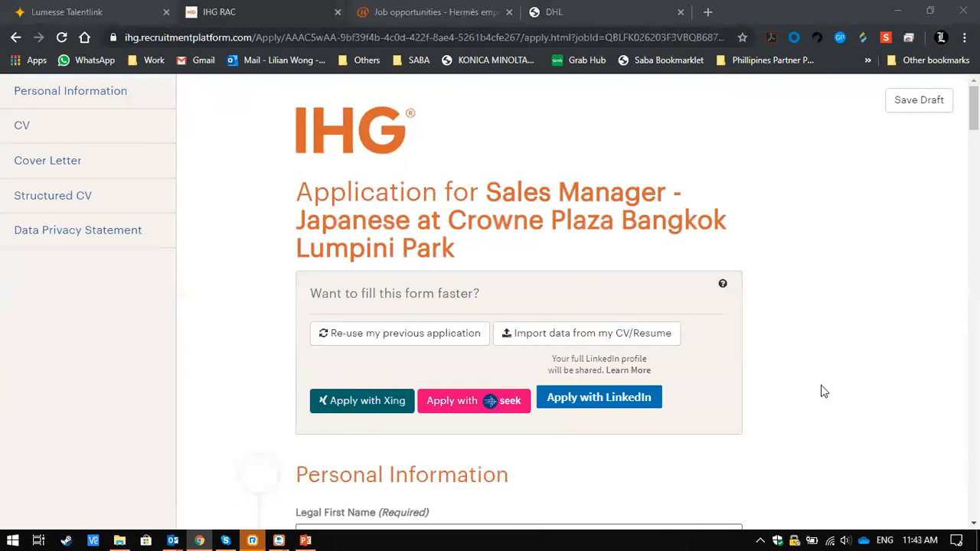
pyautogui.scroll(-3, 820, 391)
pyautogui.scroll(1, 820, 391)
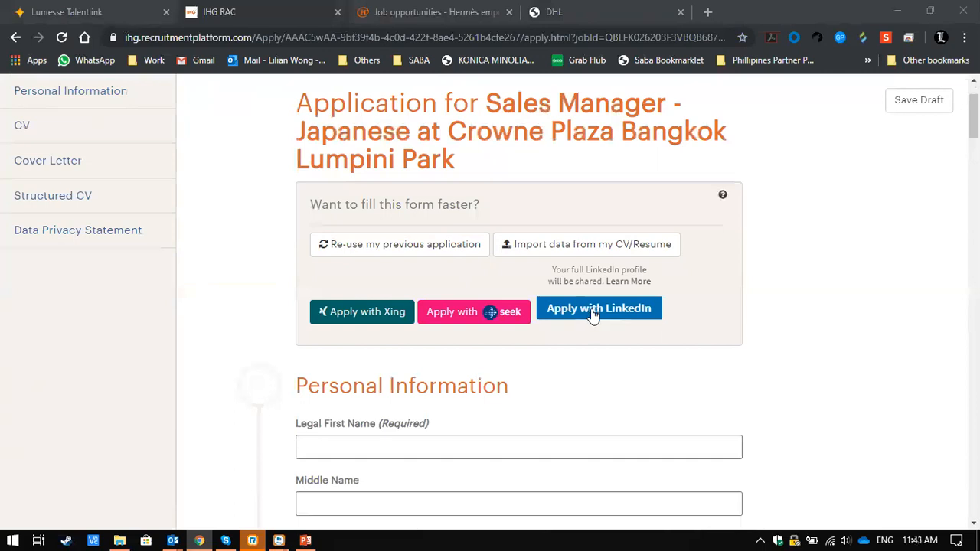
pyautogui.scroll(-2, 612, 399)
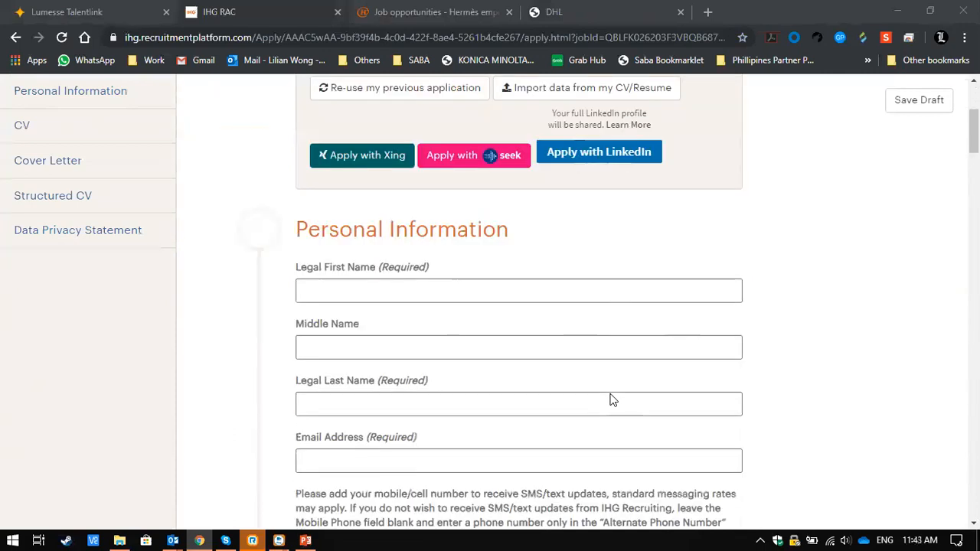
pyautogui.scroll(2, 612, 399)
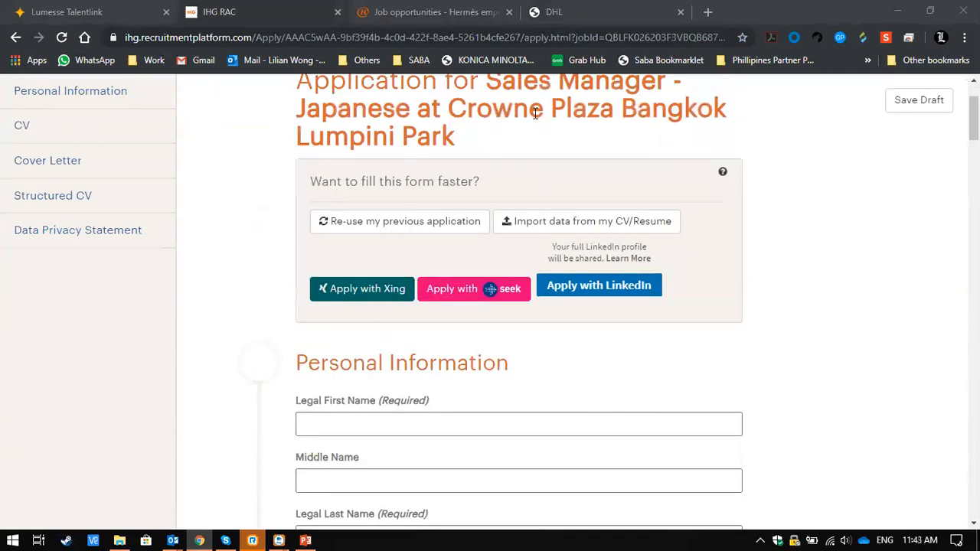
pyautogui.scroll(-6, 753, 370)
pyautogui.scroll(3, 754, 369)
pyautogui.scroll(2, 754, 370)
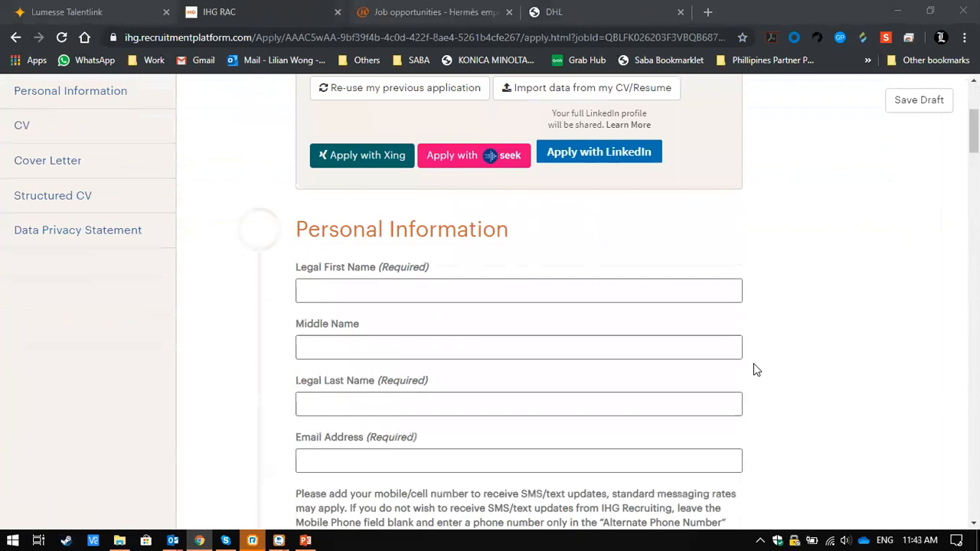
pyautogui.scroll(-2, 754, 370)
pyautogui.scroll(2, 753, 369)
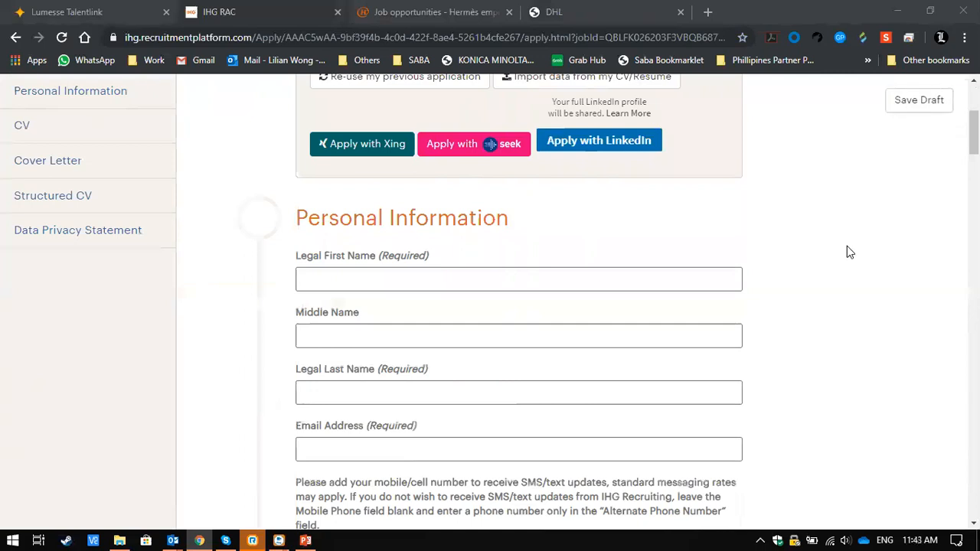
# - Review the Personal Information section, from the name and contact fields to the address, job source and previous IHG employment questions
pyautogui.scroll(-1, 847, 246)
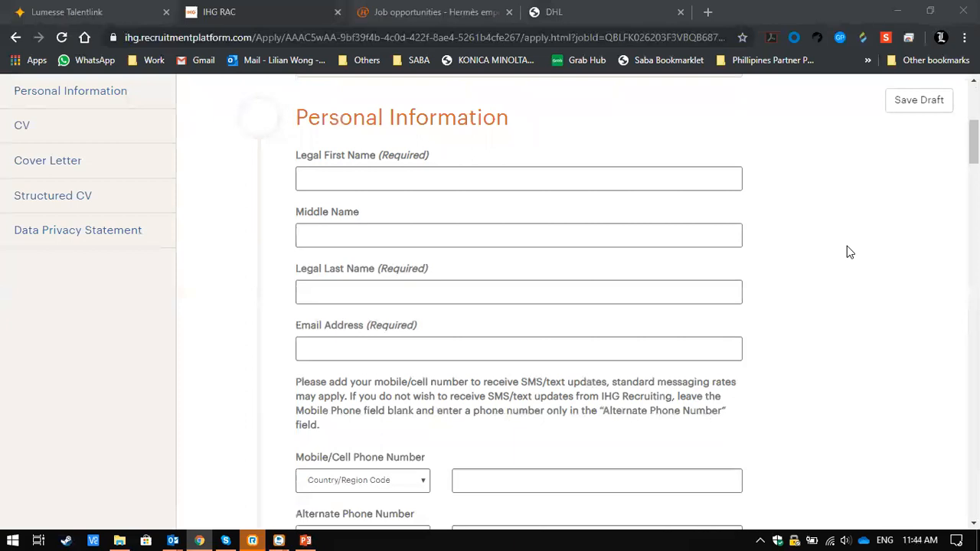
pyautogui.scroll(-1, 629, 320)
pyautogui.scroll(-5, 628, 323)
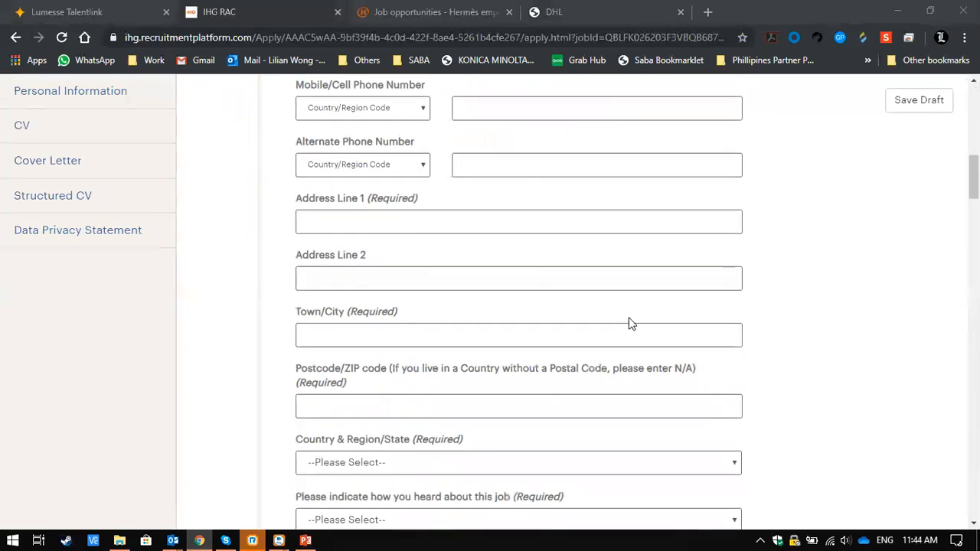
pyautogui.scroll(-2, 629, 323)
pyautogui.scroll(-6, 777, 373)
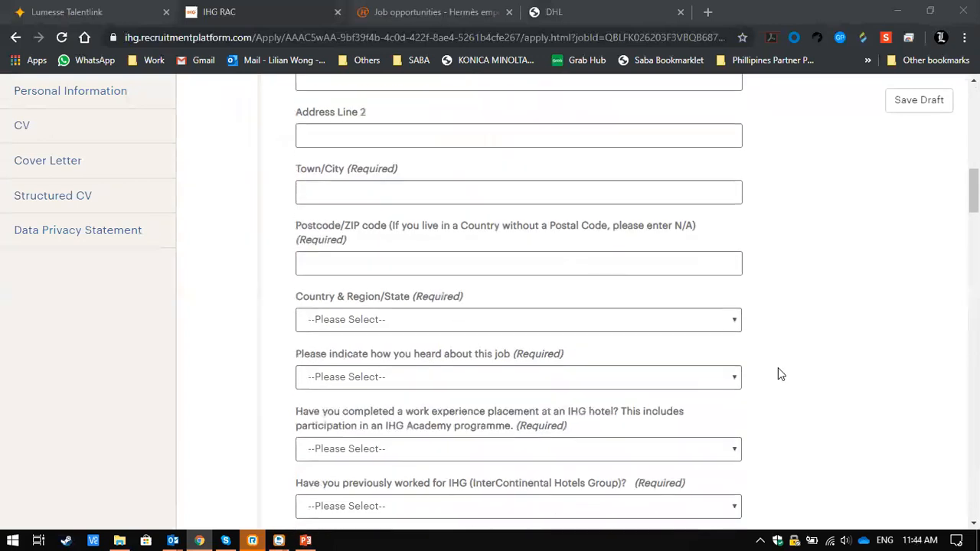
pyautogui.scroll(6, 777, 373)
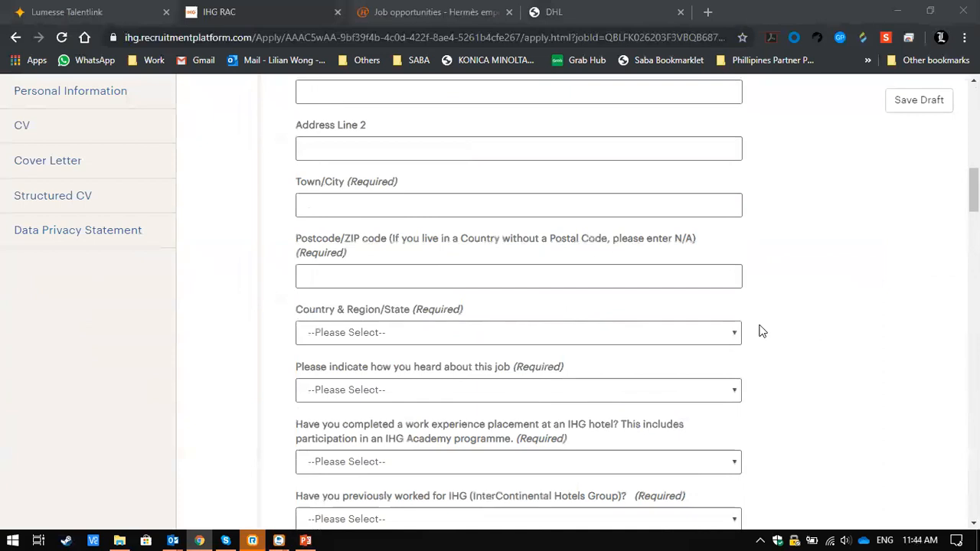
pyautogui.scroll(-3, 891, 321)
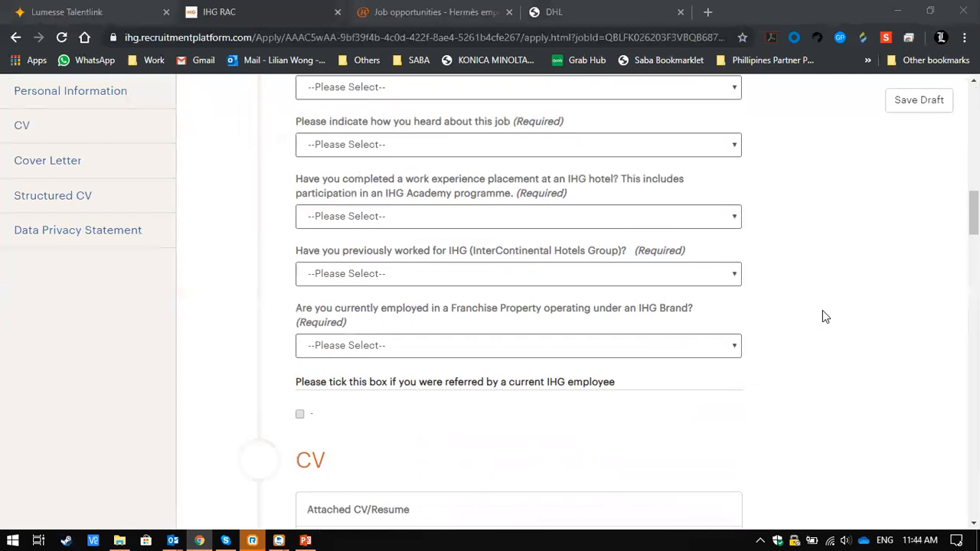
pyautogui.scroll(-2, 822, 310)
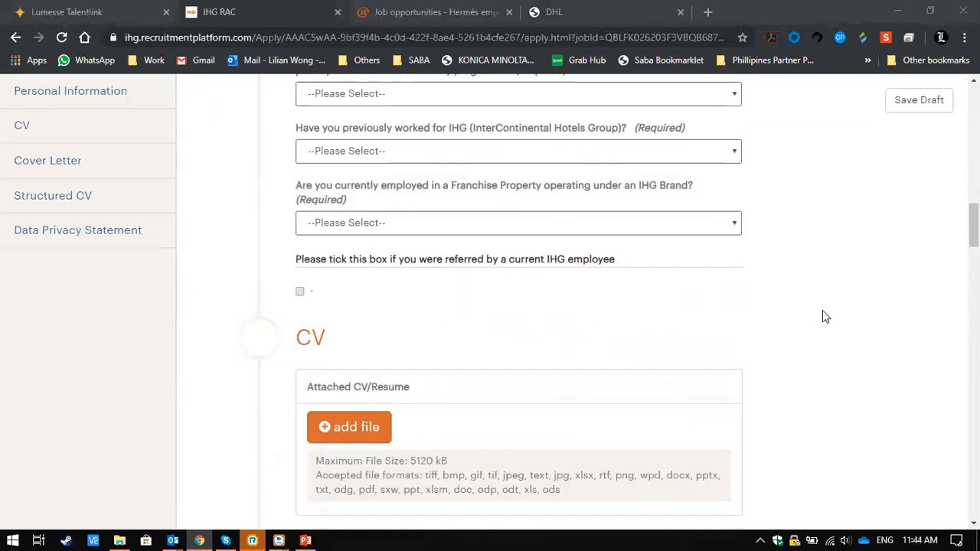
pyautogui.scroll(1, 822, 310)
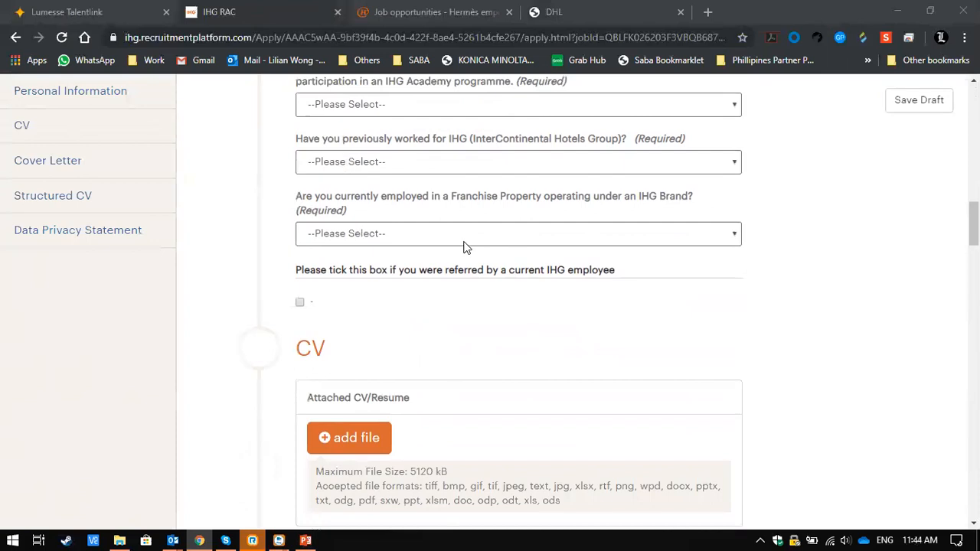
# - Examine the CV and cover letter upload areas and the Structured CV section with its employment history and certification fields
pyautogui.scroll(-1, 466, 247)
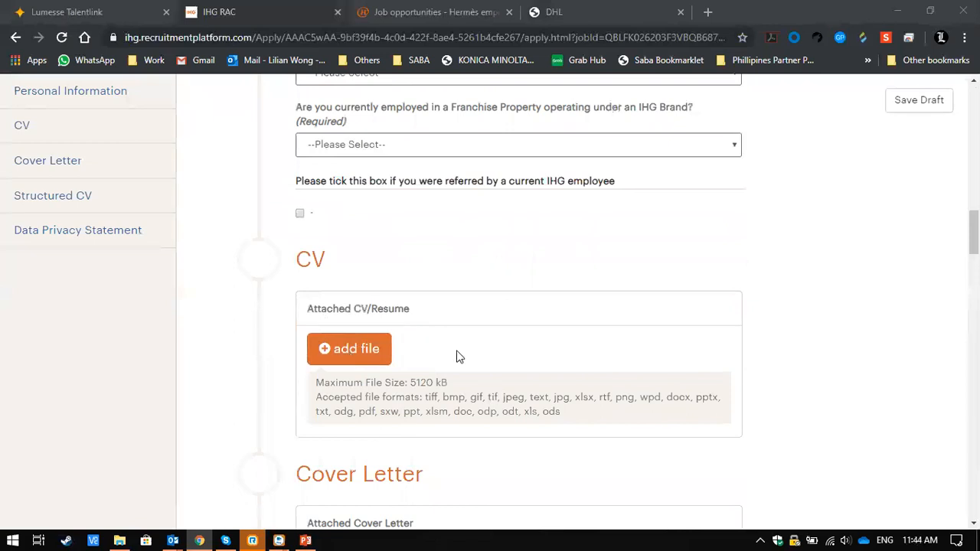
pyautogui.scroll(-3, 372, 350)
pyautogui.scroll(2, 372, 349)
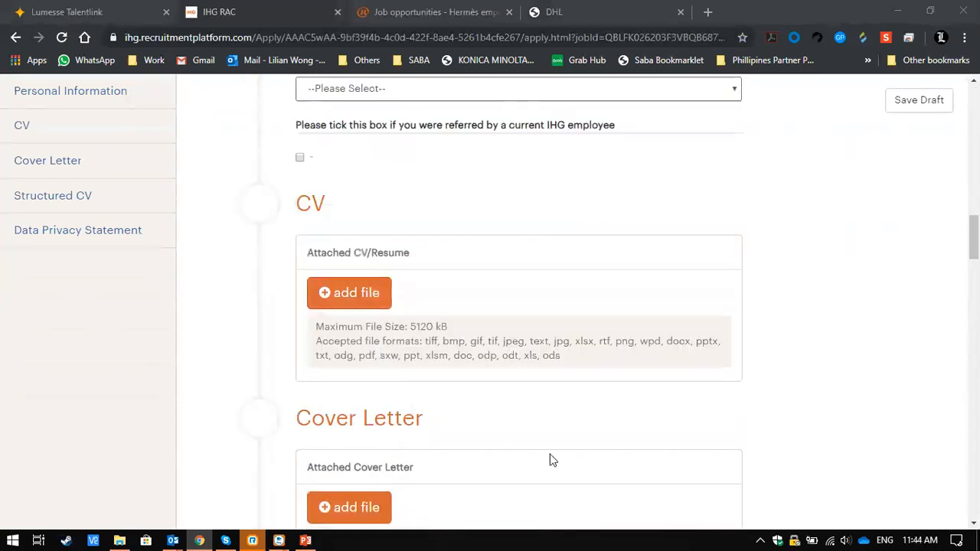
pyautogui.scroll(-3, 551, 459)
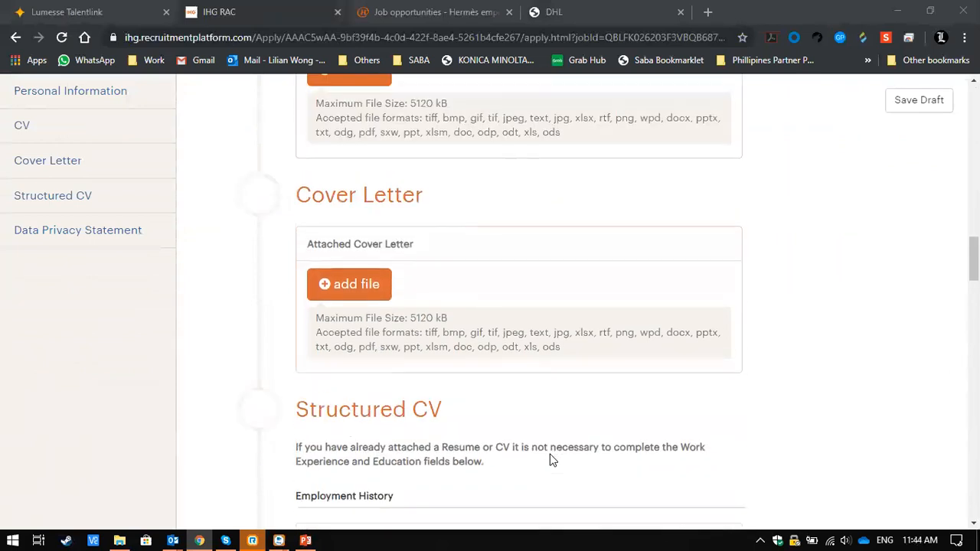
pyautogui.scroll(-4, 551, 459)
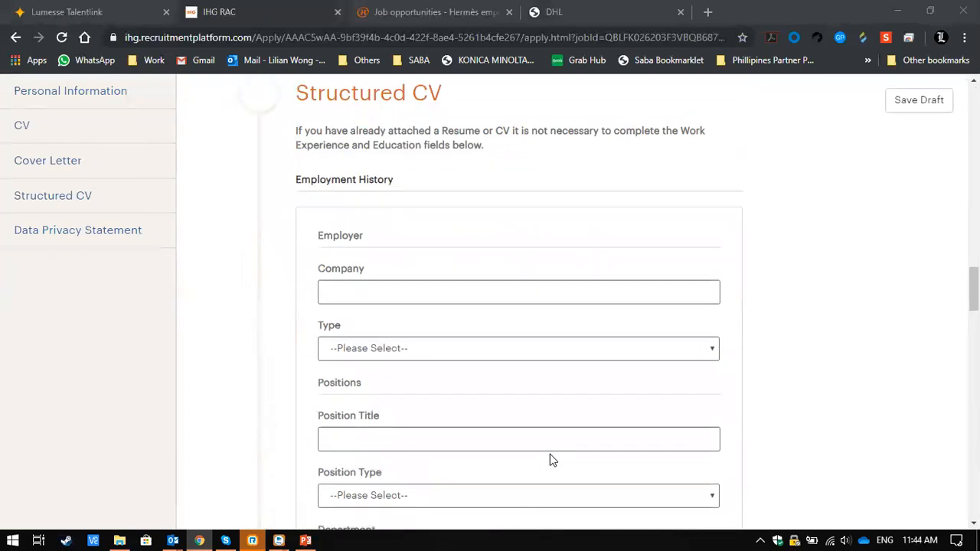
pyautogui.scroll(-7, 680, 443)
pyautogui.scroll(-15, 681, 443)
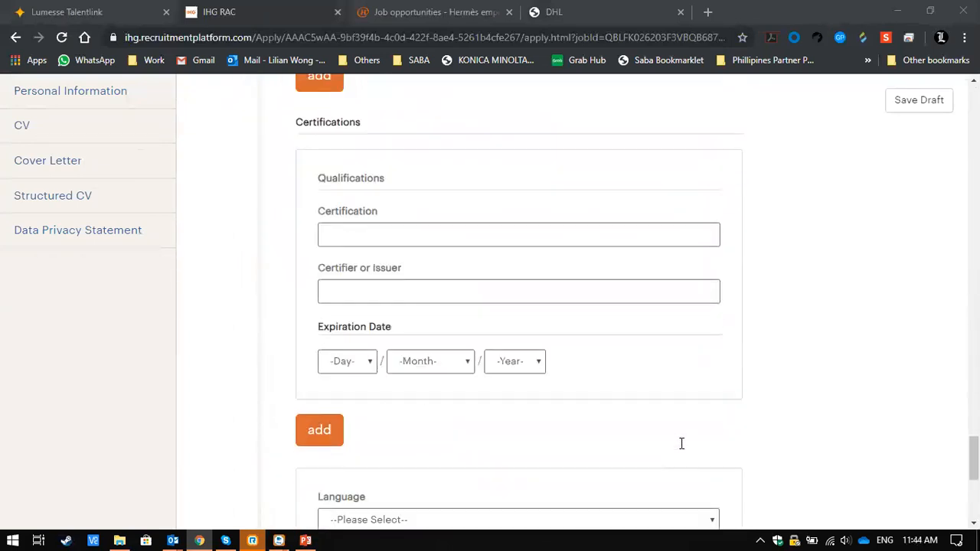
# - Check the language fields and the agreement choices of the required Data Privacy Statement, without selecting one
pyautogui.scroll(-5, 681, 443)
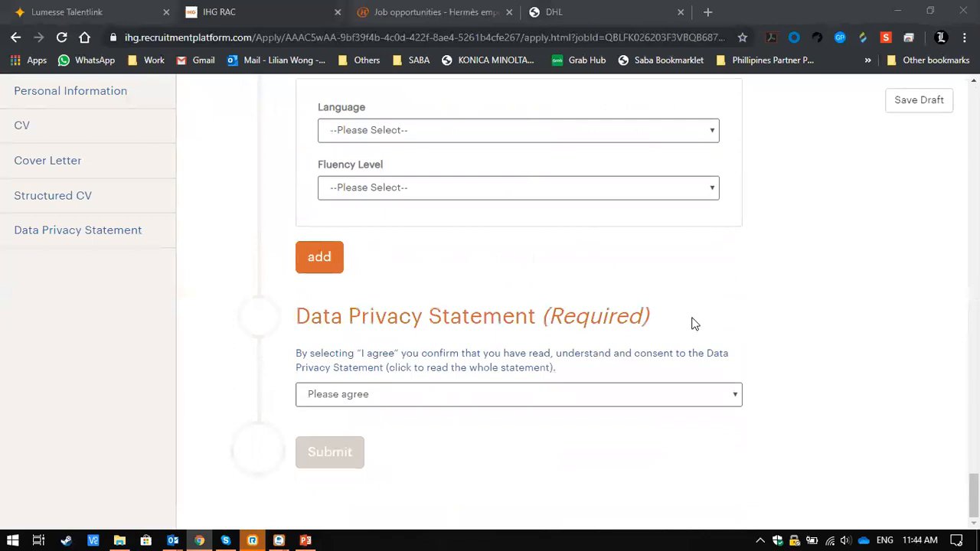
pyautogui.click(677, 403)
pyautogui.click(791, 322)
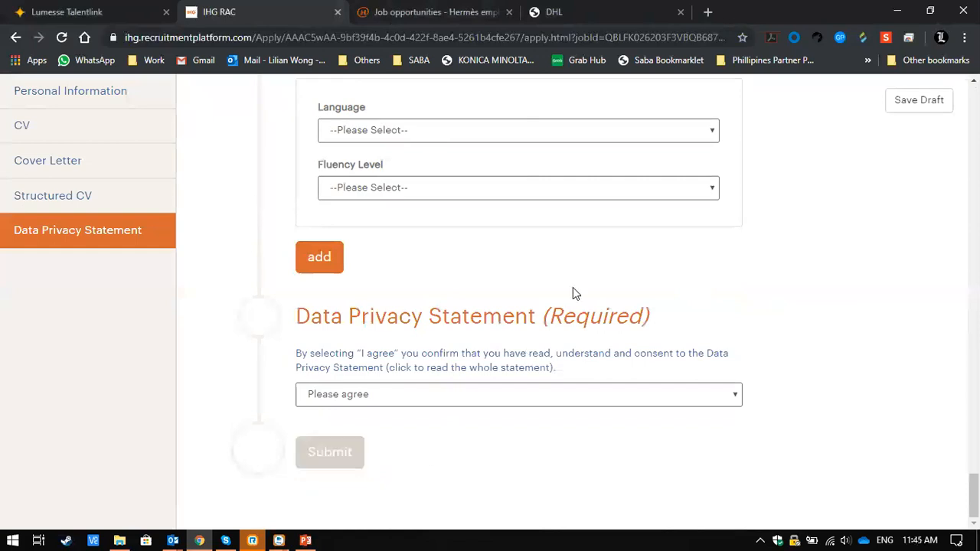
# - Switch to the Hermès job opportunities page and browse the listed vacancies with their position type, location, craft and experience
pyautogui.click(406, 10)
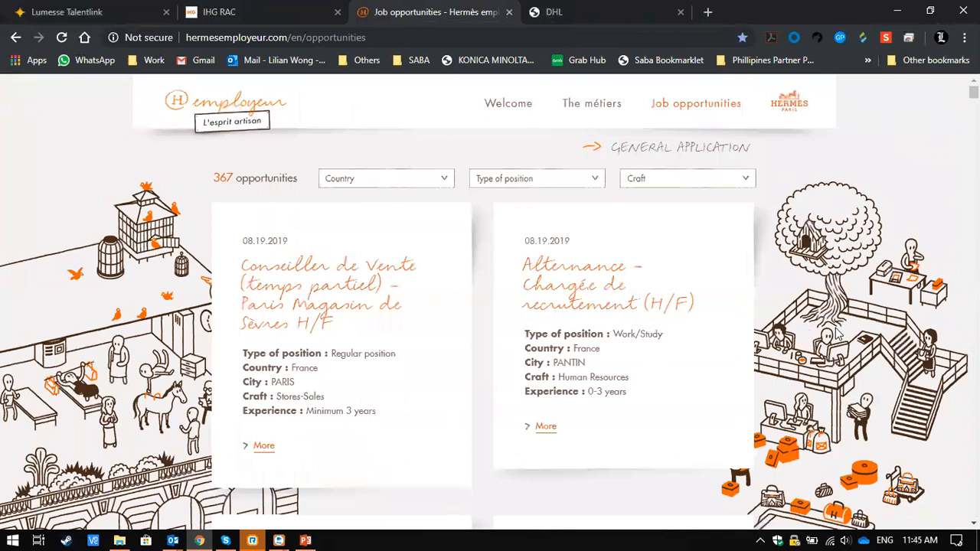
pyautogui.scroll(-3, 836, 335)
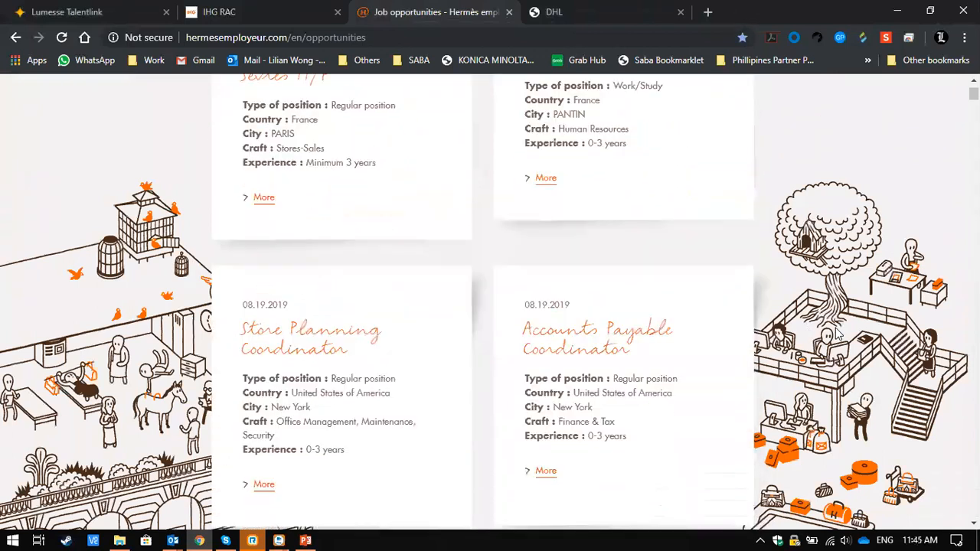
pyautogui.scroll(-1, 836, 335)
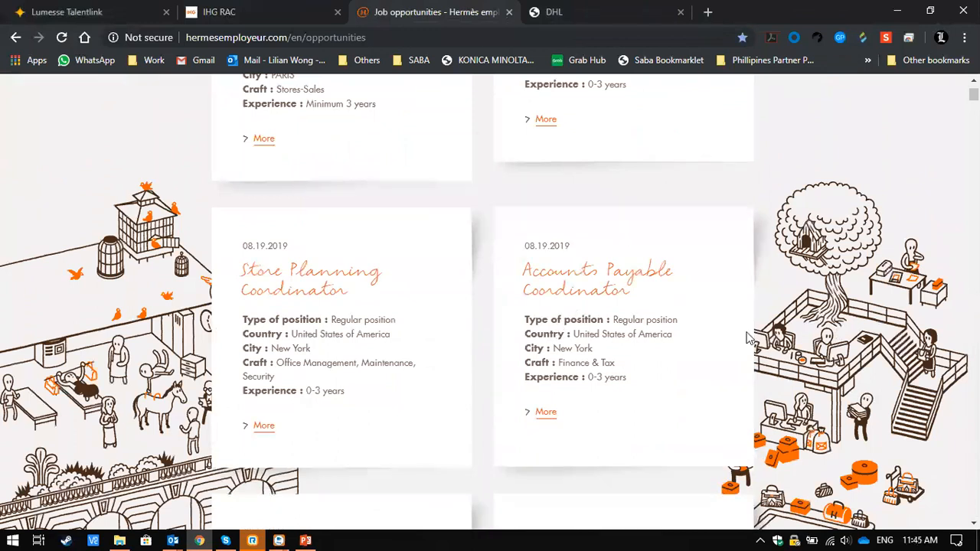
pyautogui.scroll(-5, 749, 338)
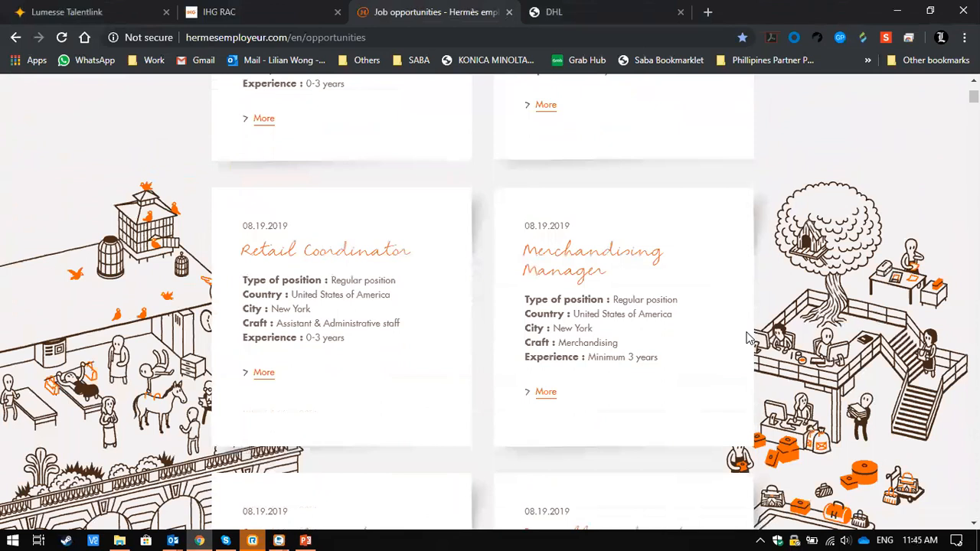
pyautogui.scroll(-3, 748, 339)
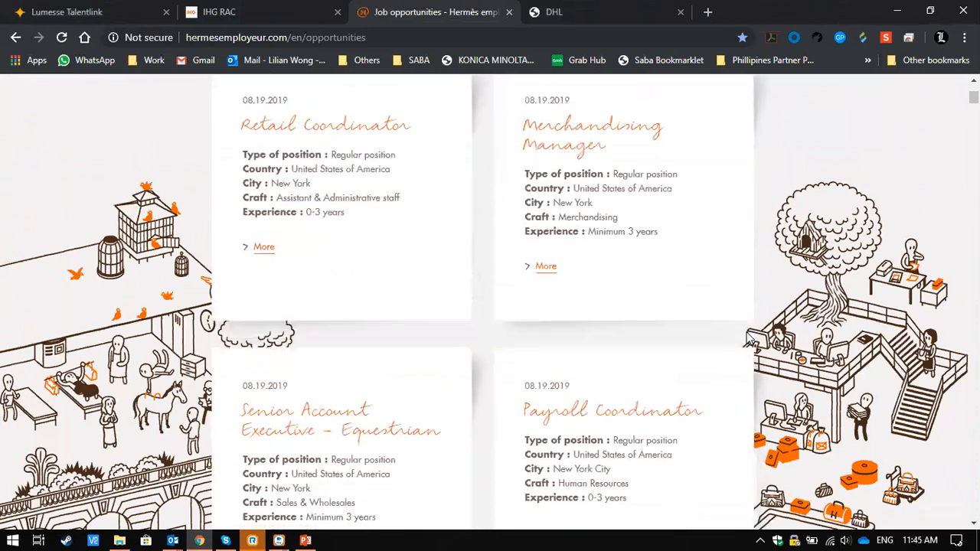
pyautogui.scroll(-5, 823, 428)
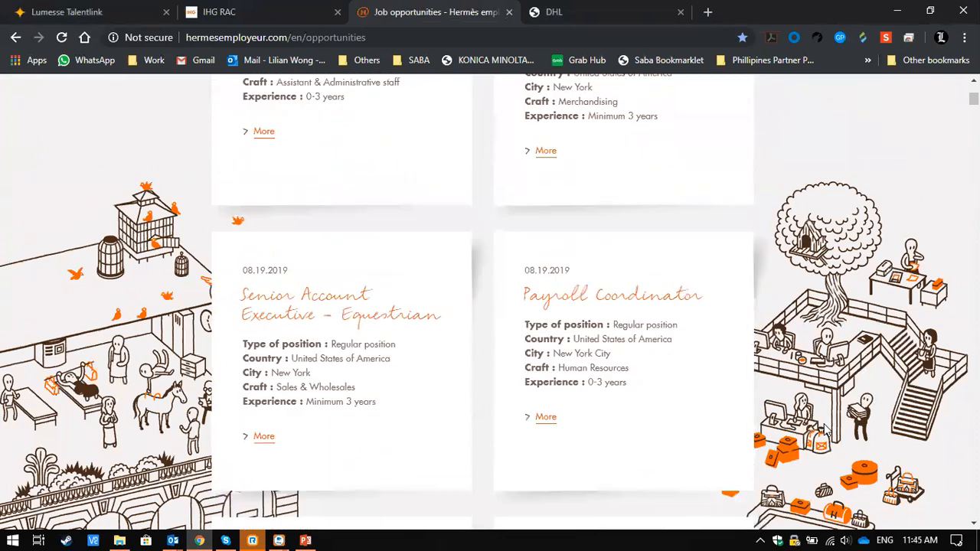
pyautogui.scroll(-2, 824, 428)
# - Open the Responsable de Zone & Coordination podium vacancy and read its posting from the job details to the apply link
pyautogui.click(545, 387)
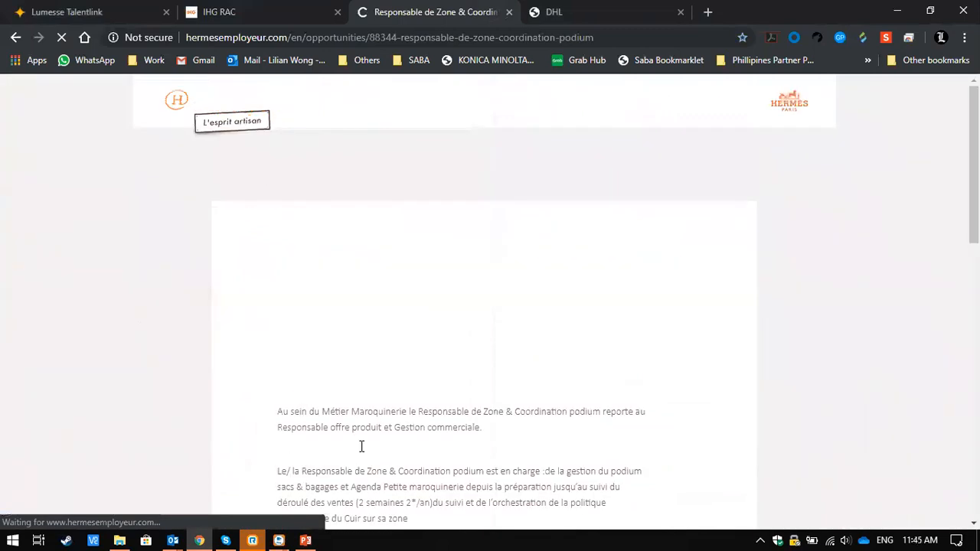
pyautogui.scroll(-1, 507, 417)
pyautogui.scroll(-5, 508, 417)
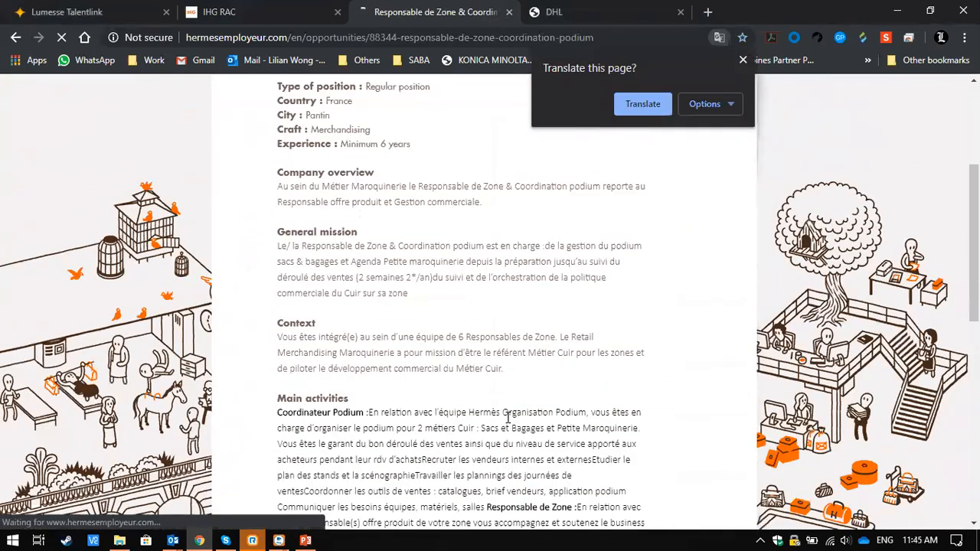
pyautogui.scroll(-4, 508, 421)
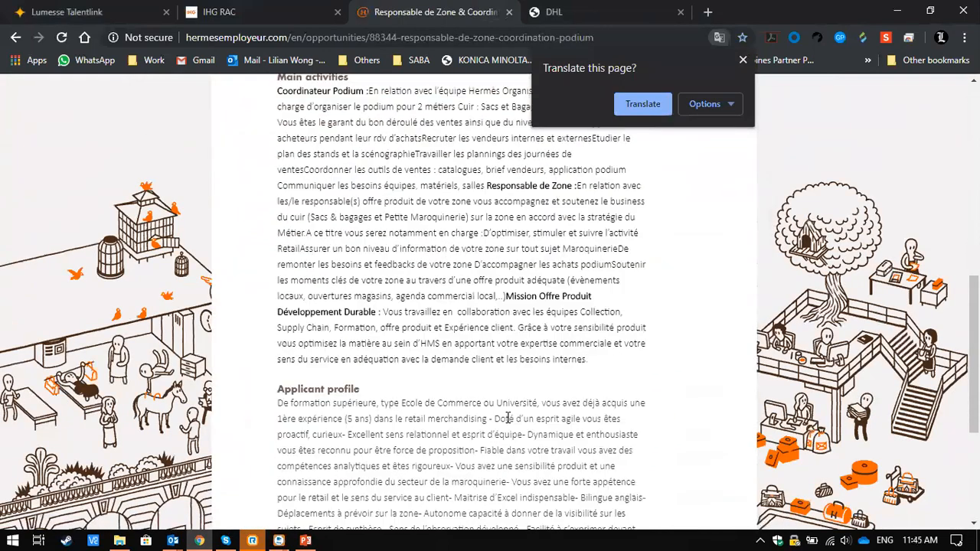
pyautogui.scroll(3, 507, 422)
pyautogui.scroll(-3, 507, 422)
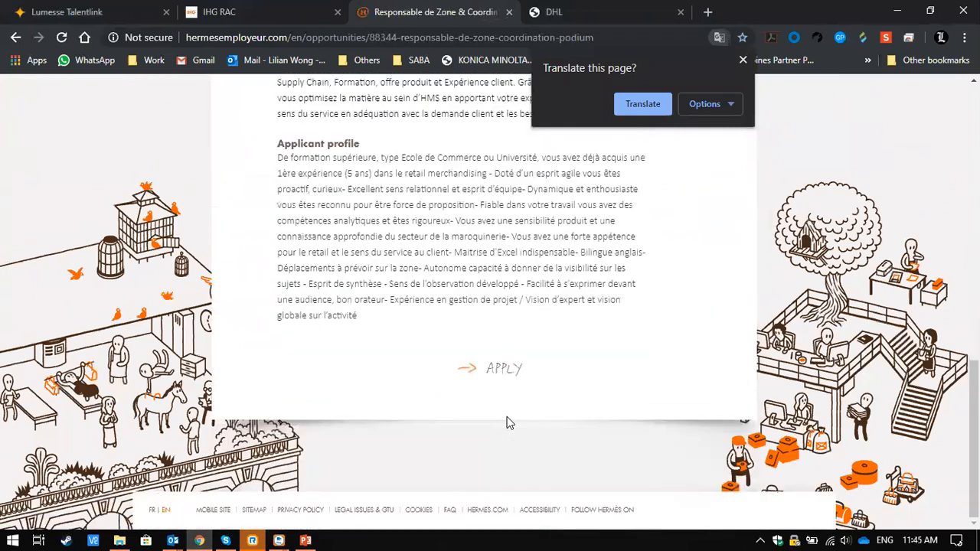
pyautogui.scroll(10, 507, 418)
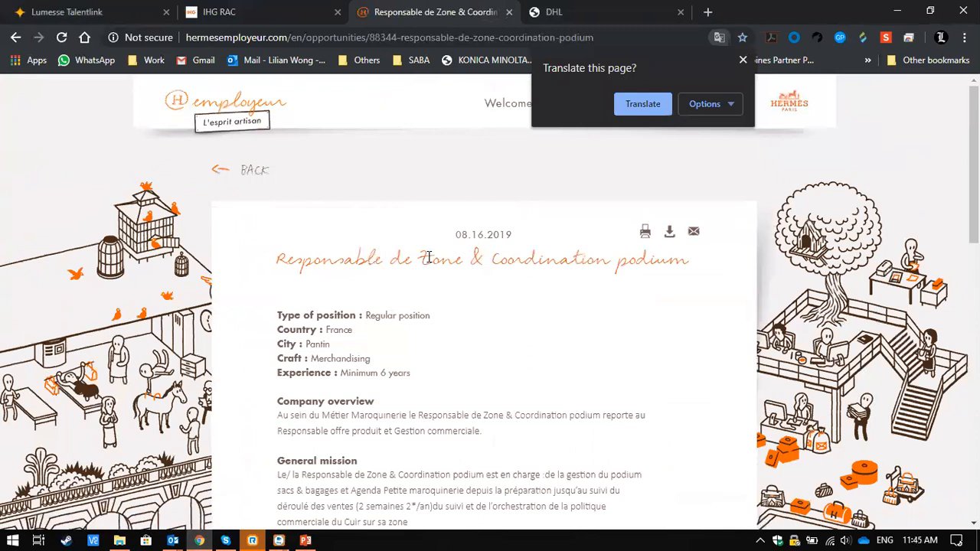
# - Switch to the Lumesse TalentLink dashboard and look over its job and posting tiles, pending tasks and messages
pyautogui.click(223, 9)
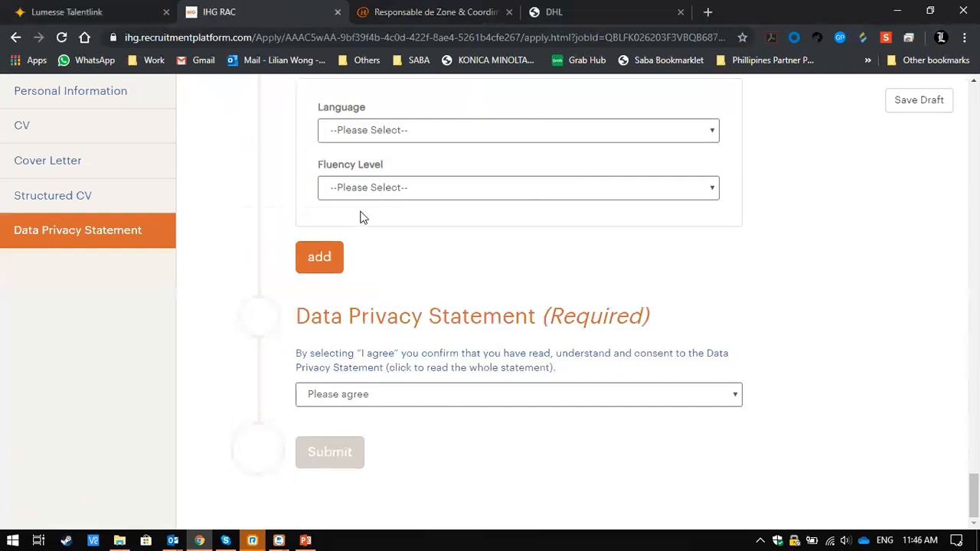
pyautogui.click(88, 12)
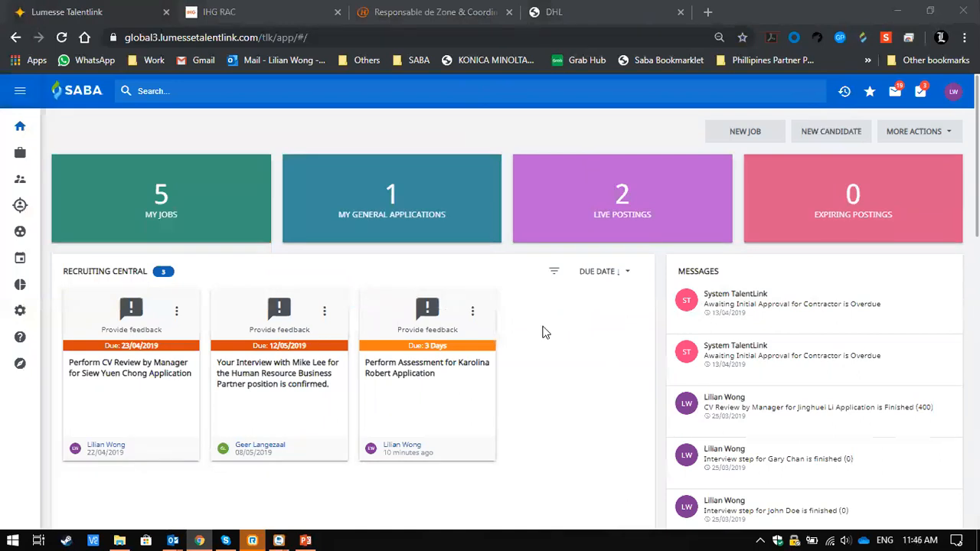
pyautogui.scroll(-3, 542, 398)
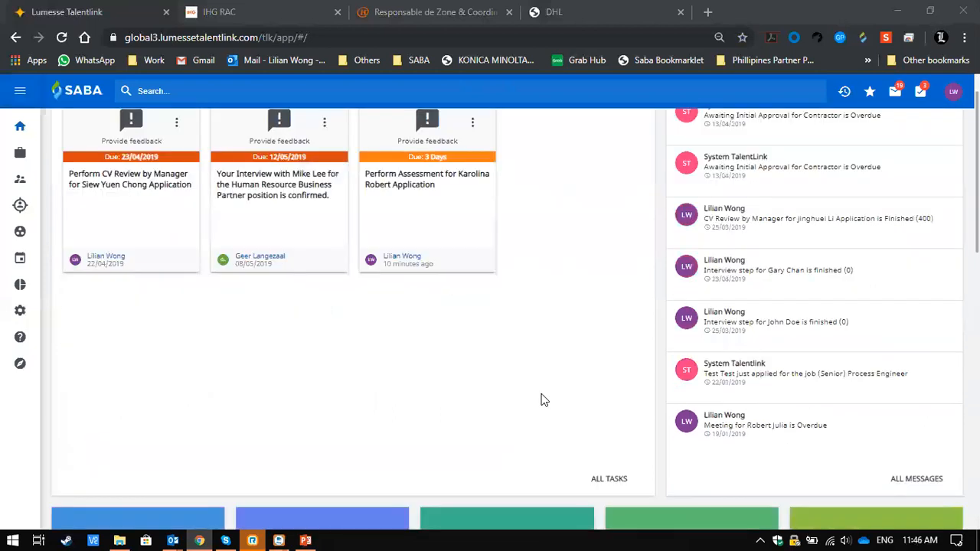
pyautogui.scroll(-5, 542, 399)
pyautogui.scroll(7, 542, 400)
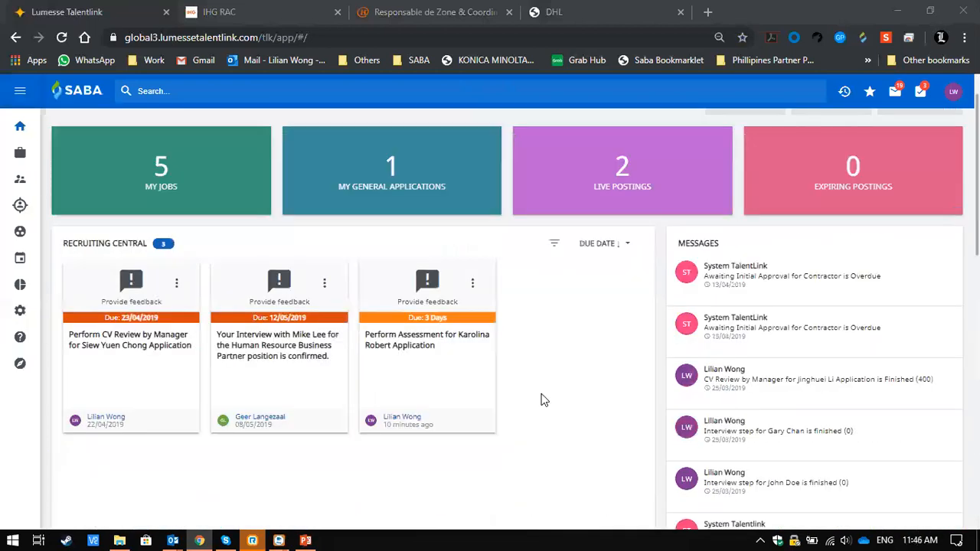
pyautogui.scroll(1, 222, 199)
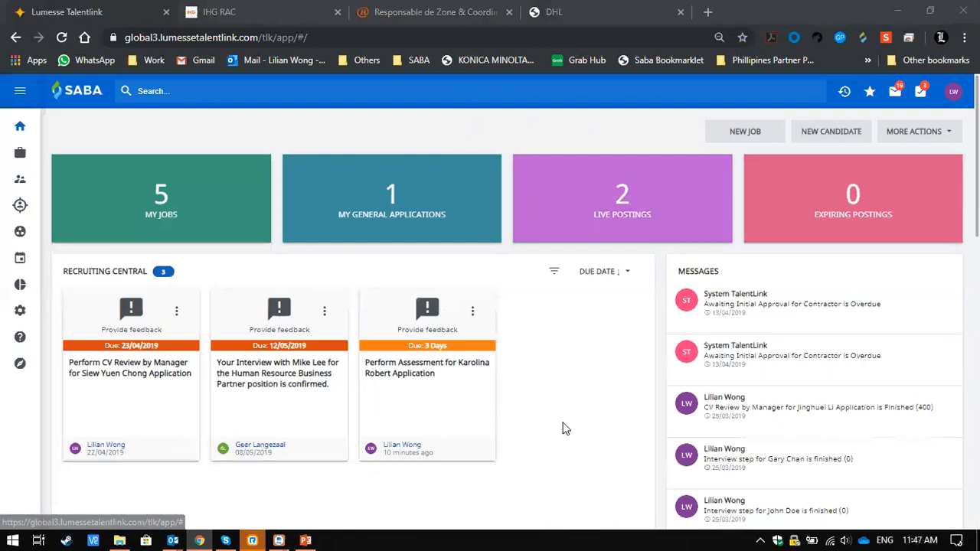
# - Examine the dashboard's Recruiting Central tasks, messages, applicant and timesheet tiles, monthly calendar and Recruitment News
pyautogui.scroll(-2, 562, 428)
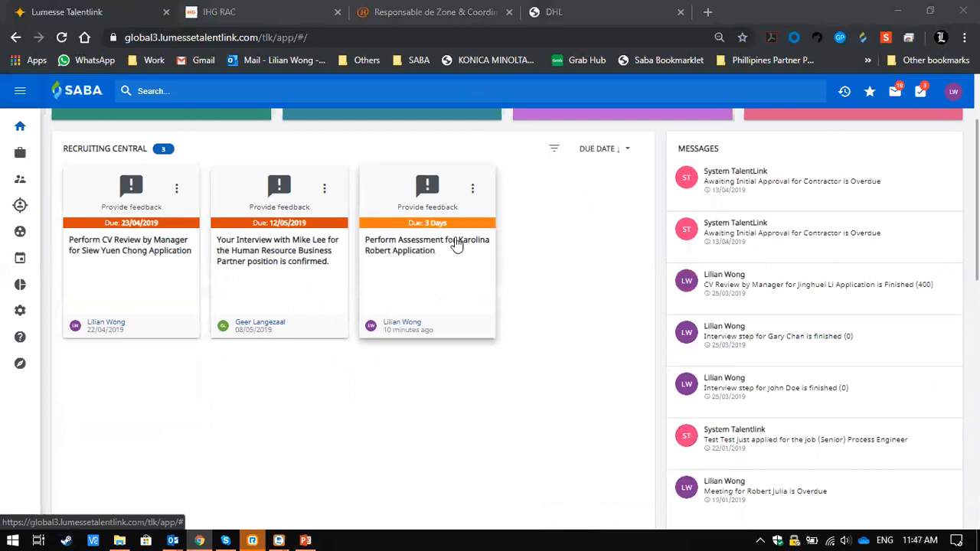
pyautogui.scroll(-1, 606, 299)
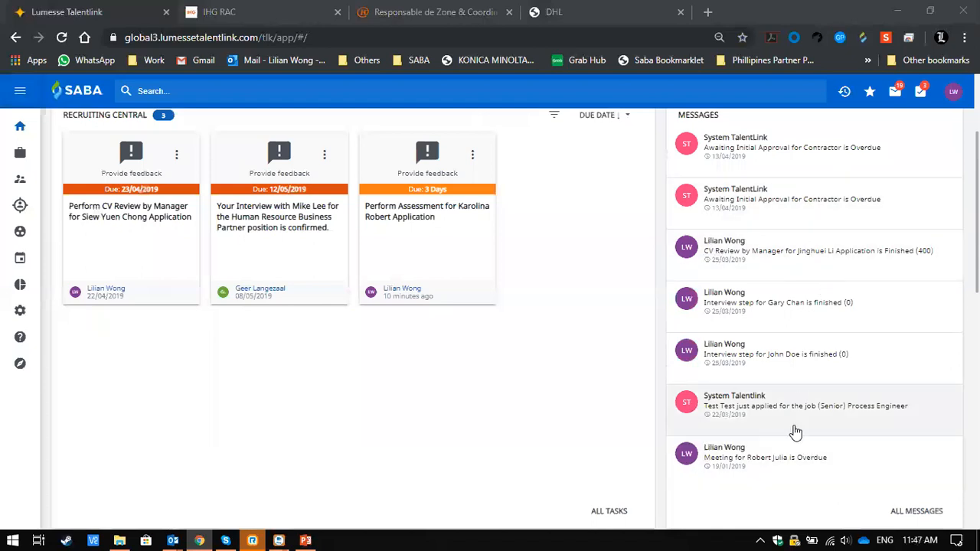
pyautogui.scroll(3, 794, 432)
pyautogui.scroll(-2, 794, 434)
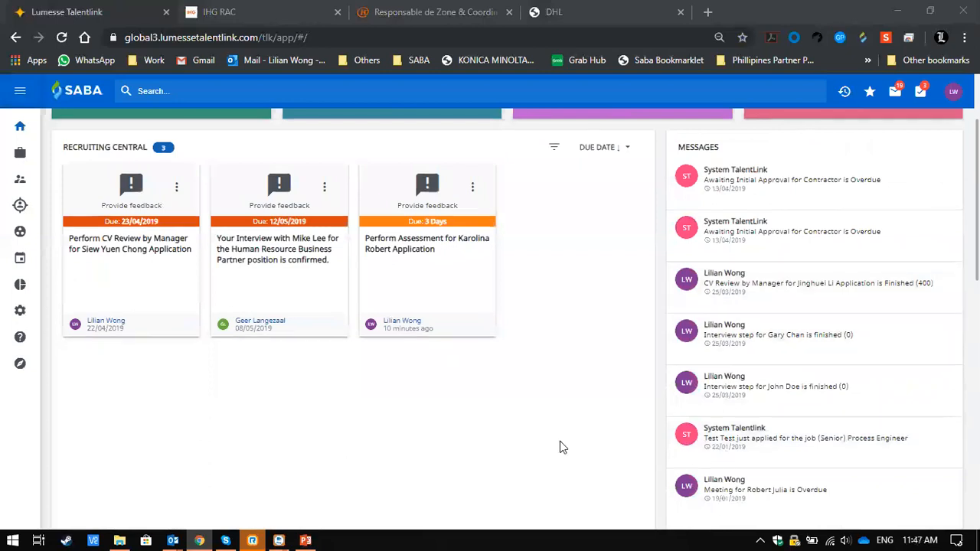
pyautogui.scroll(-5, 559, 443)
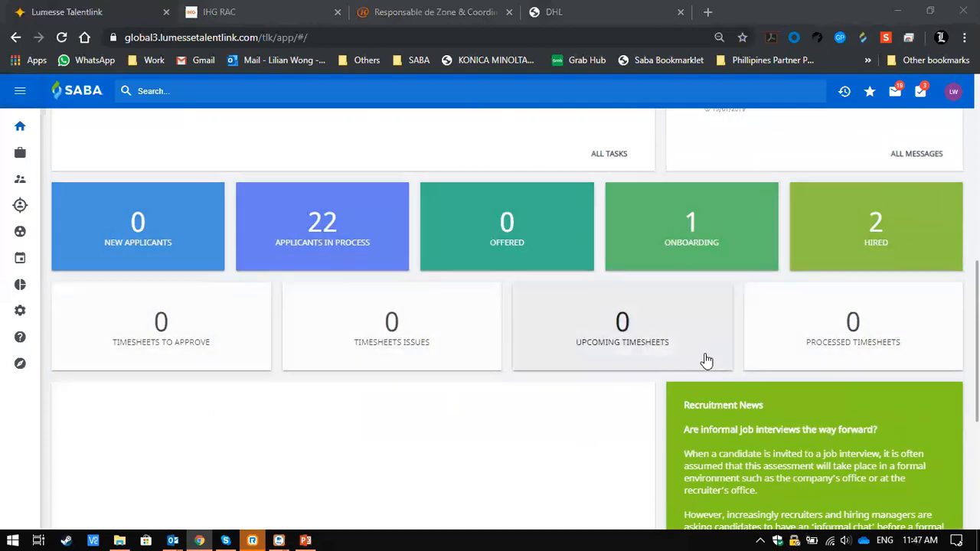
pyautogui.scroll(-2, 864, 372)
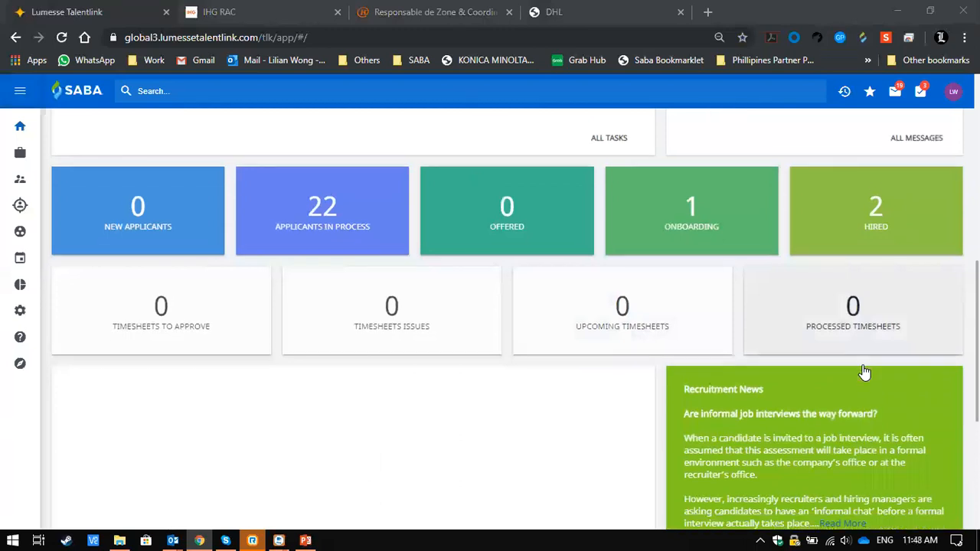
pyautogui.scroll(-2, 863, 372)
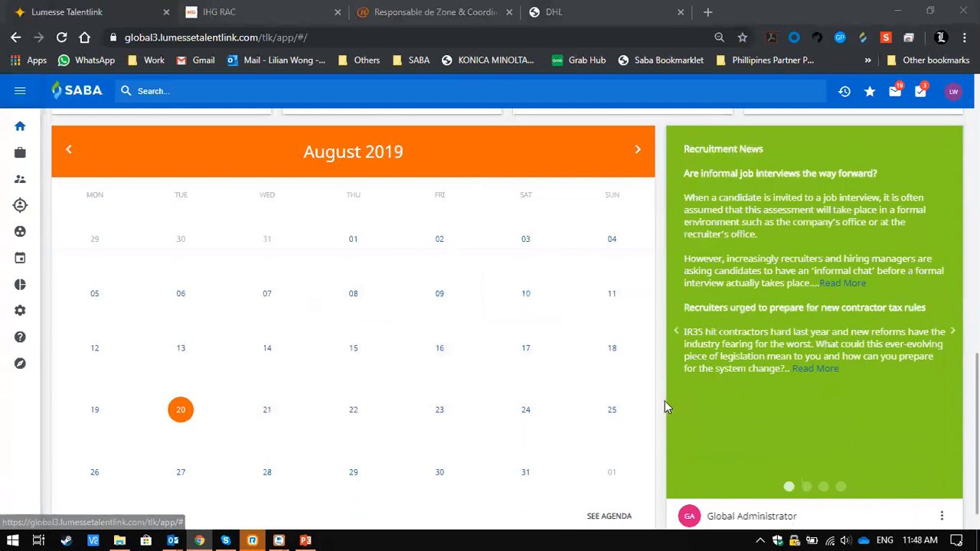
pyautogui.scroll(-1, 809, 292)
pyautogui.scroll(5, 809, 291)
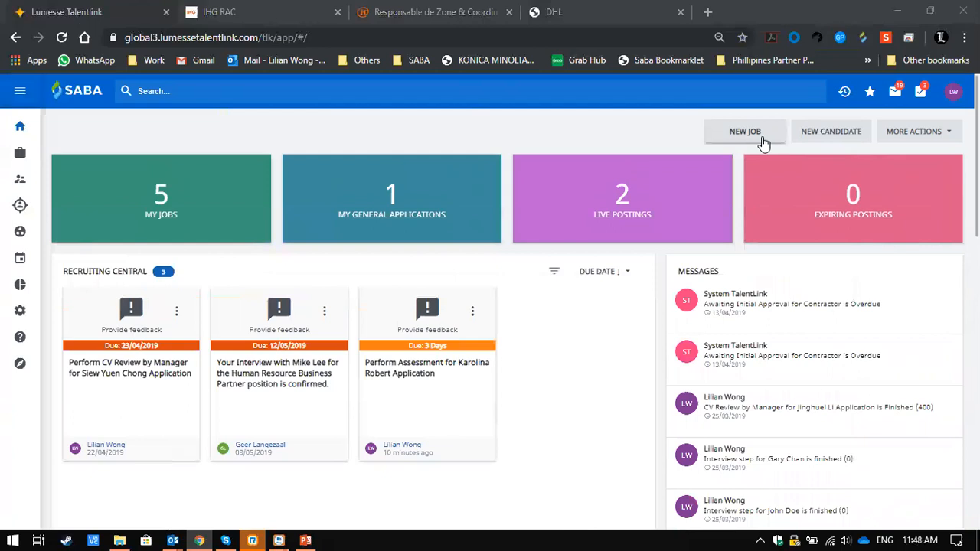
# - Open the Standard and Analytics reports list under Reporting and collapse the navigation to icons
pyautogui.click(18, 96)
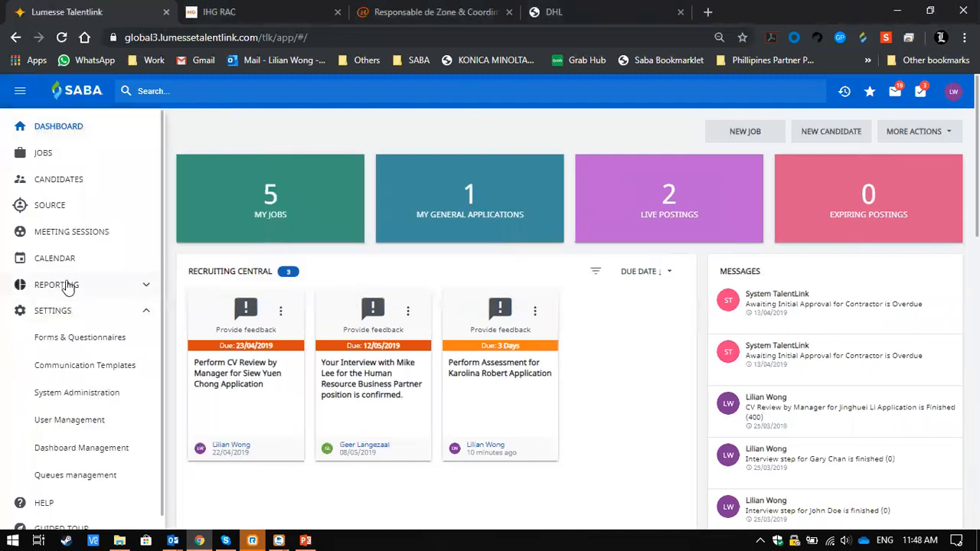
pyautogui.click(68, 285)
pyautogui.click(80, 311)
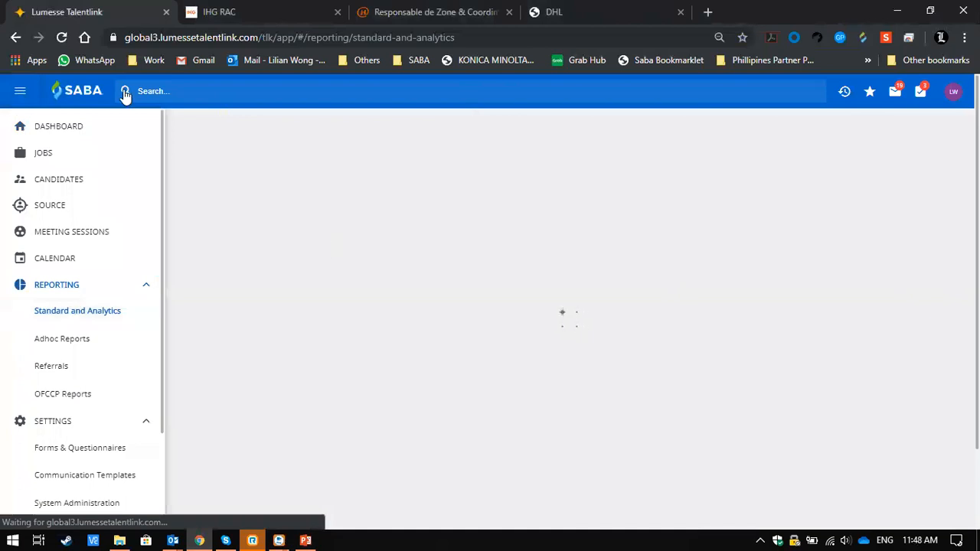
pyautogui.click(8, 96)
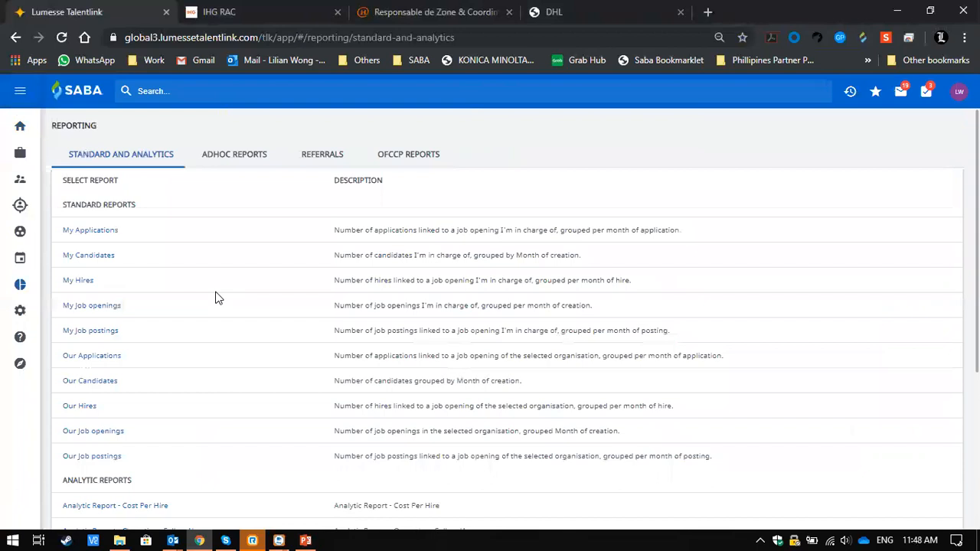
# - Find the analytic reports in the list and open Analytic Report - Recruiting Channels Effectiveness
pyautogui.scroll(-1, 215, 298)
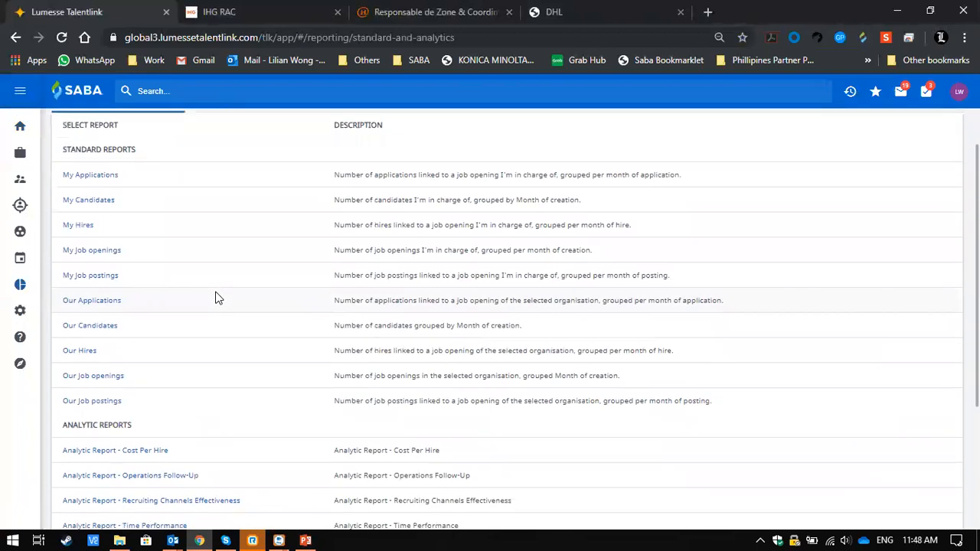
pyautogui.scroll(-2, 215, 297)
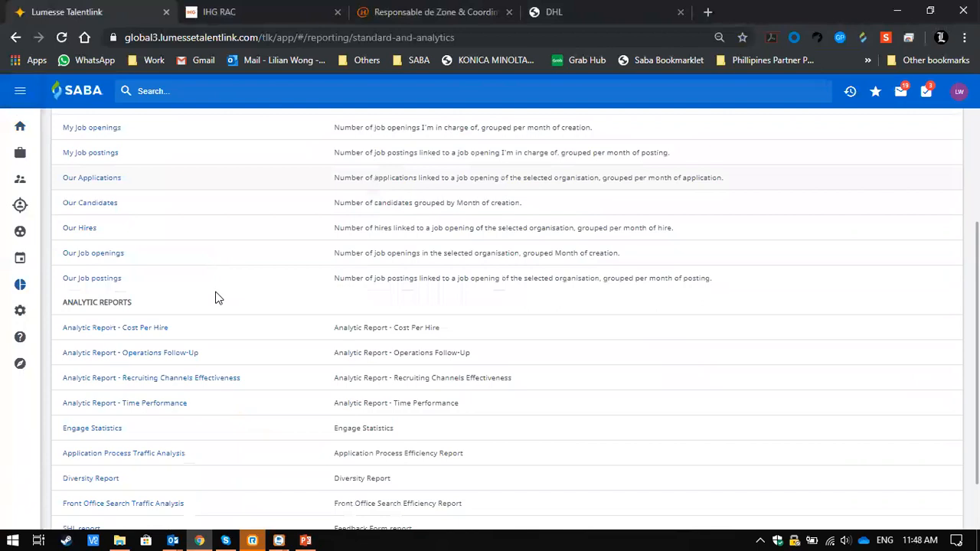
pyautogui.click(143, 378)
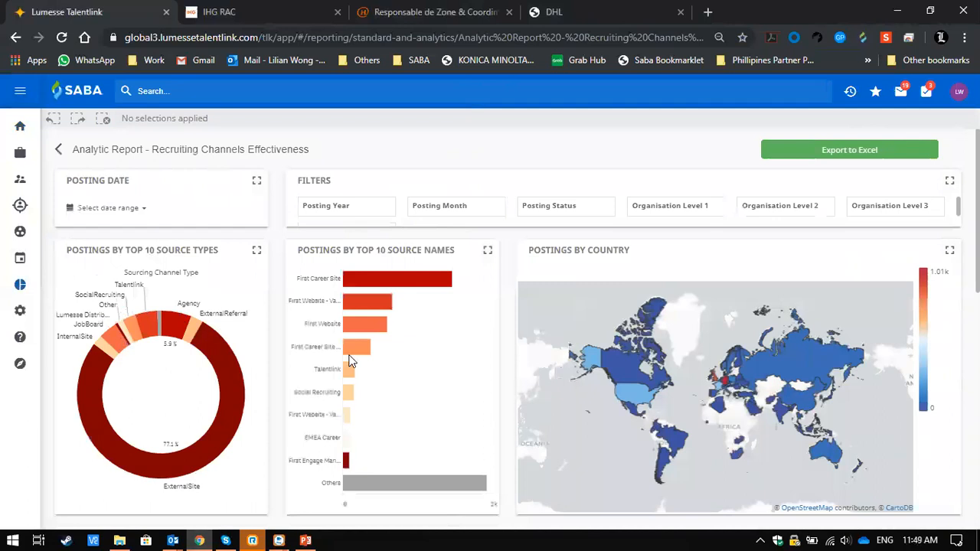
# - Examine the postings charts by source and country, the applications charts and the table of sourcing channels
pyautogui.scroll(-1, 349, 361)
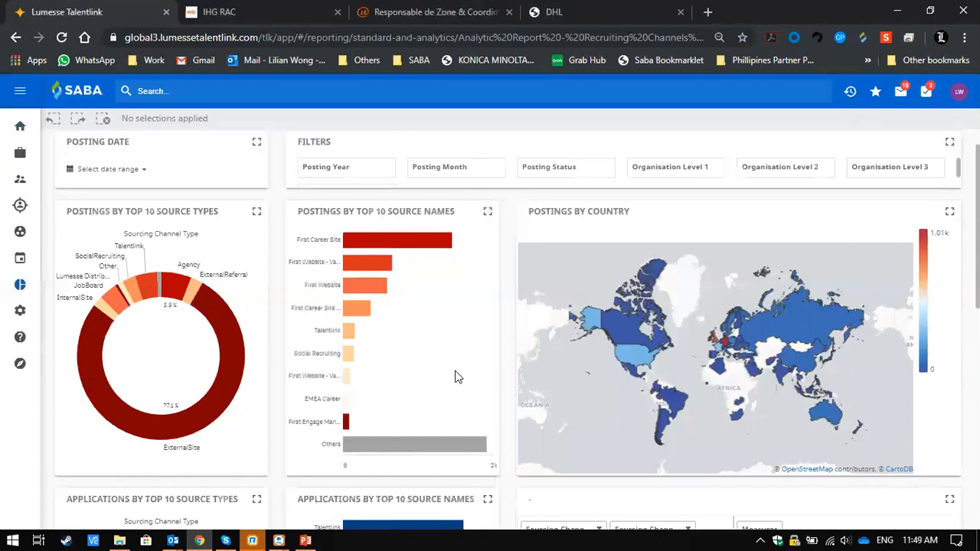
pyautogui.scroll(-1, 456, 377)
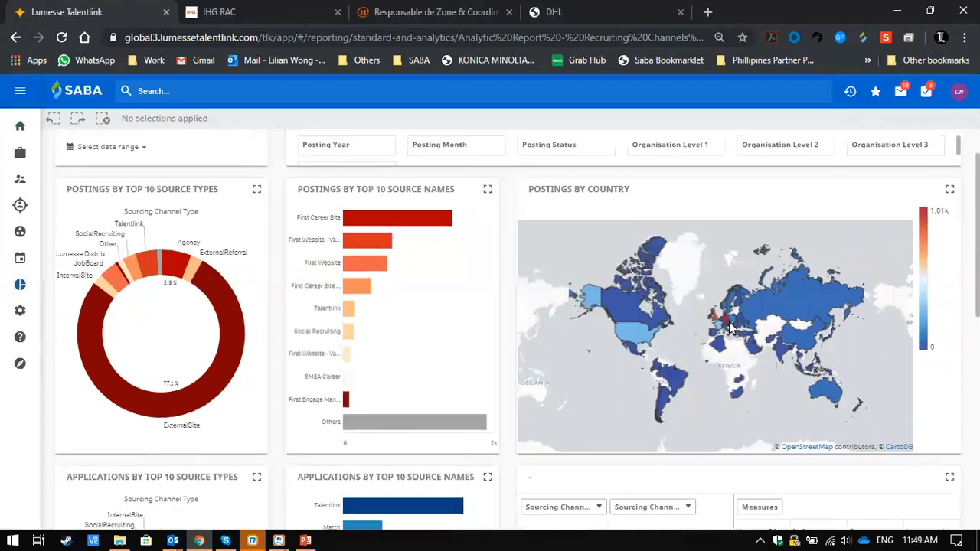
pyautogui.moveTo(746, 313)
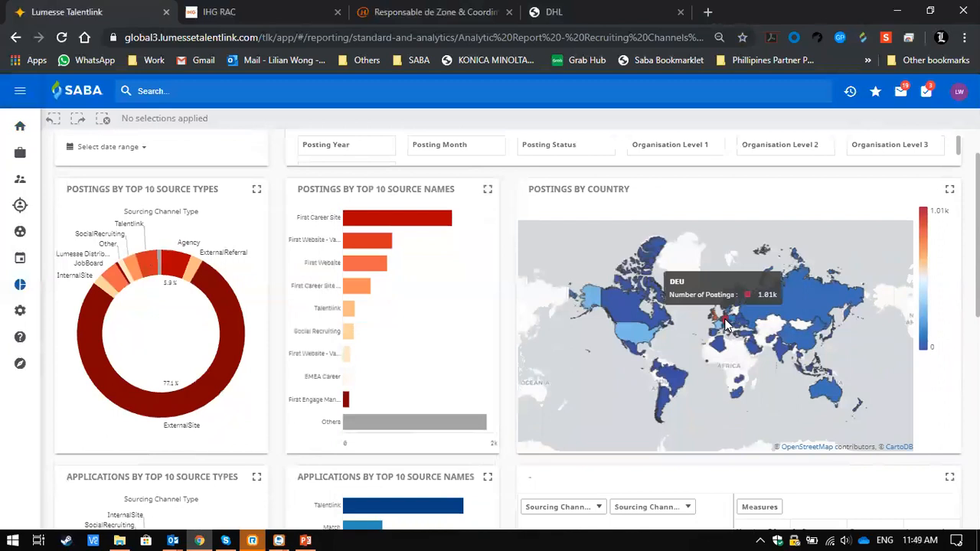
pyautogui.scroll(-4, 727, 405)
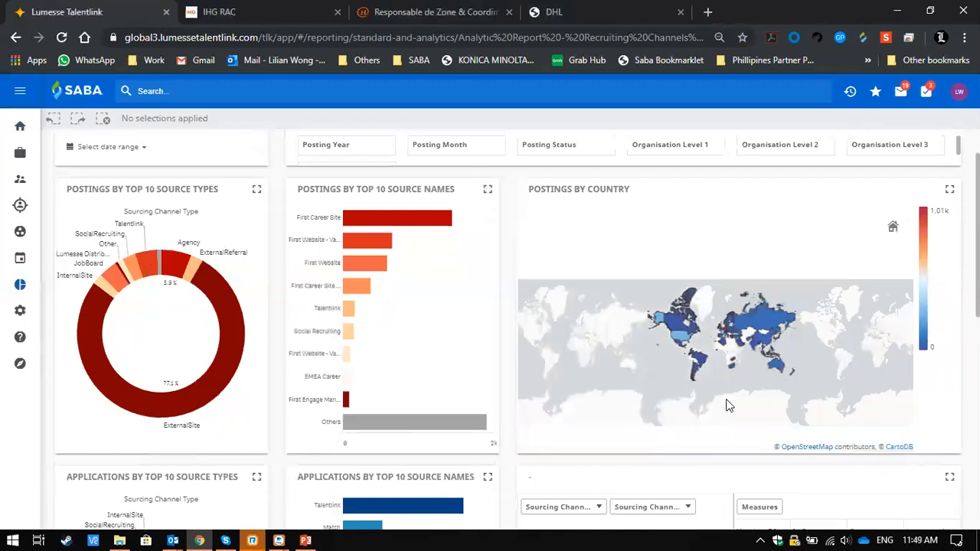
pyautogui.scroll(2, 727, 401)
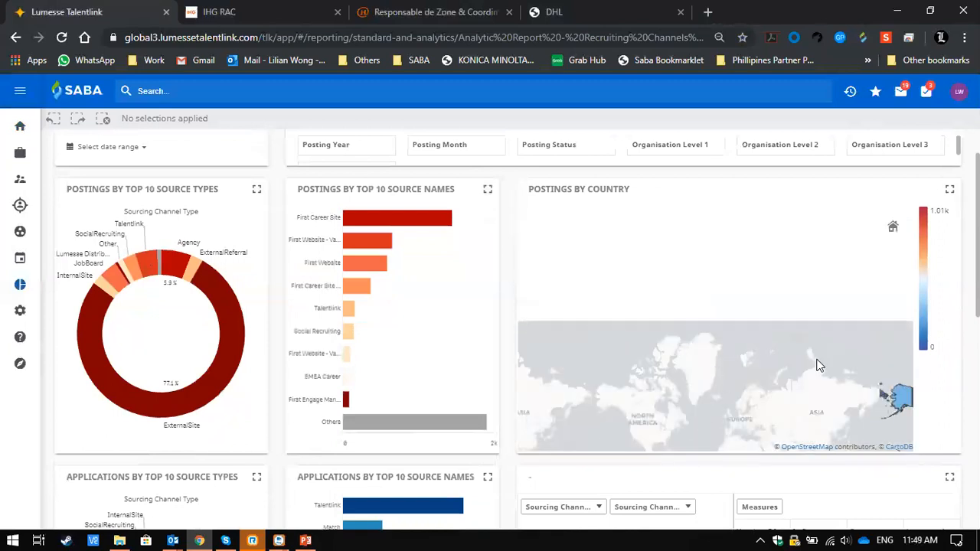
pyautogui.scroll(-3, 926, 389)
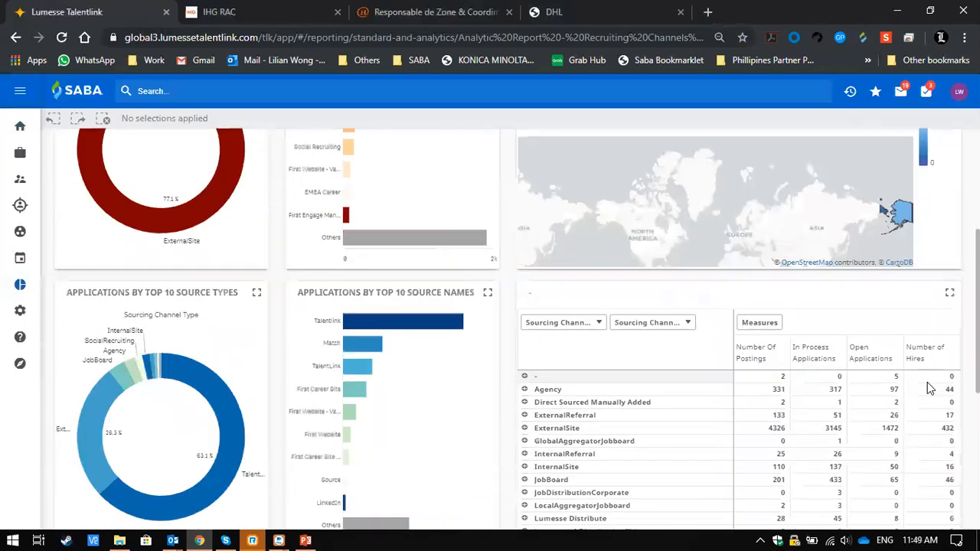
pyautogui.scroll(-5, 875, 388)
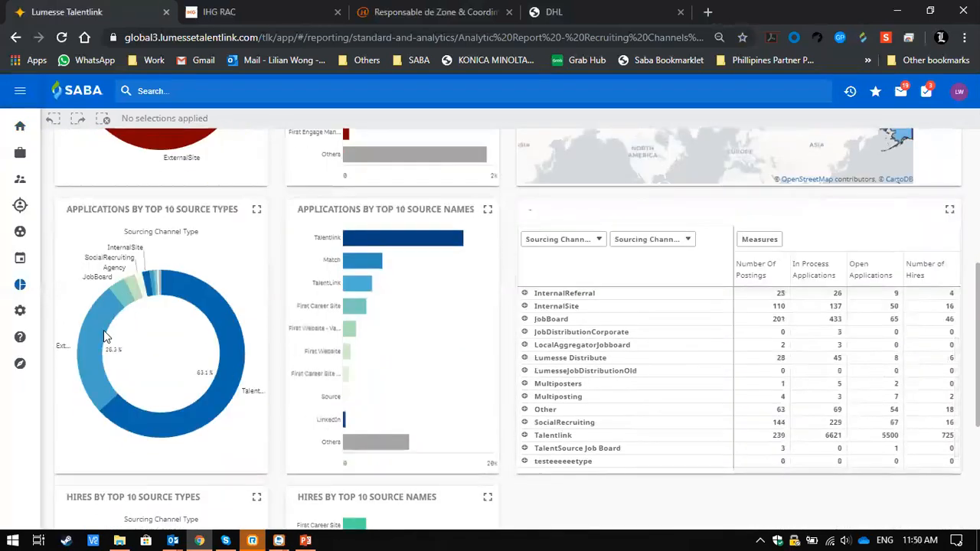
# - Filter the report by the JobBoard source type and compare applications and hires across the individual job boards
pyautogui.click(127, 297)
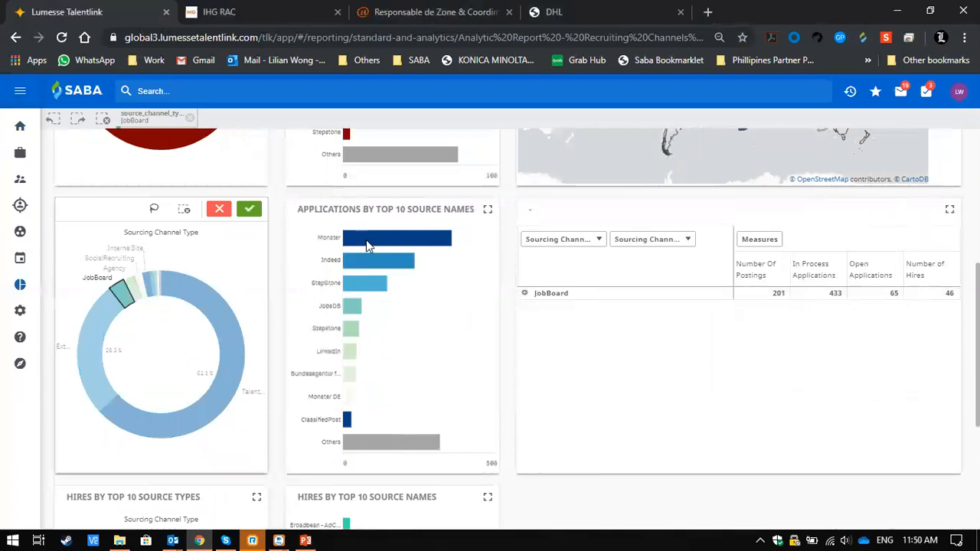
pyautogui.moveTo(367, 245)
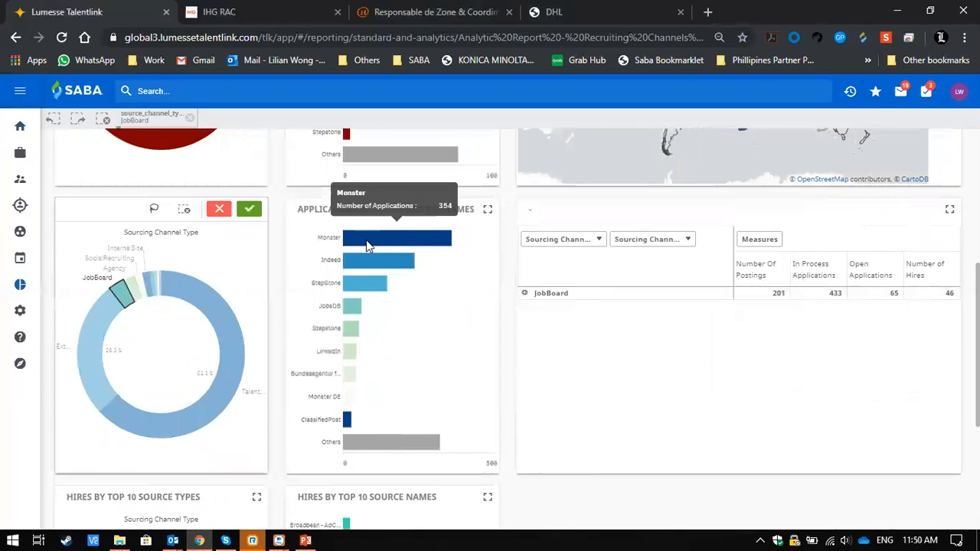
pyautogui.moveTo(321, 245)
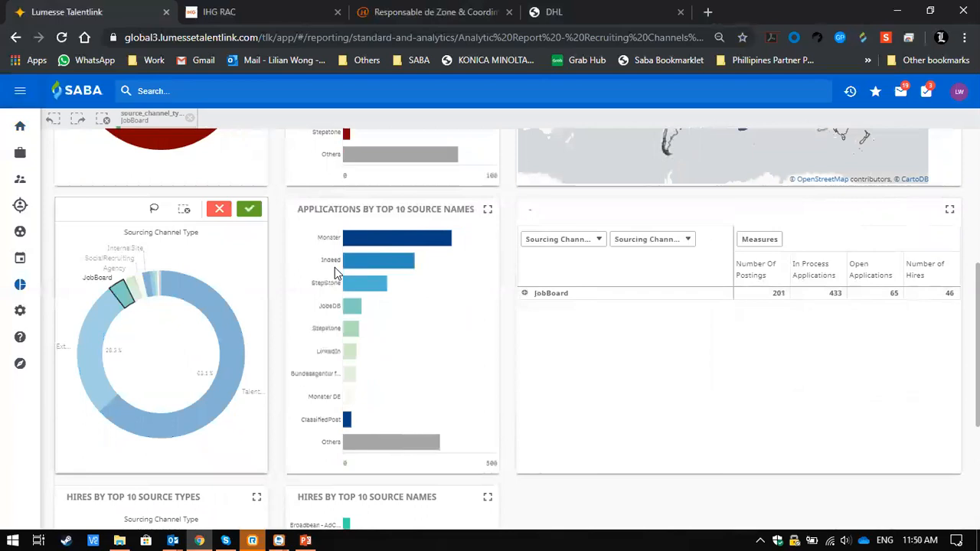
pyautogui.moveTo(332, 264)
pyautogui.scroll(-2, 451, 380)
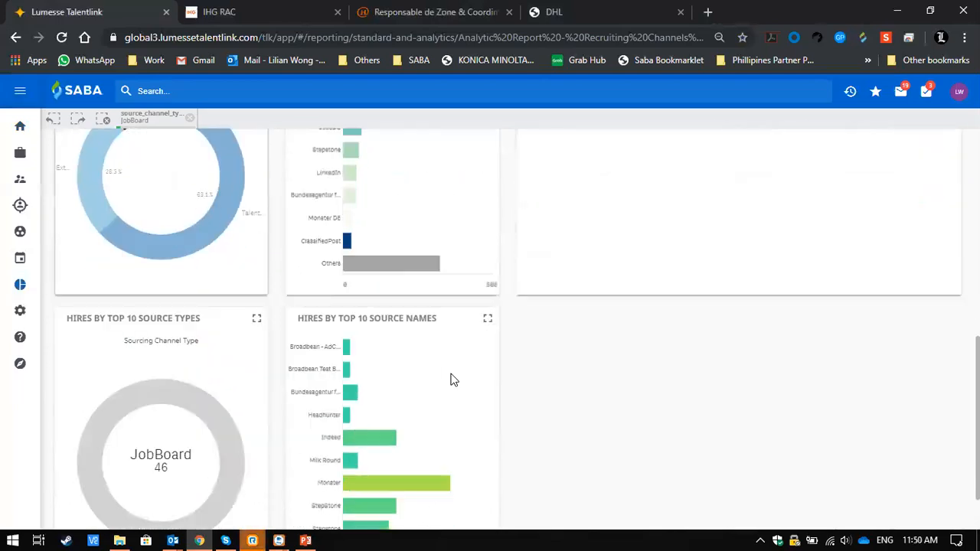
pyautogui.scroll(-1, 451, 379)
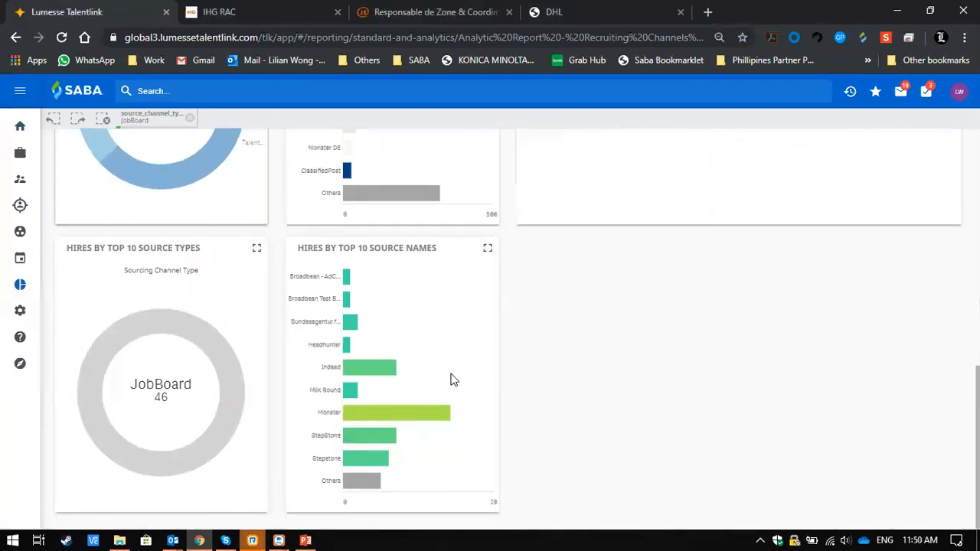
pyautogui.scroll(7, 451, 380)
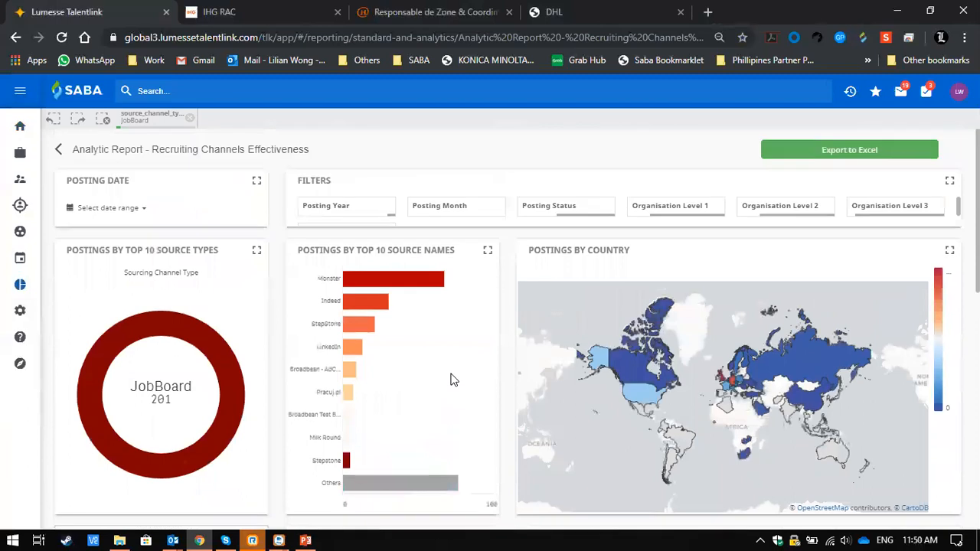
# - Return to the reports list, open the Our Applications report and check the number of applications for July 2019
pyautogui.click(56, 148)
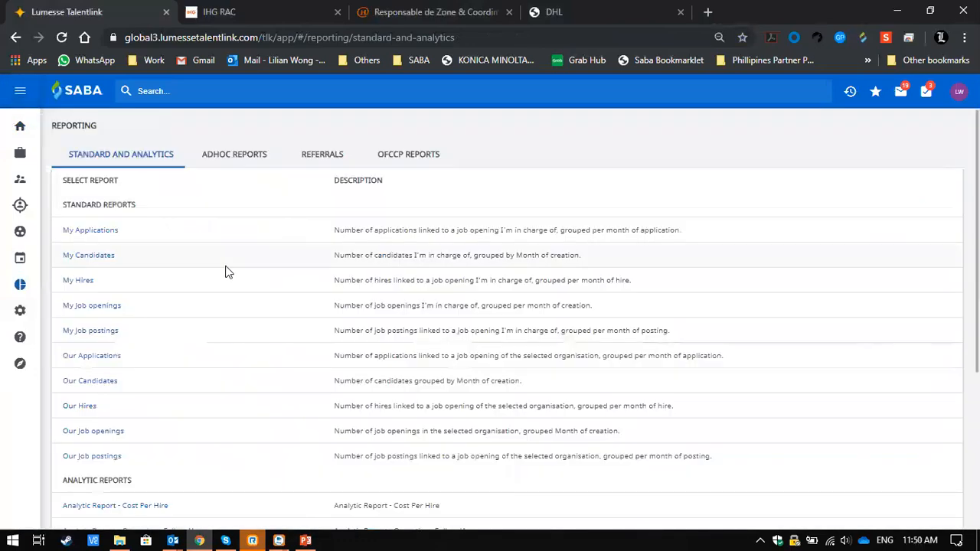
pyautogui.scroll(-1, 226, 272)
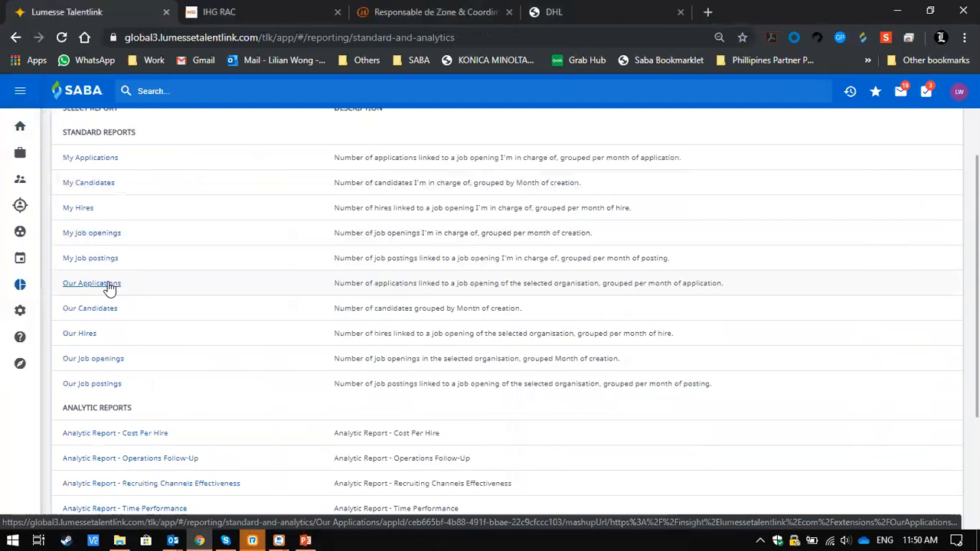
pyautogui.click(110, 288)
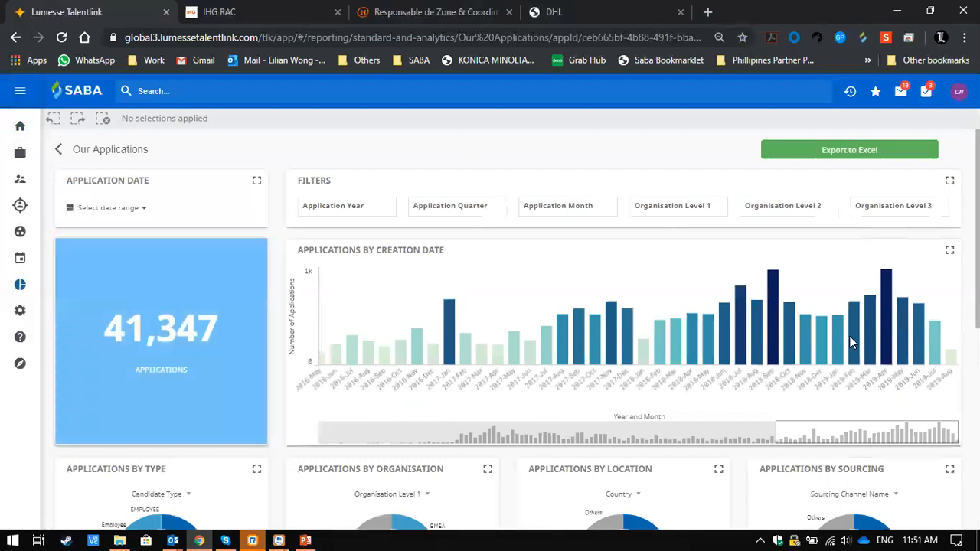
pyautogui.moveTo(935, 337)
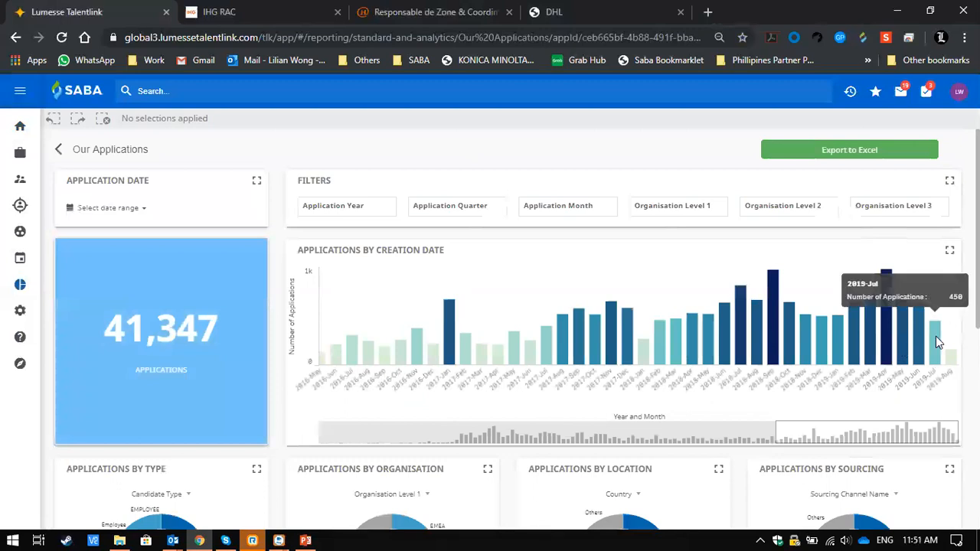
# - Look through the values offered by the Organisation Level 2 filter of the Our Applications report
pyautogui.scroll(5, 935, 336)
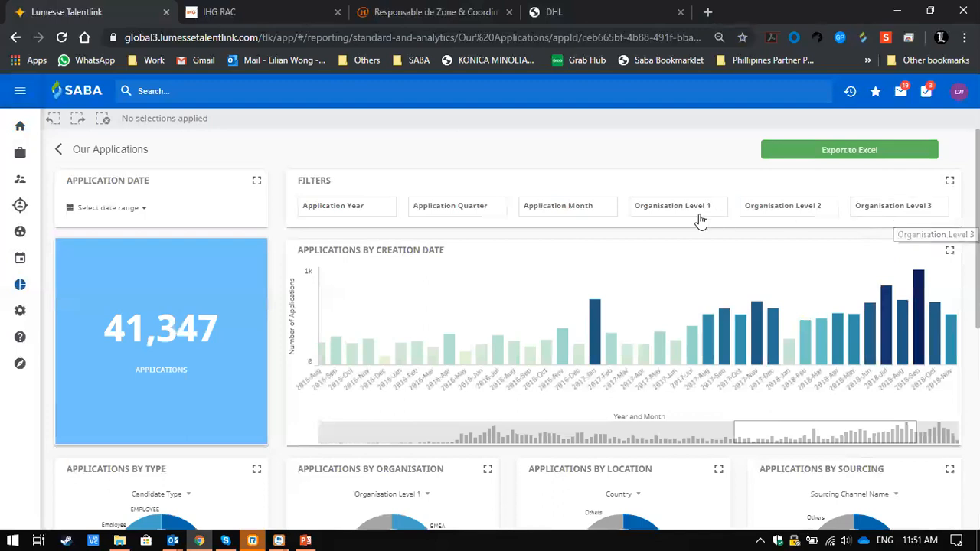
pyautogui.click(775, 216)
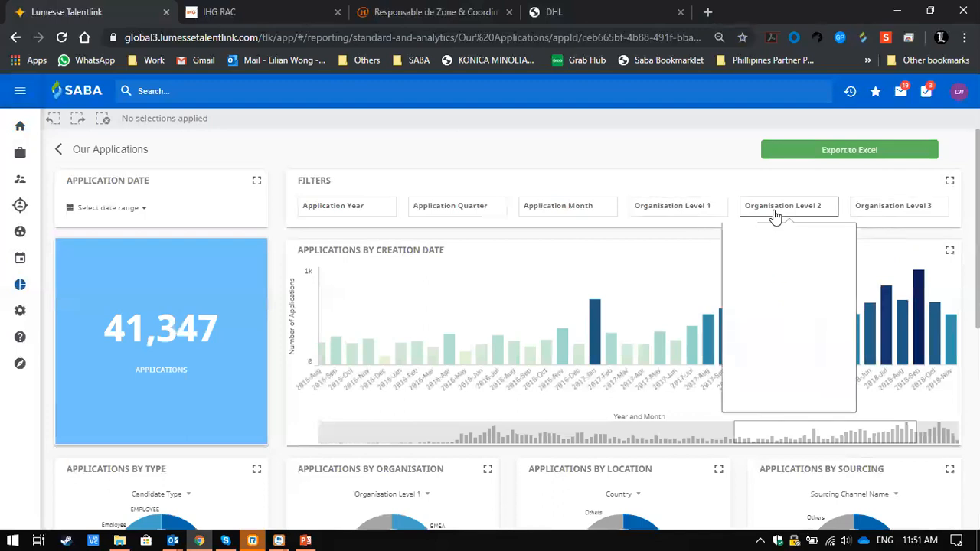
pyautogui.scroll(-3, 786, 342)
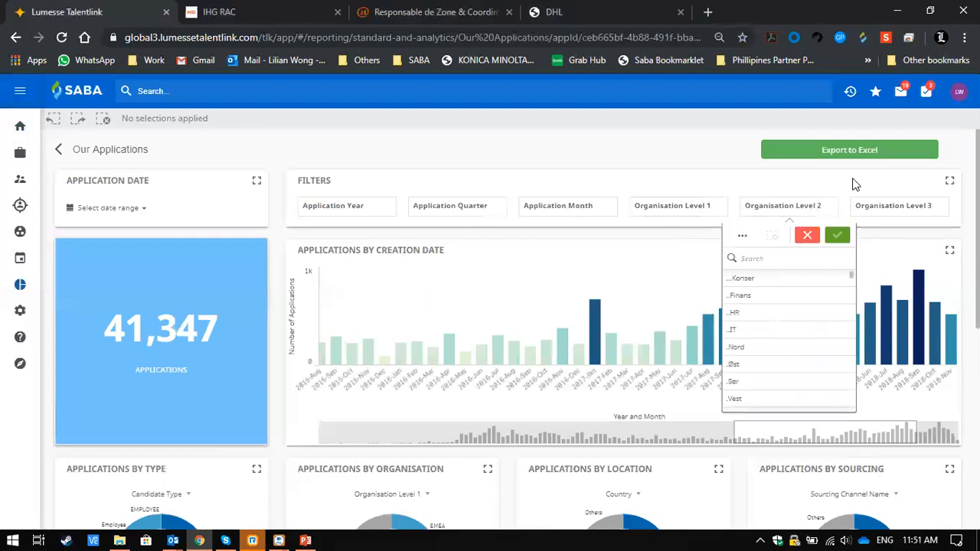
pyautogui.click(787, 219)
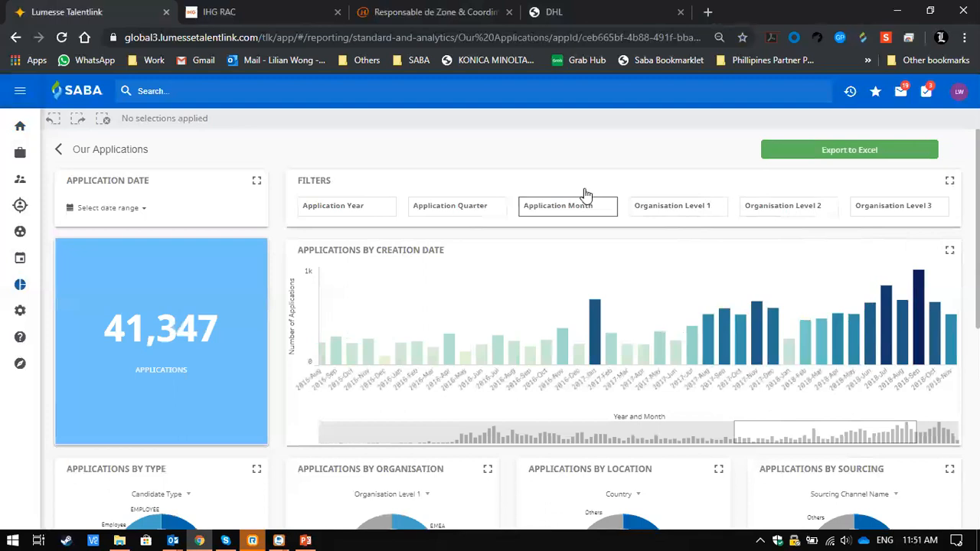
# - Filter the report to Austria in the applications by location chart and to June 2018 in the creation date chart
pyautogui.scroll(-3, 349, 428)
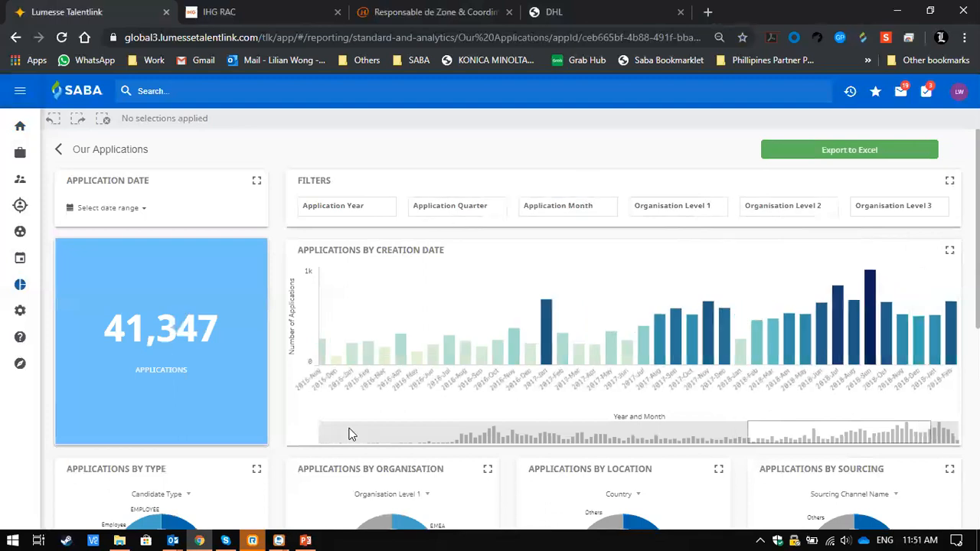
pyautogui.scroll(-5, 349, 434)
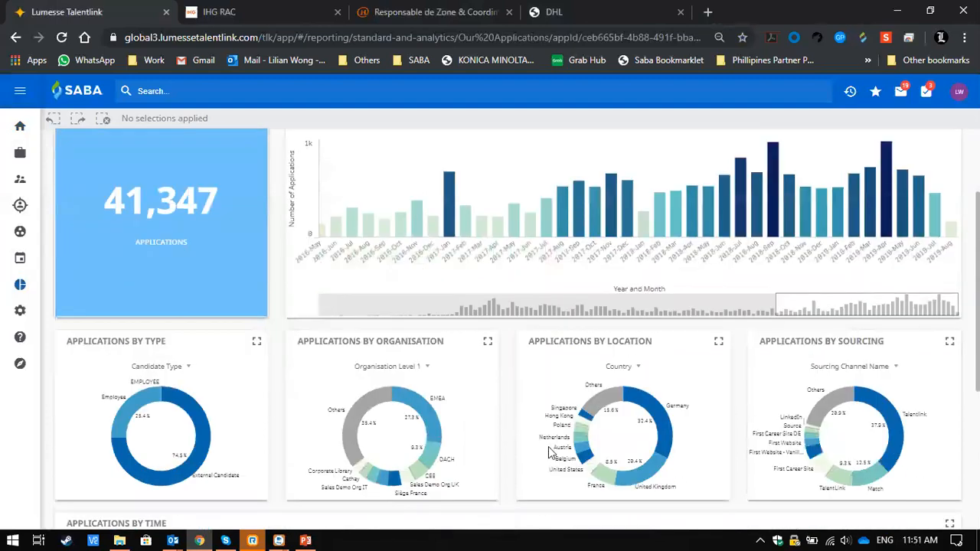
pyautogui.click(580, 448)
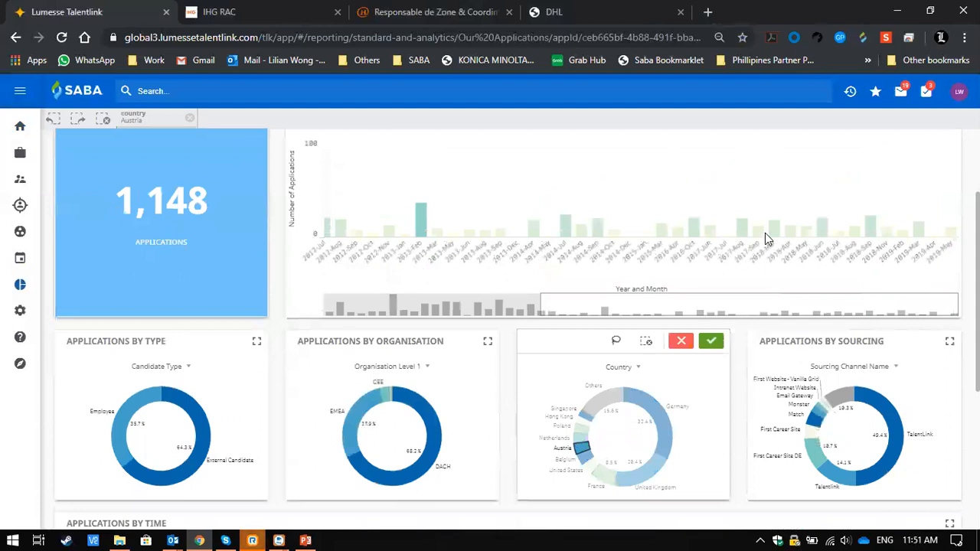
pyautogui.click(825, 230)
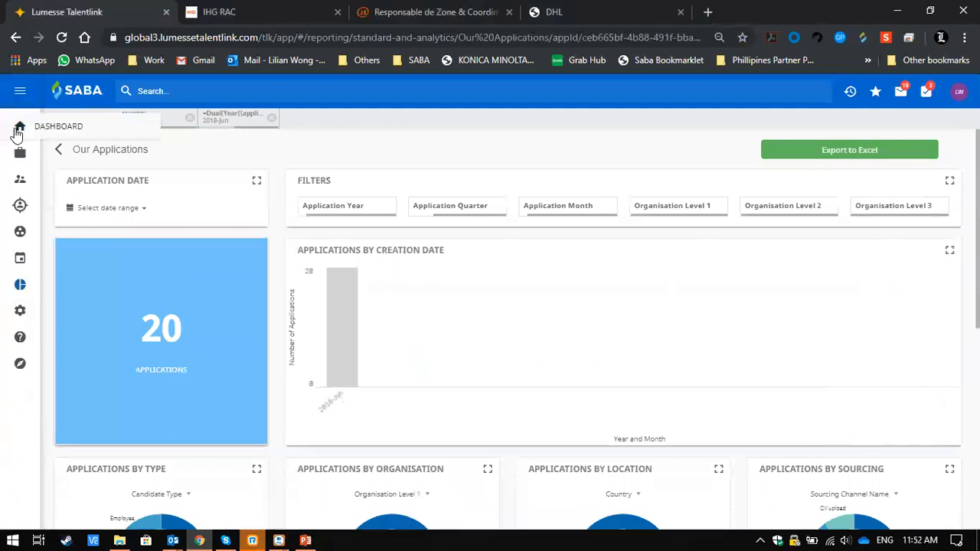
# - Return to the dashboard and collapse the Reporting and Settings groups in the main navigation, leaving the navigation minimised
pyautogui.click(19, 128)
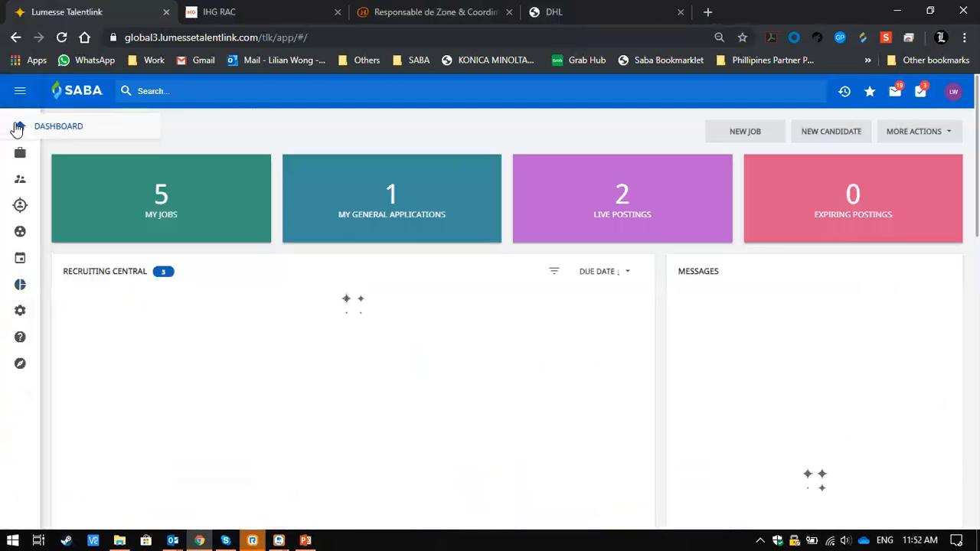
pyautogui.click(17, 91)
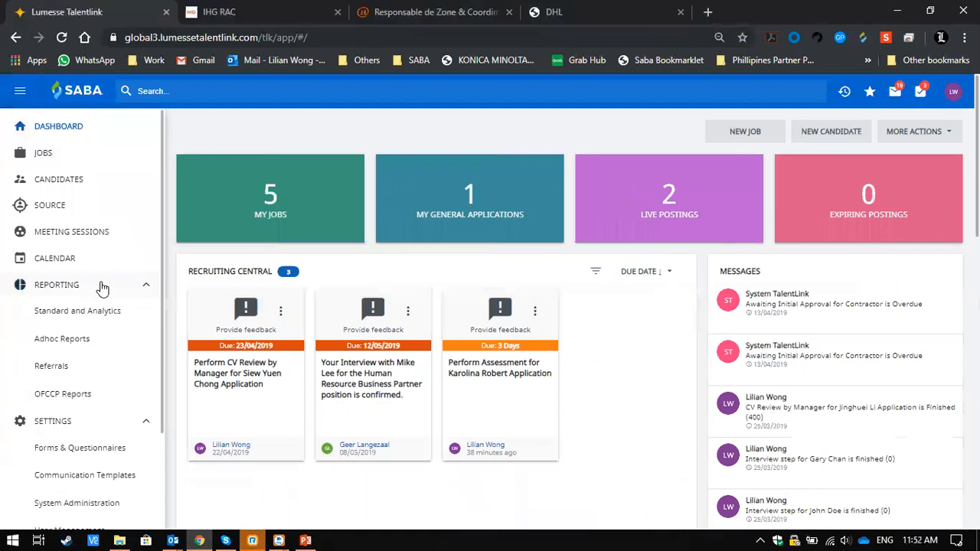
pyautogui.click(147, 288)
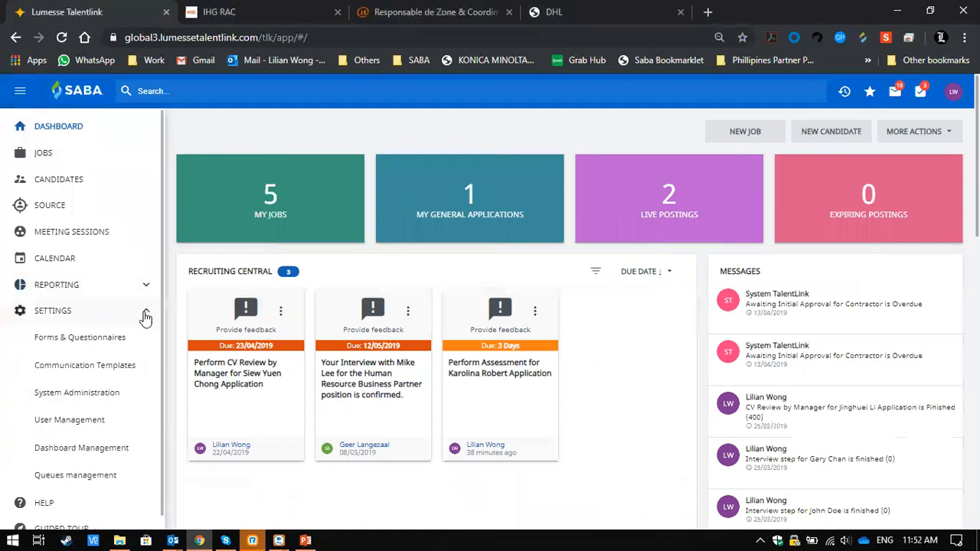
pyautogui.click(146, 316)
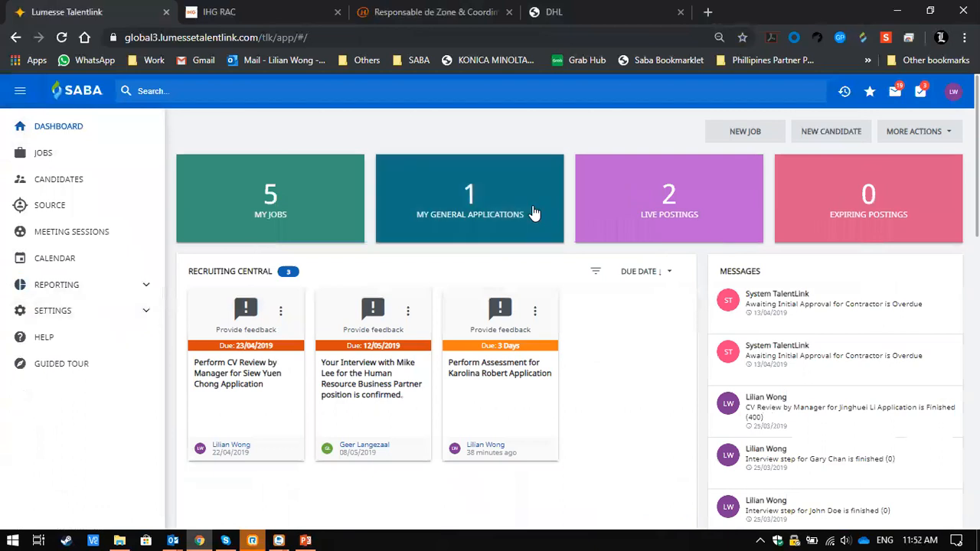
pyautogui.click(20, 90)
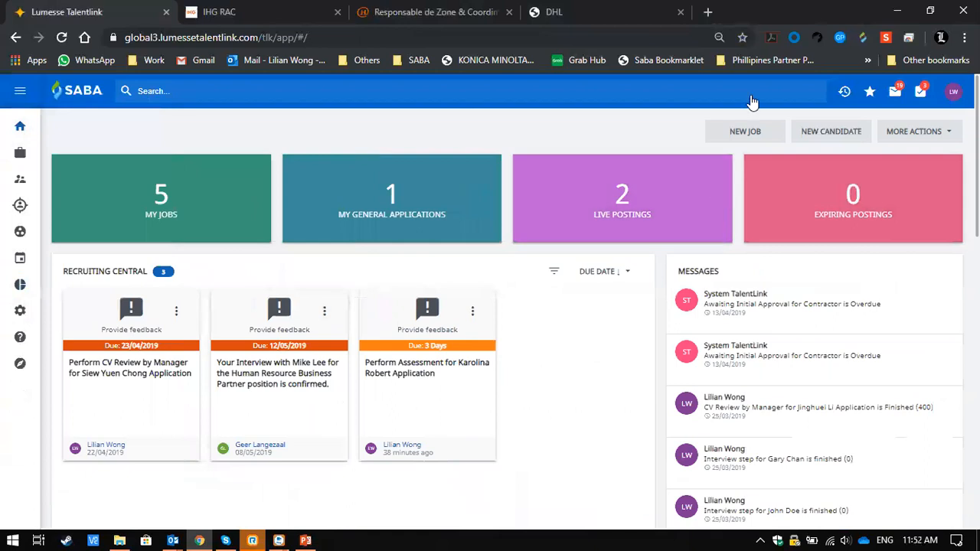
# - Start a new job requisition, search for the hiring manager by first name and assign the matching company account
pyautogui.click(751, 131)
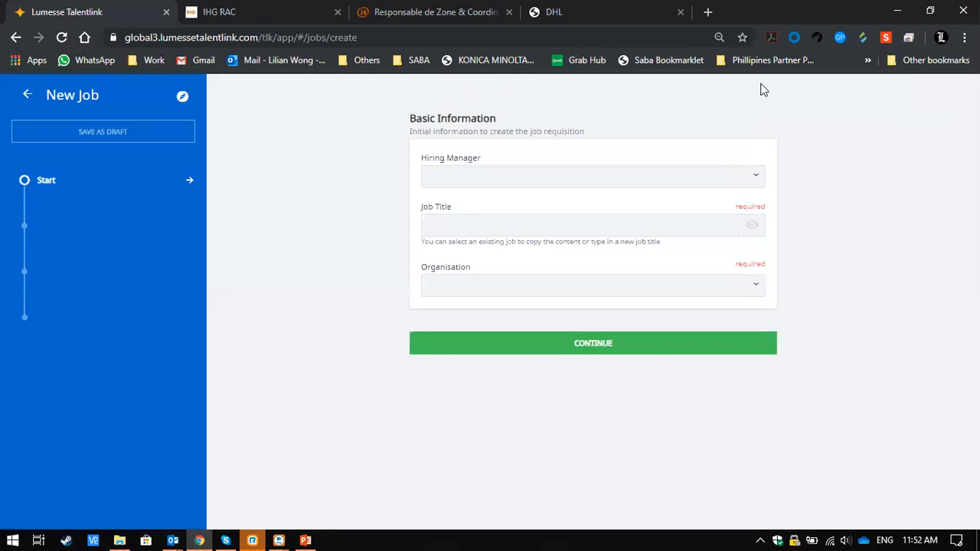
pyautogui.click(763, 90)
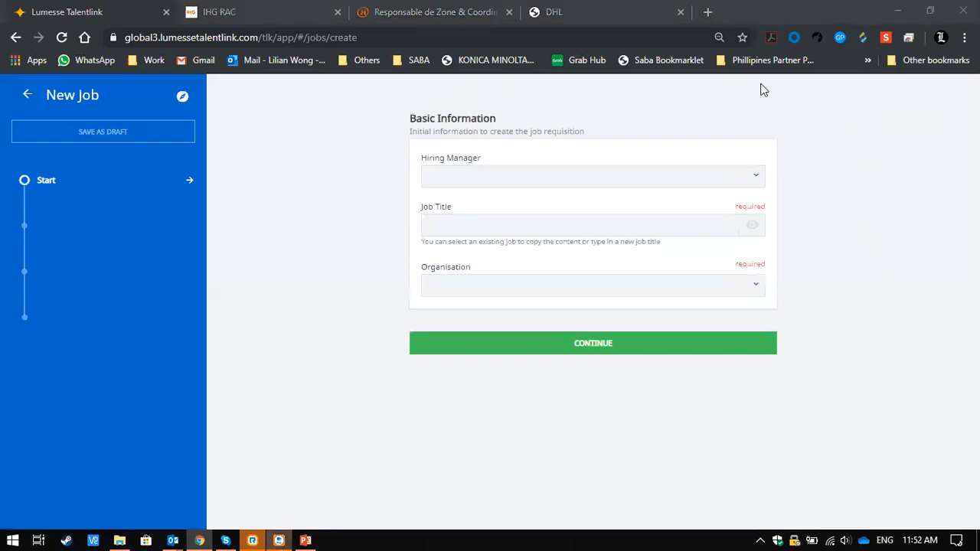
pyautogui.click(840, 361)
pyautogui.click(857, 378)
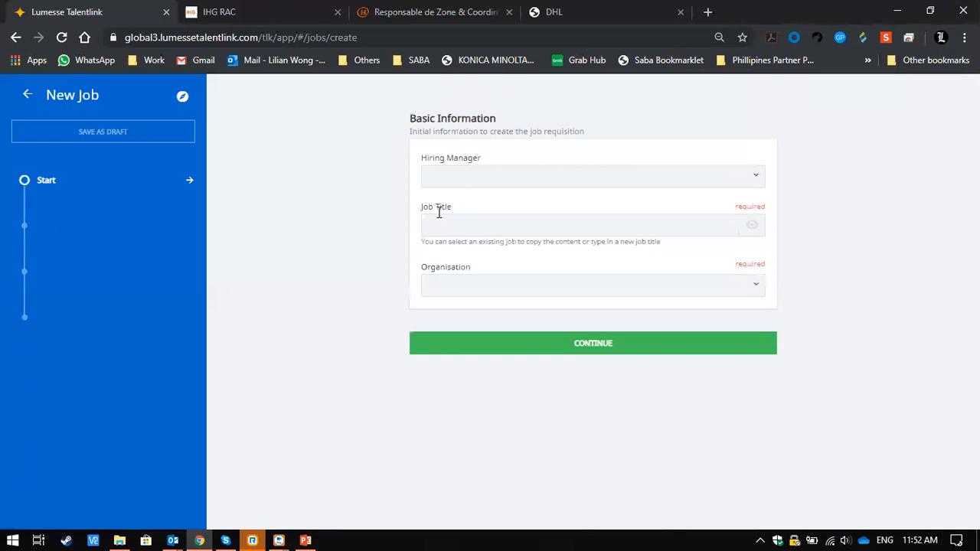
pyautogui.click(460, 182)
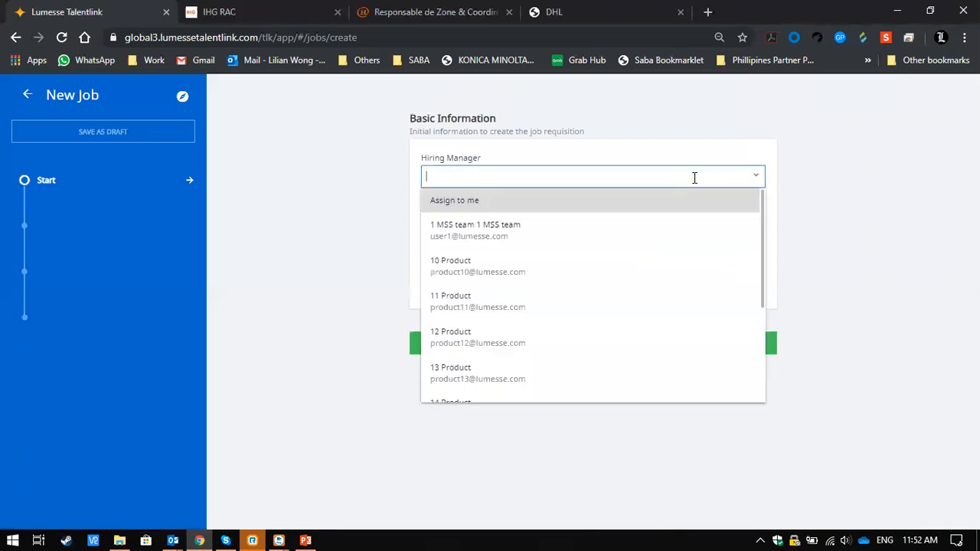
pyautogui.write('lilian')
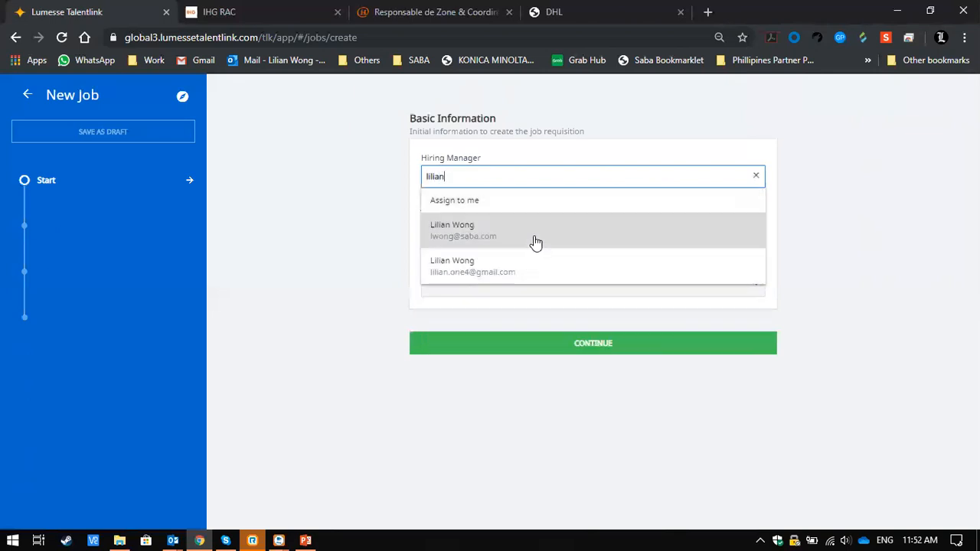
pyautogui.click(534, 238)
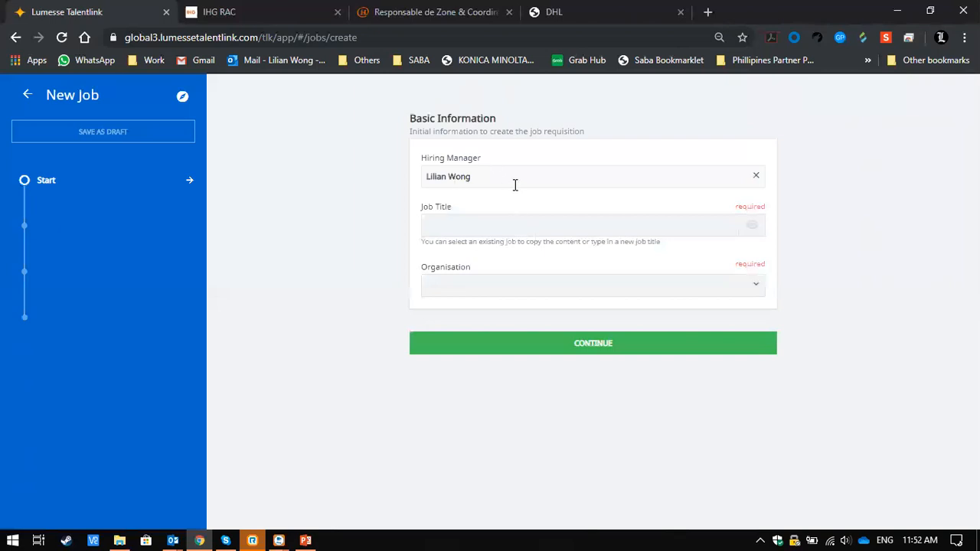
# - Copy the existing job (Senior) Process Engineer as the job title and choose zThailand under APAC as the organisation
pyautogui.click(605, 229)
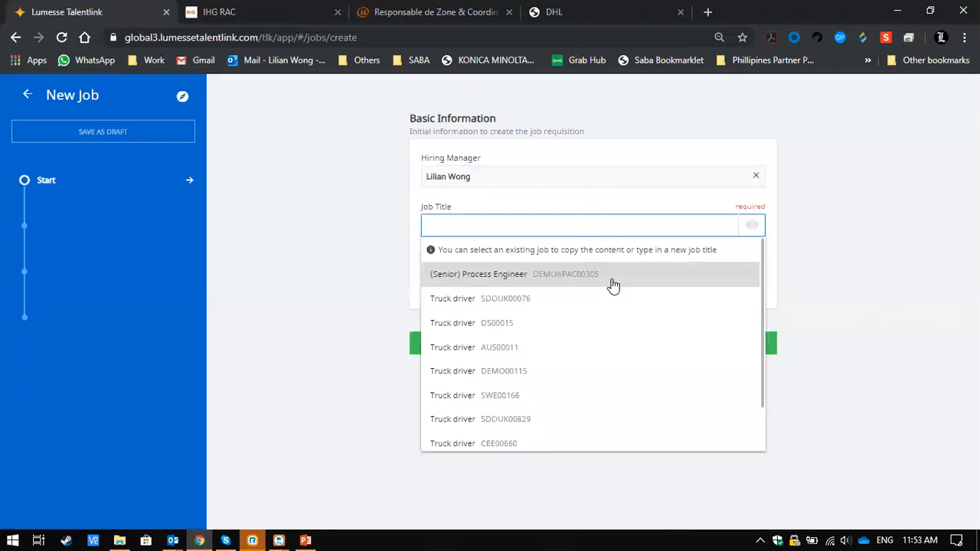
pyautogui.click(544, 280)
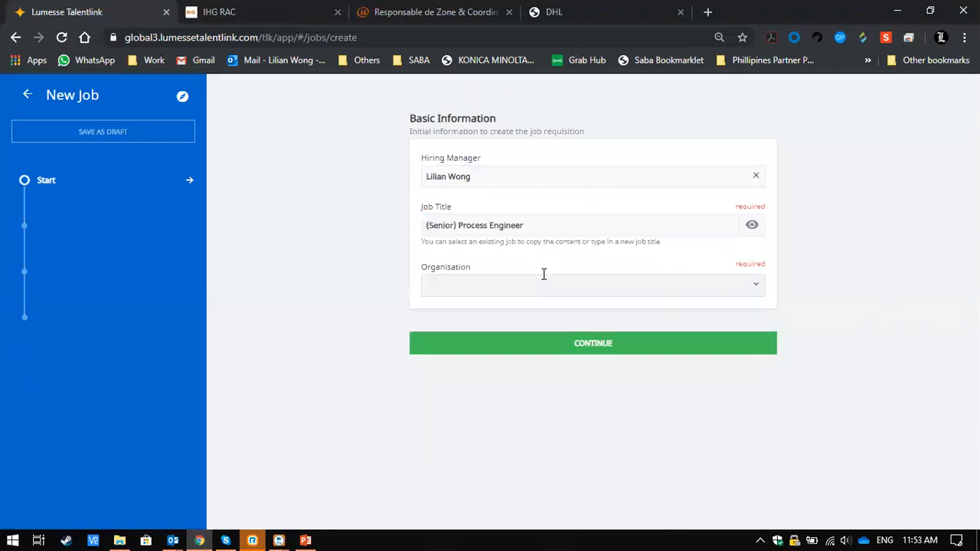
pyautogui.click(760, 295)
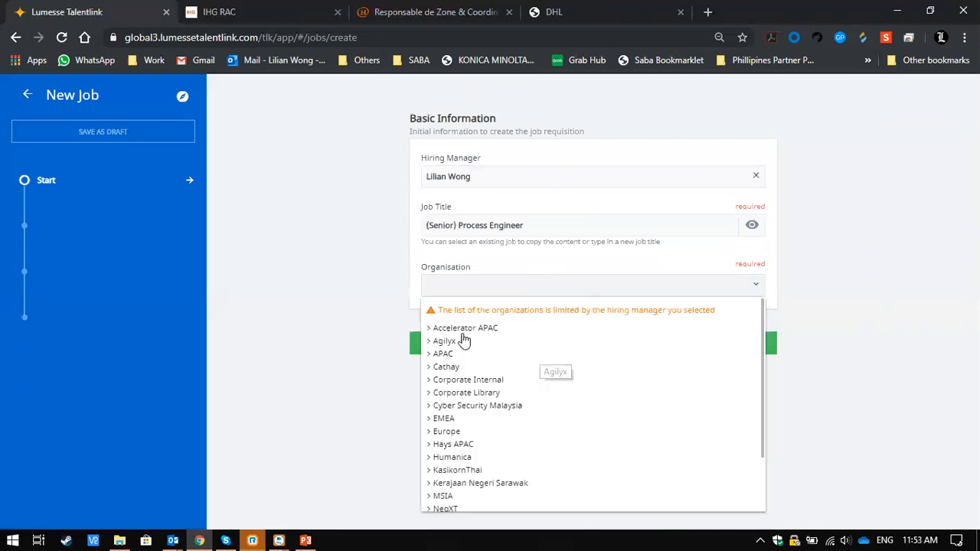
pyautogui.scroll(-2, 457, 496)
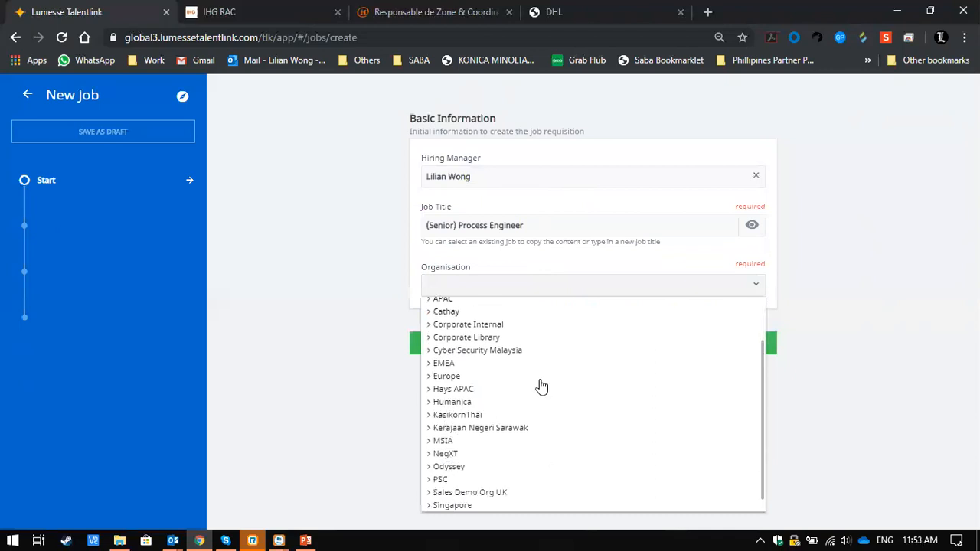
pyautogui.scroll(3, 525, 360)
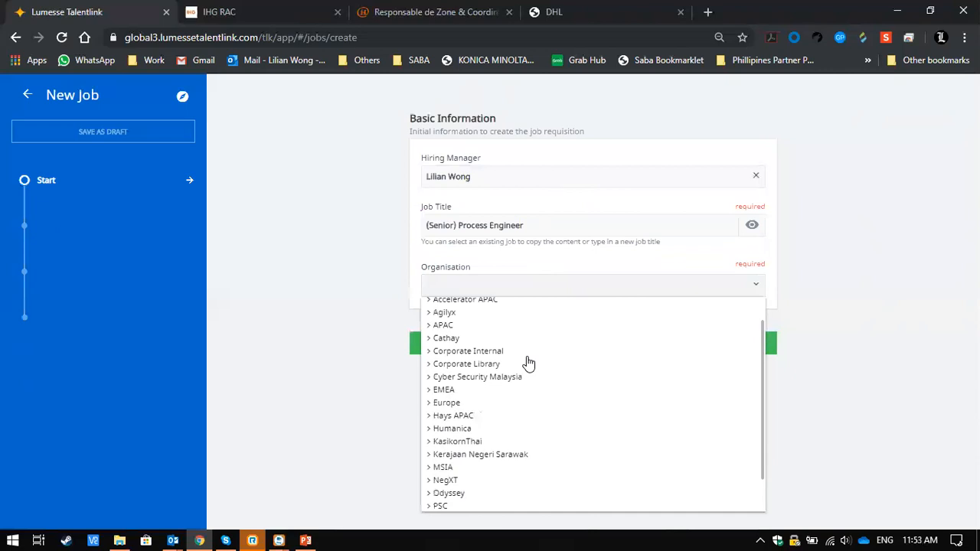
pyautogui.click(429, 355)
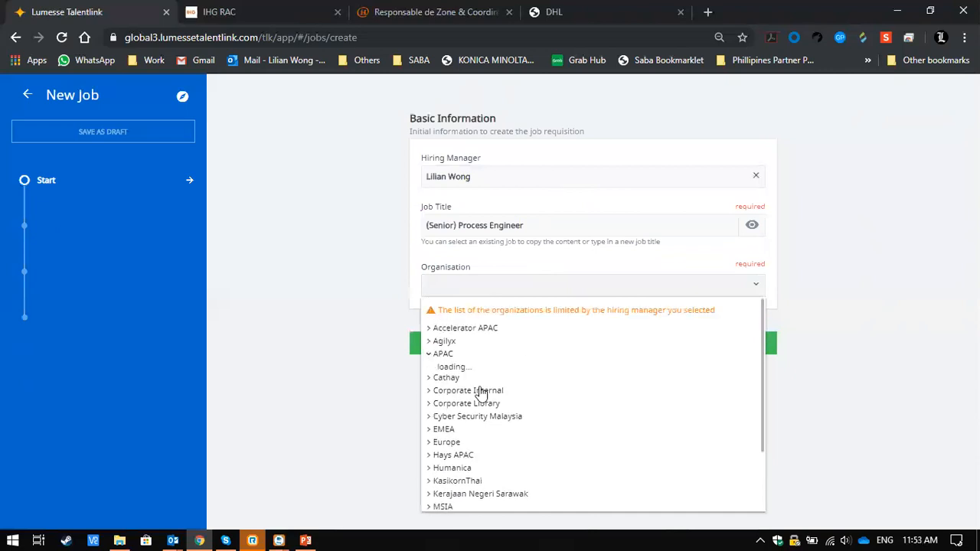
pyautogui.click(455, 490)
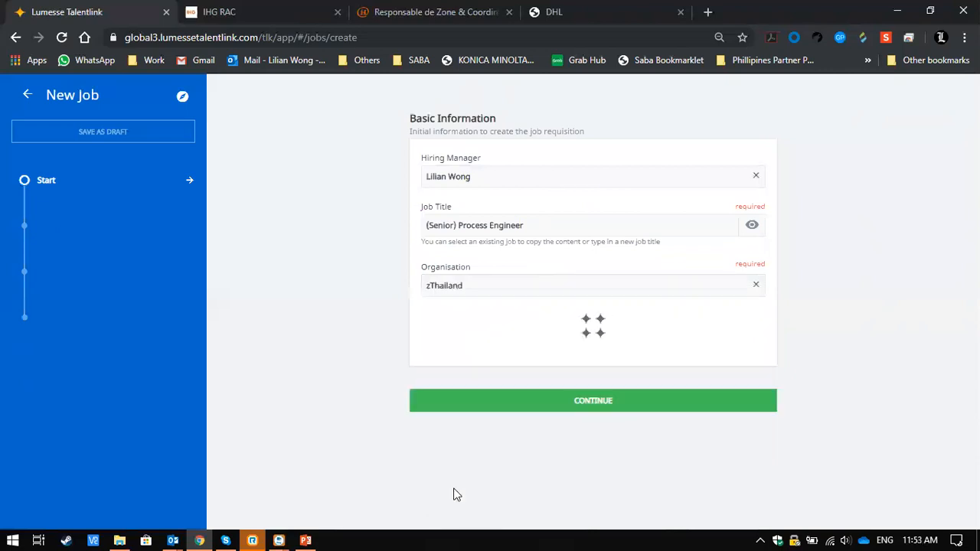
# - Set the contract type to Permanent, keep Budgeted Headcount as the headcount type and continue to the job details
pyautogui.click(575, 334)
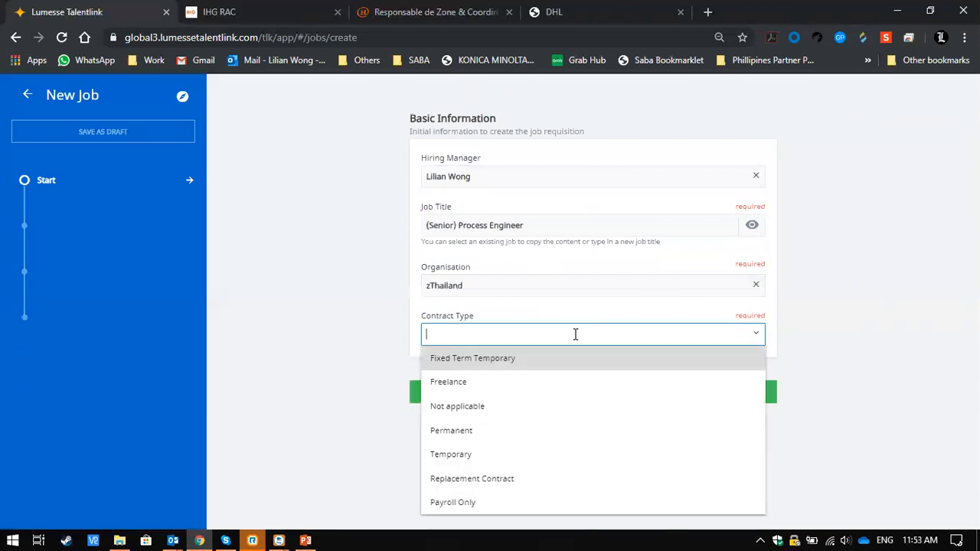
pyautogui.click(498, 433)
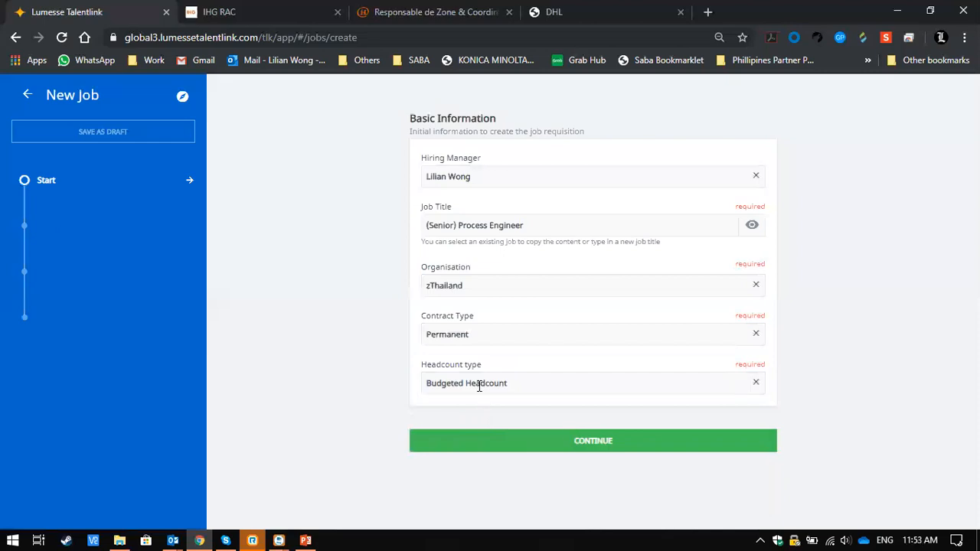
pyautogui.click(540, 384)
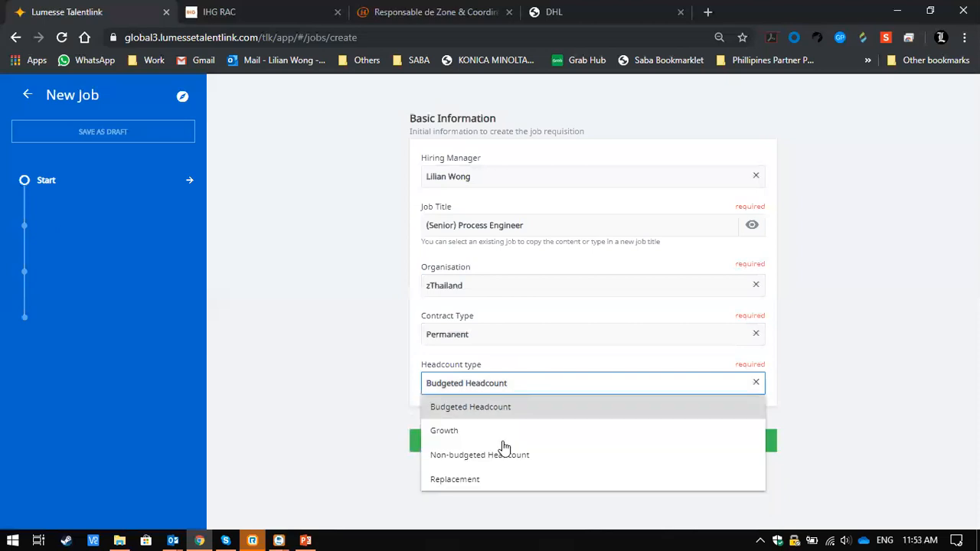
pyautogui.click(313, 427)
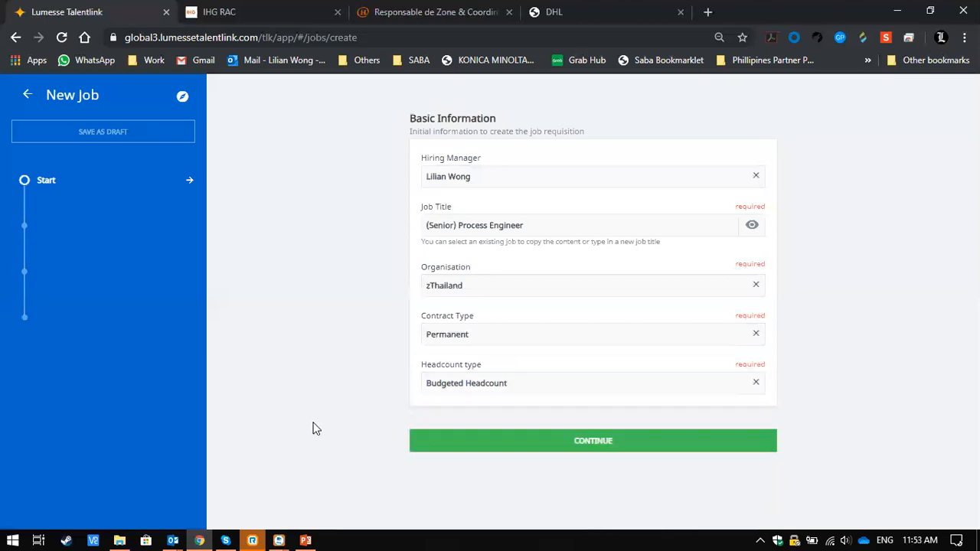
pyautogui.click(523, 439)
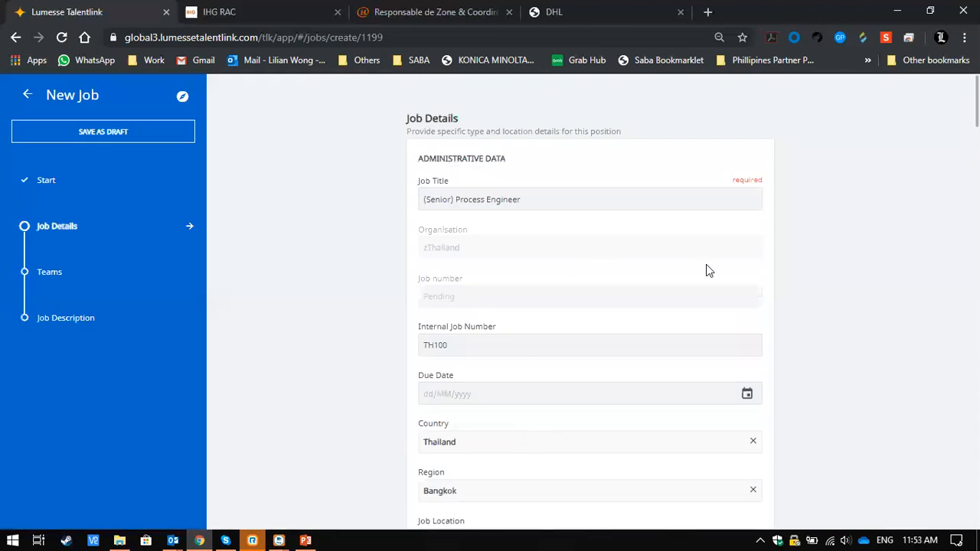
# - Review the new job's administrative data, including the internal job number, recruitment channel, contract, work hours and career site attachment sections
pyautogui.scroll(-1, 765, 376)
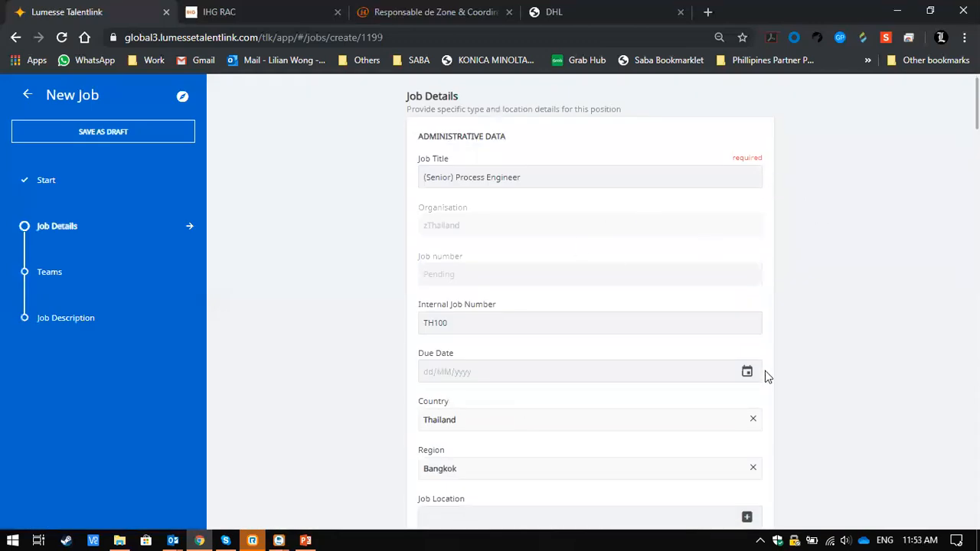
pyautogui.scroll(-3, 669, 312)
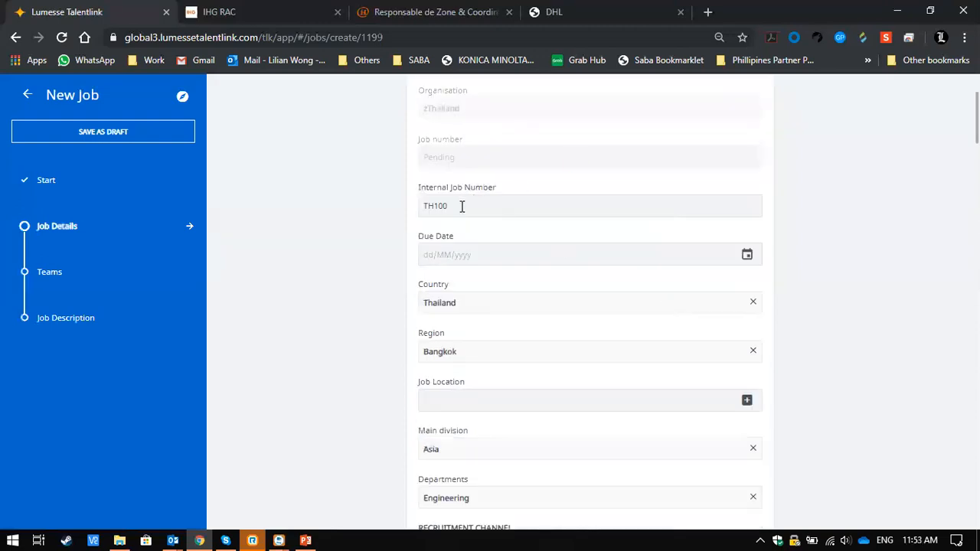
pyautogui.doubleClick(461, 205)
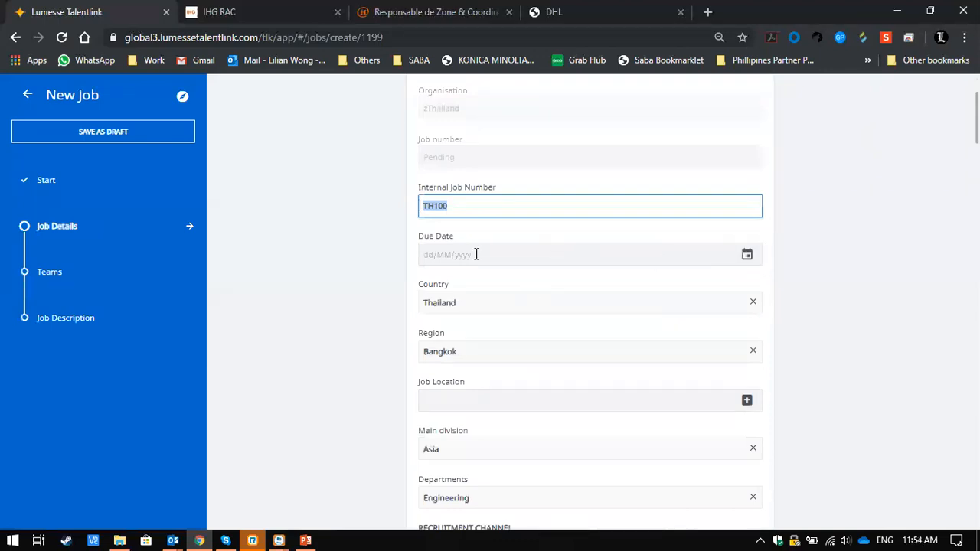
pyautogui.scroll(-1, 495, 372)
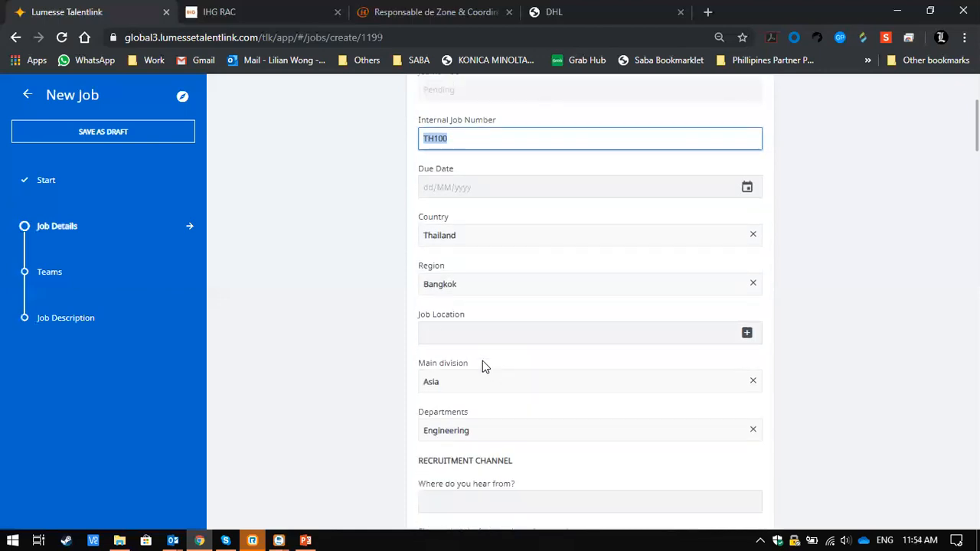
pyautogui.scroll(-5, 562, 420)
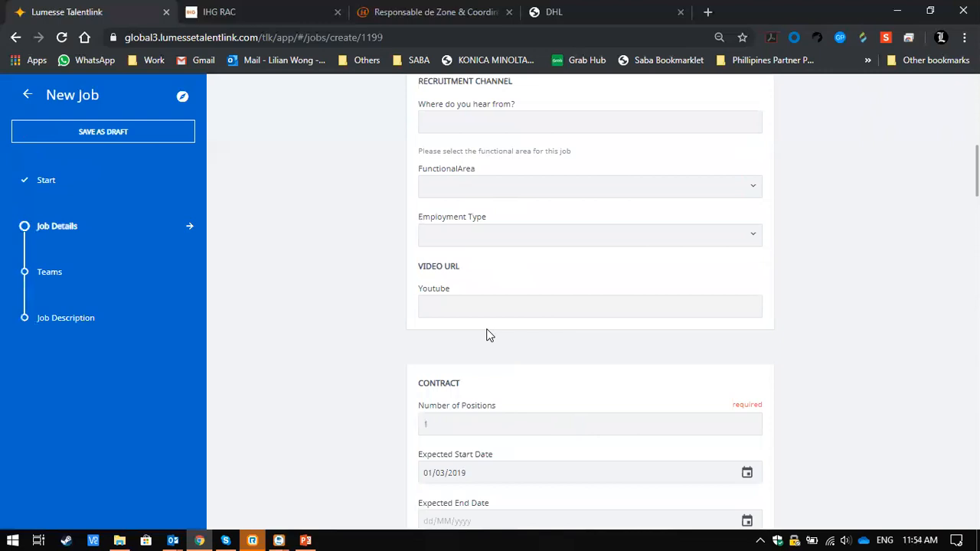
pyautogui.scroll(-4, 490, 334)
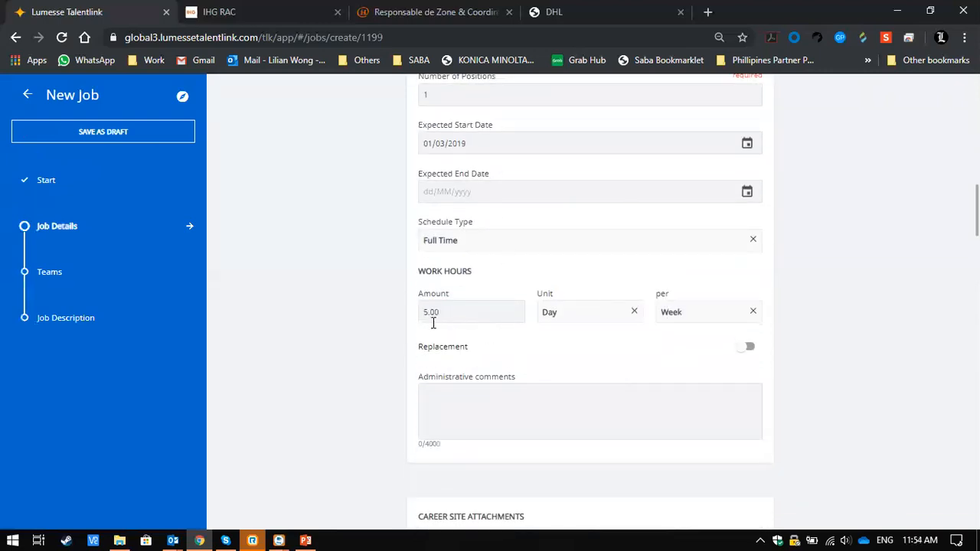
pyautogui.scroll(-1, 567, 349)
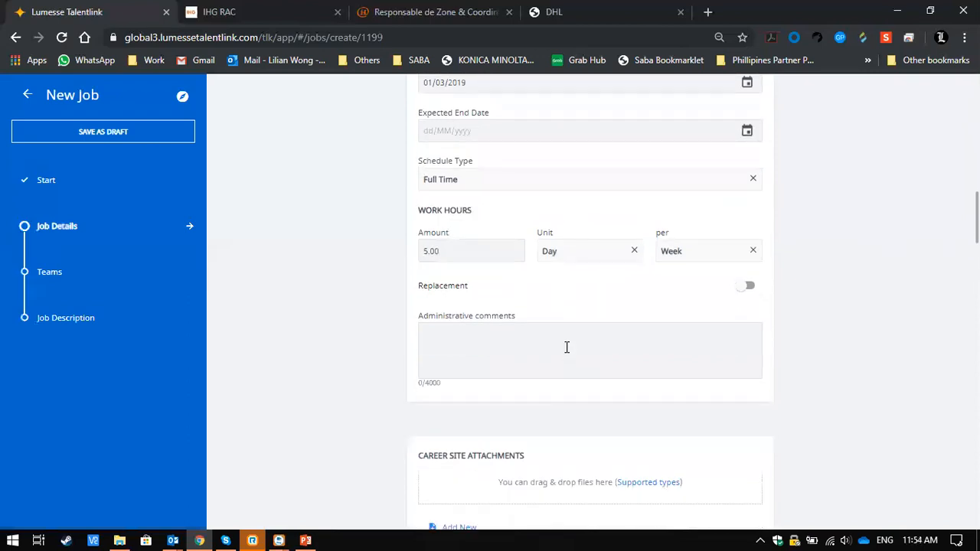
pyautogui.scroll(-1, 566, 348)
pyautogui.scroll(-1, 567, 352)
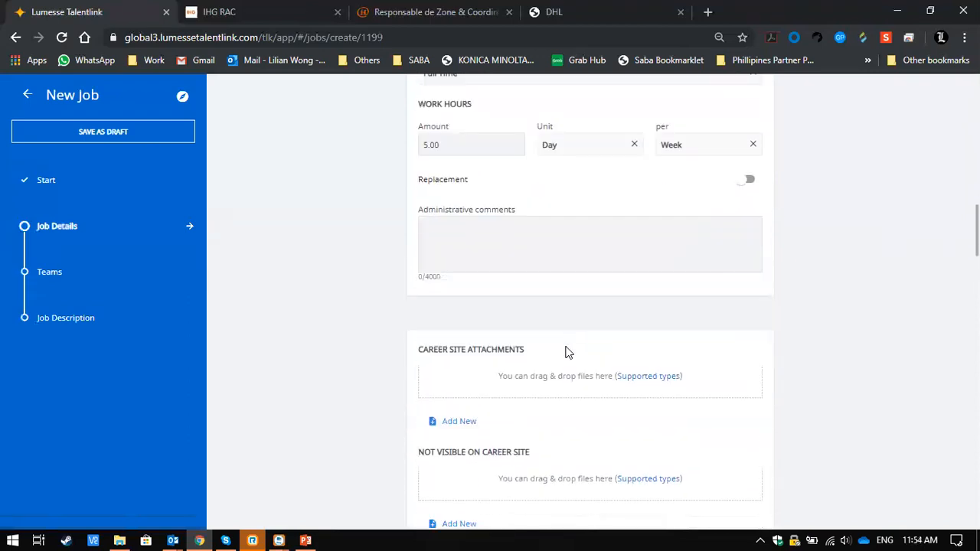
pyautogui.scroll(-3, 565, 350)
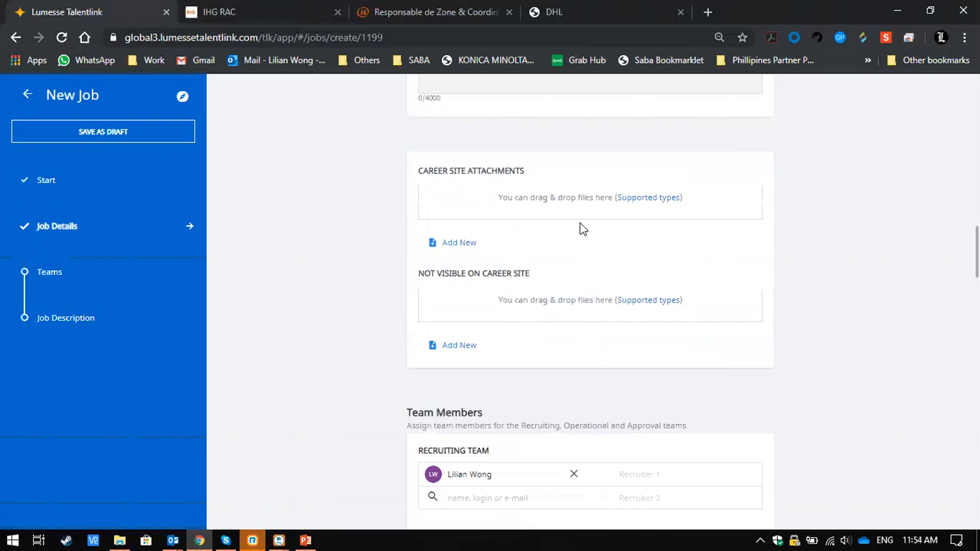
# - Add a third recruiter slot to the Recruiting Team and look over the Operational and Approver teams
pyautogui.scroll(-4, 579, 228)
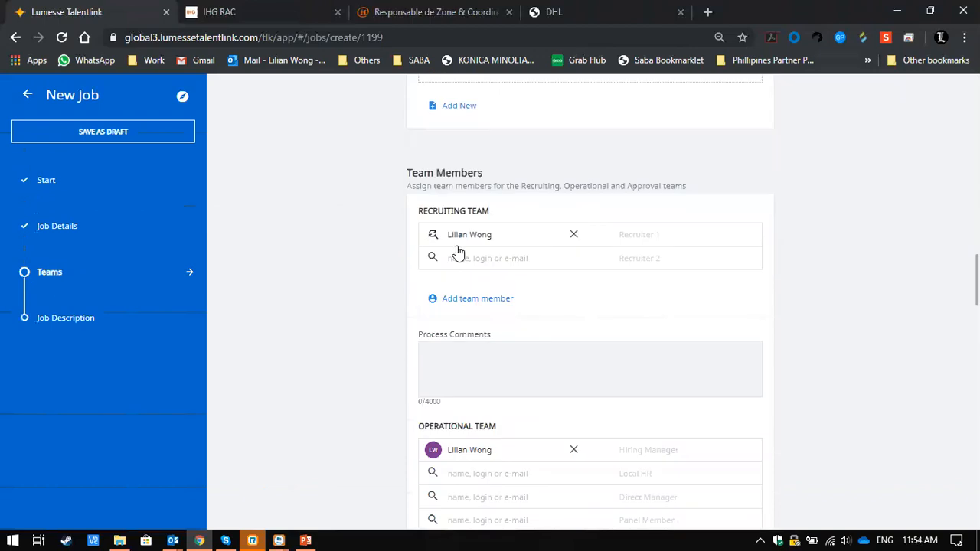
pyautogui.click(478, 300)
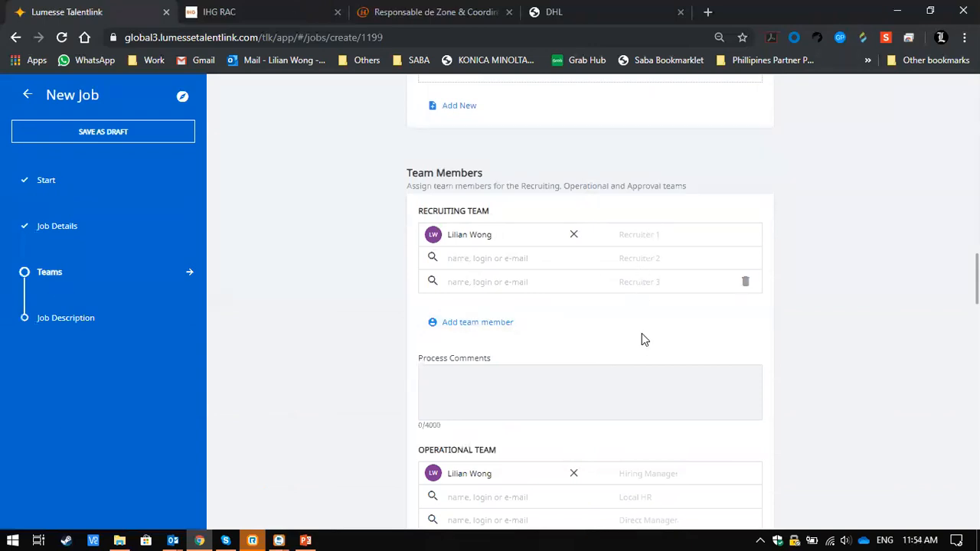
pyautogui.scroll(-1, 639, 357)
pyautogui.scroll(-1, 640, 357)
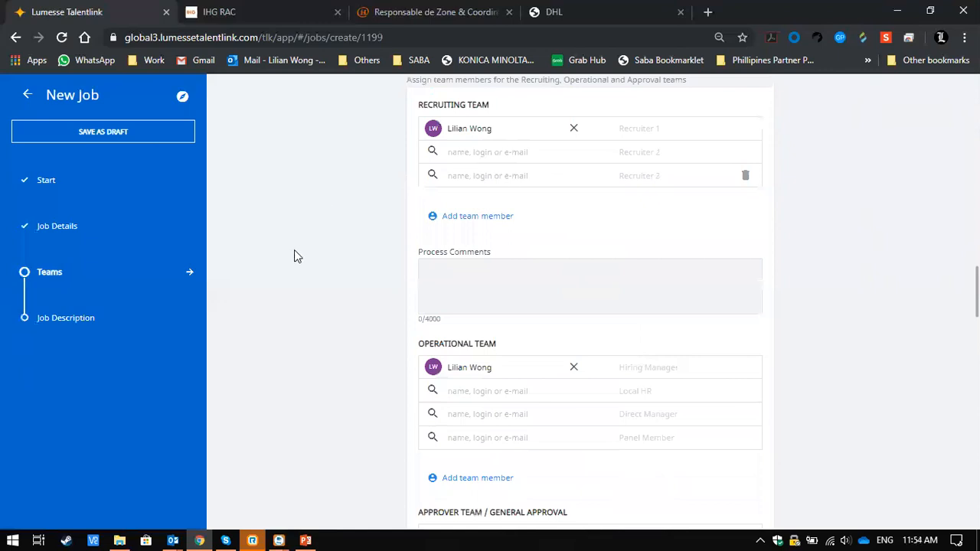
pyautogui.scroll(-2, 365, 272)
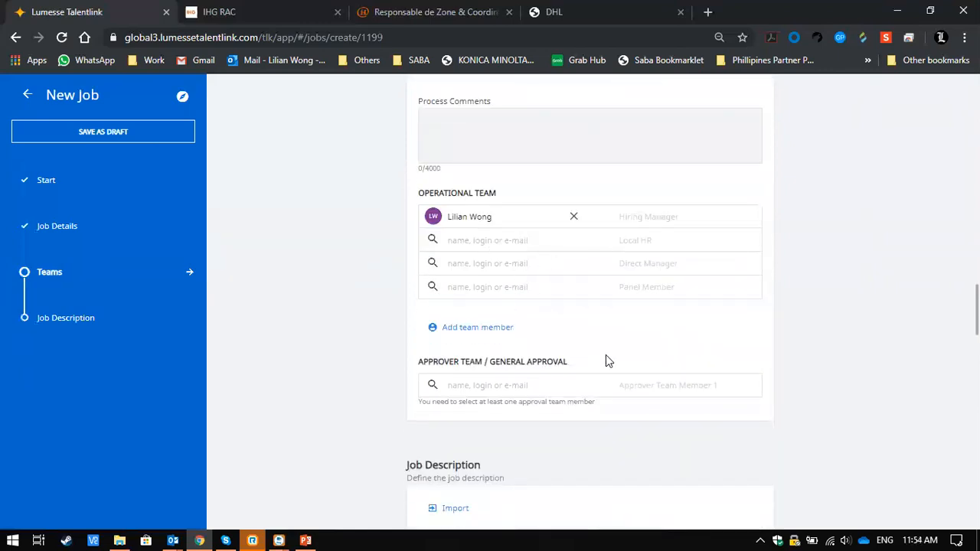
# - Enable HTML format for the job description, activate the About Us text for formatting, and revert to plain text
pyautogui.scroll(-4, 605, 355)
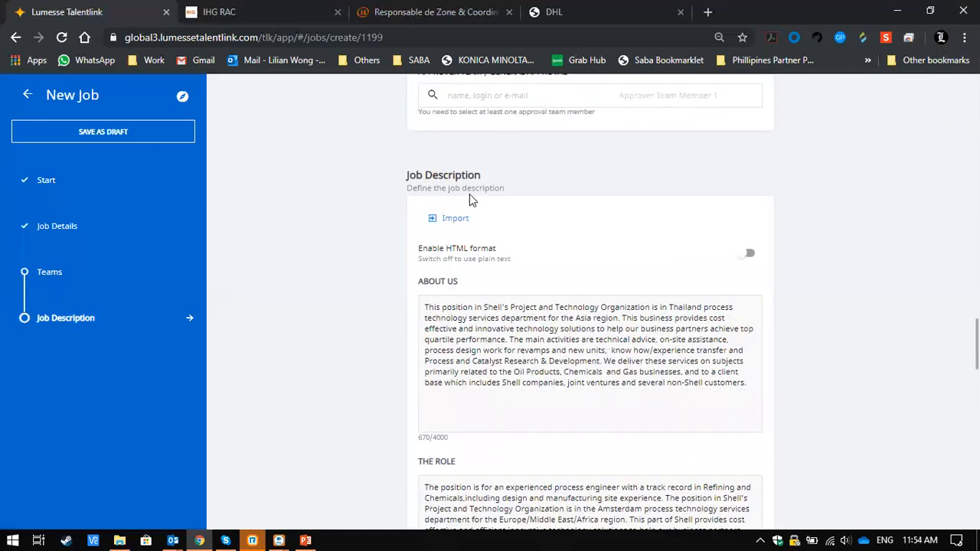
pyautogui.scroll(-1, 517, 350)
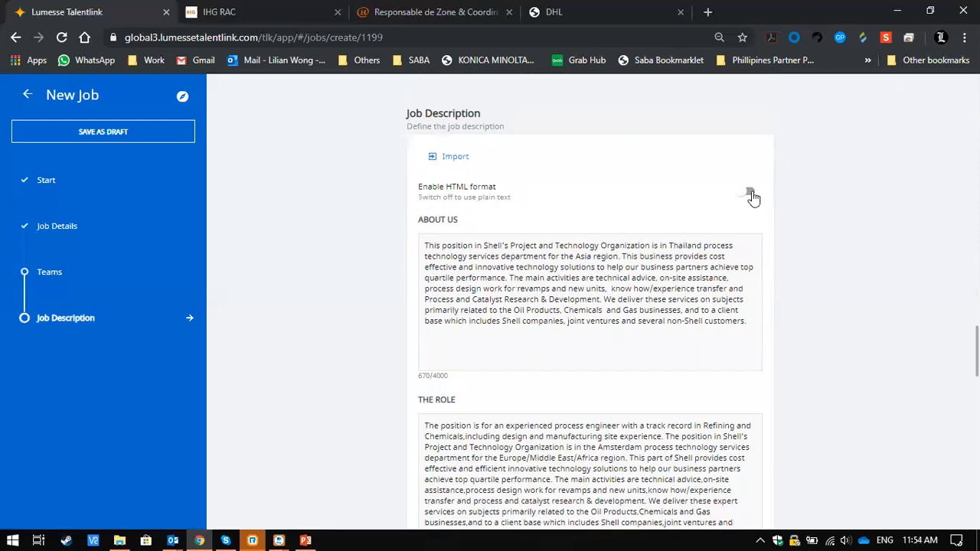
pyautogui.click(750, 192)
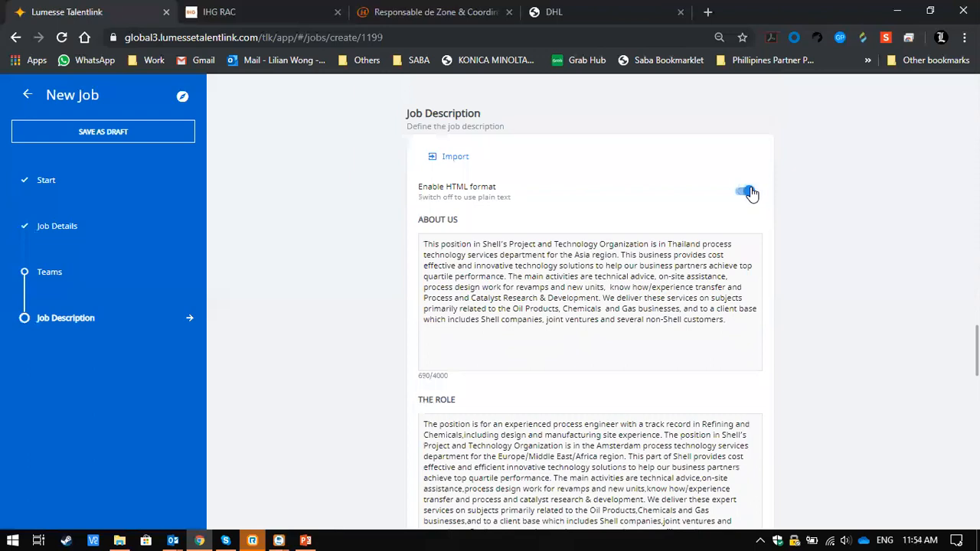
pyautogui.click(579, 323)
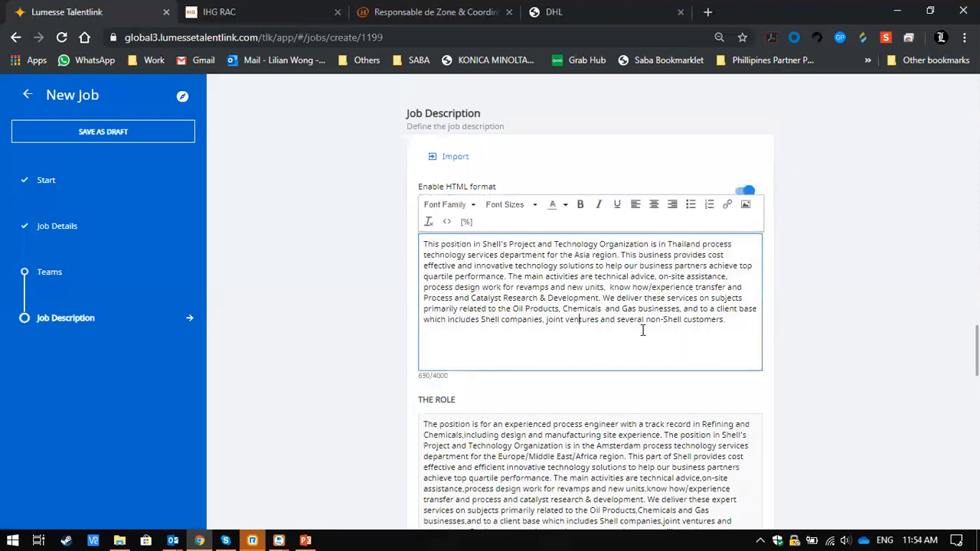
pyautogui.click(743, 193)
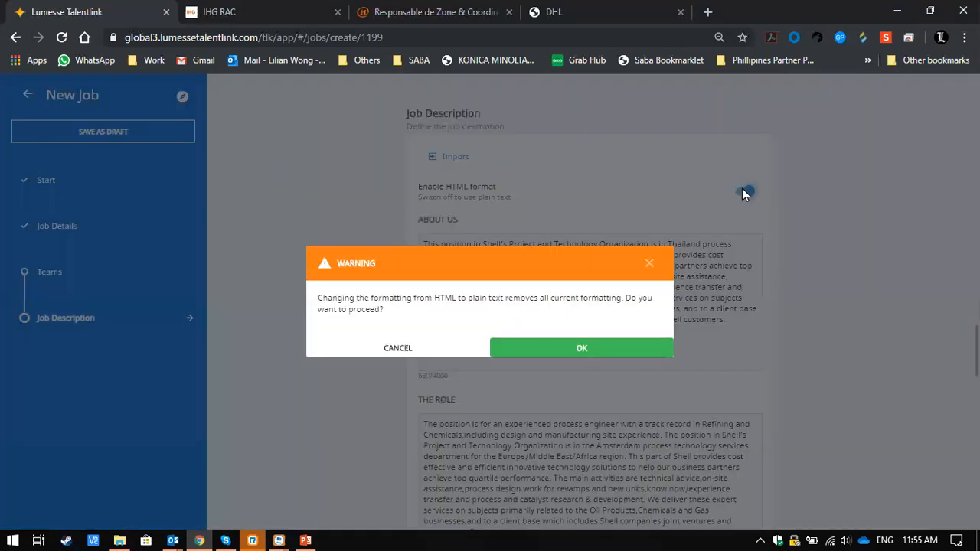
pyautogui.click(536, 350)
# - Look through the remaining job description sections and leave the new job form for the dashboard without creating the job
pyautogui.scroll(-10, 751, 376)
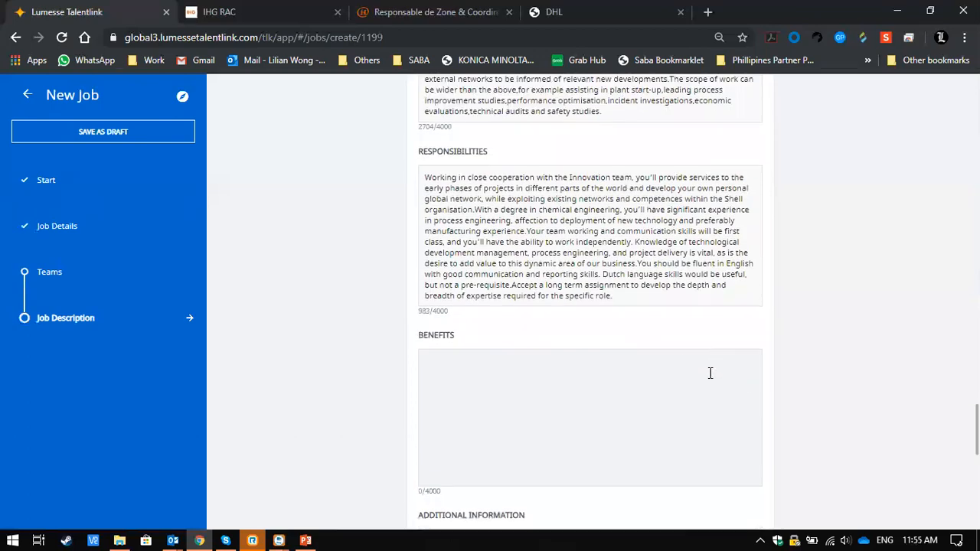
pyautogui.scroll(-8, 709, 373)
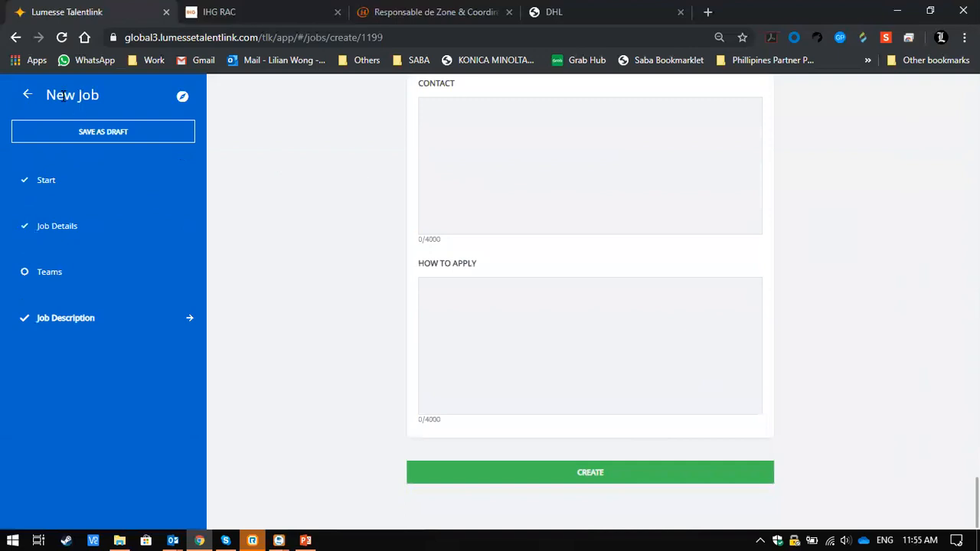
pyautogui.click(27, 94)
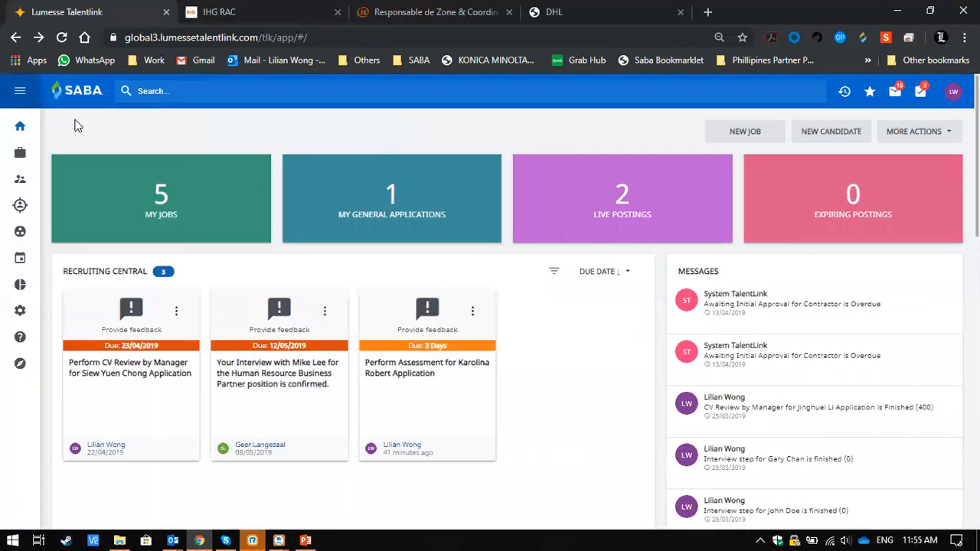
# - Open the list of own jobs and check its column settings, closing them without saving
pyautogui.click(237, 227)
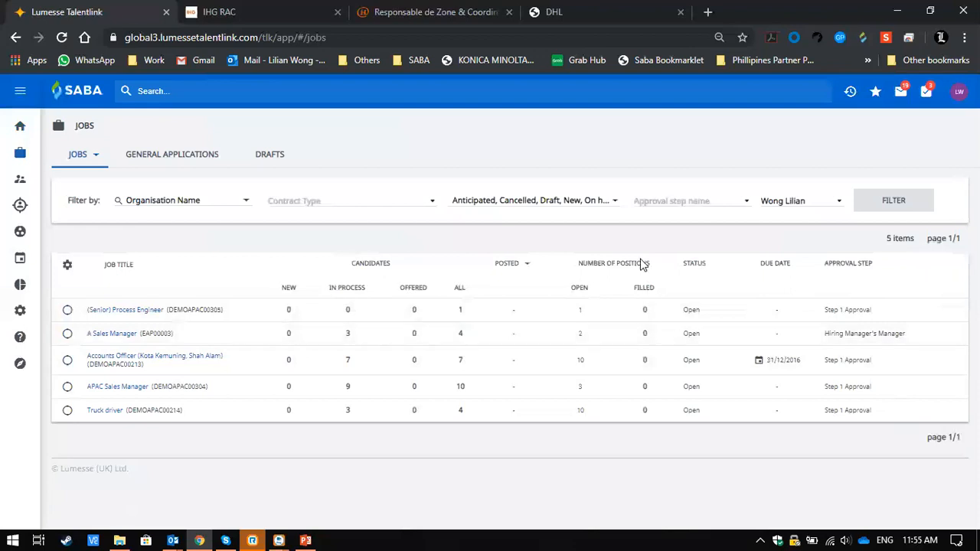
pyautogui.click(69, 271)
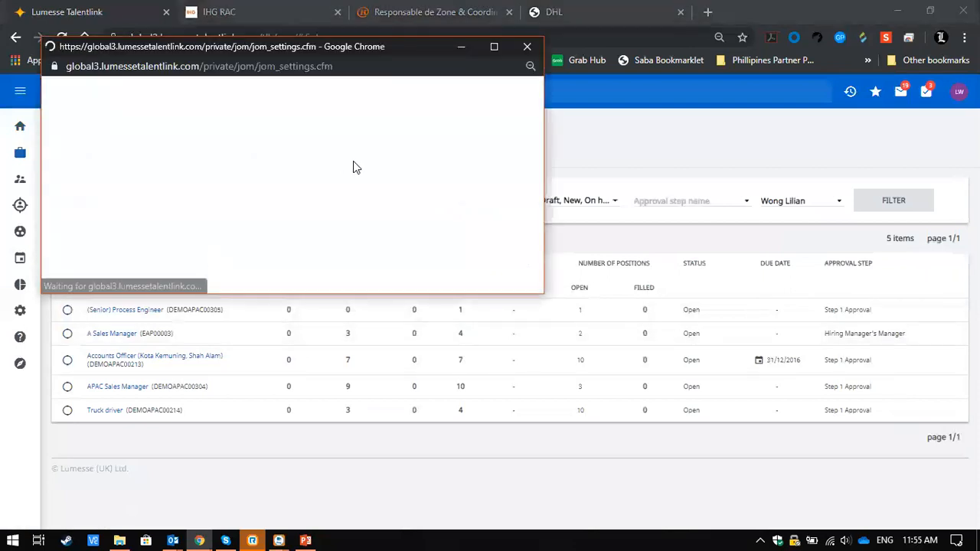
pyautogui.scroll(-2, 278, 207)
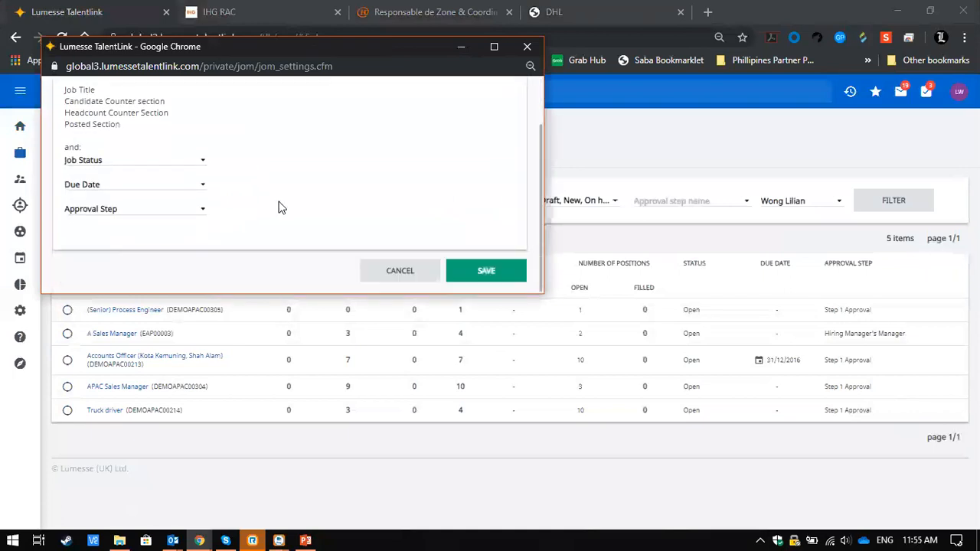
pyautogui.click(412, 270)
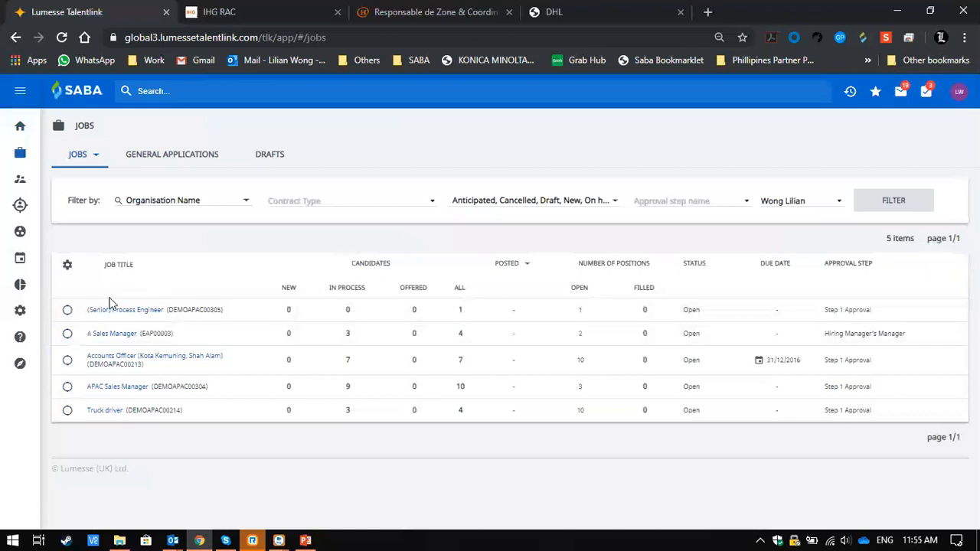
# - Open the APAC Sales Manager job and look over its administrative data, recruiting, operational and approver teams, and selection process
pyautogui.click(111, 389)
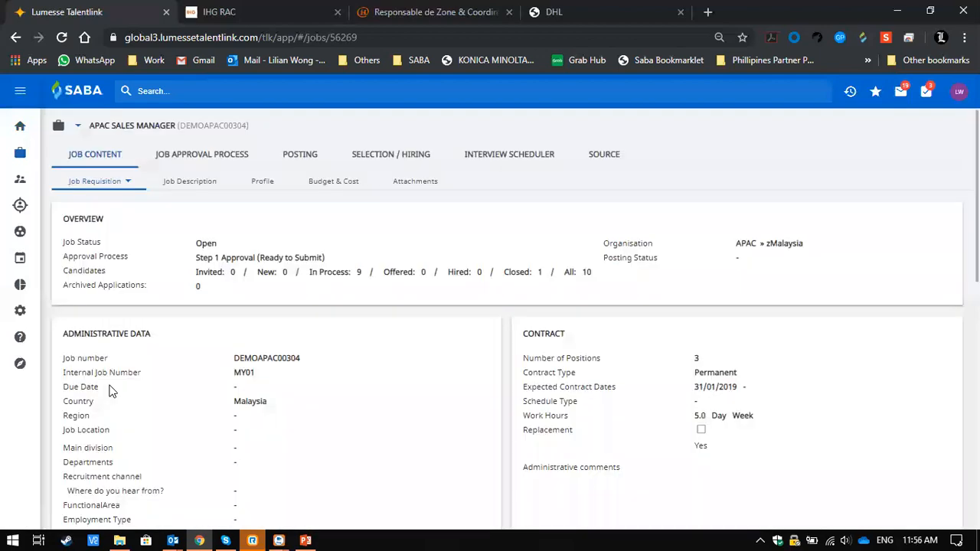
pyautogui.scroll(-4, 304, 269)
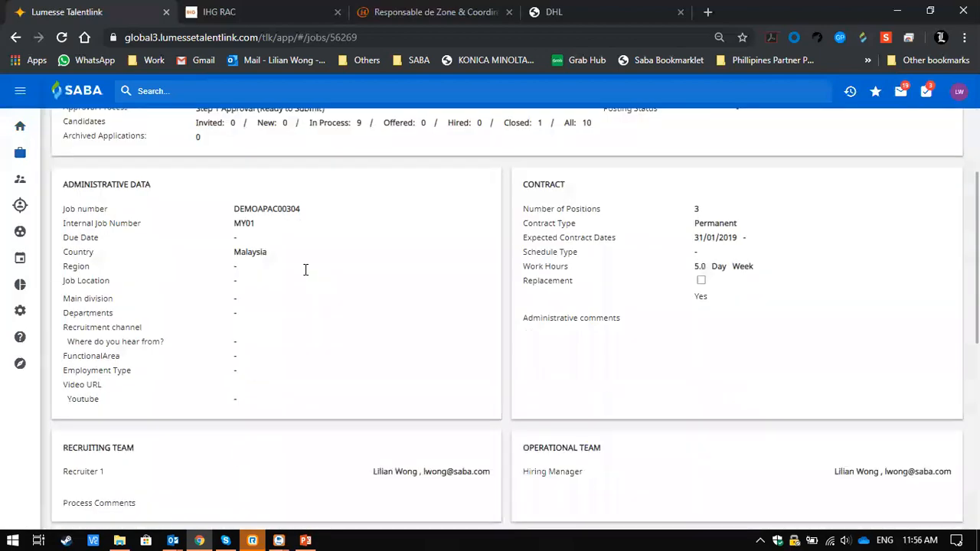
pyautogui.scroll(-3, 305, 269)
pyautogui.scroll(4, 306, 273)
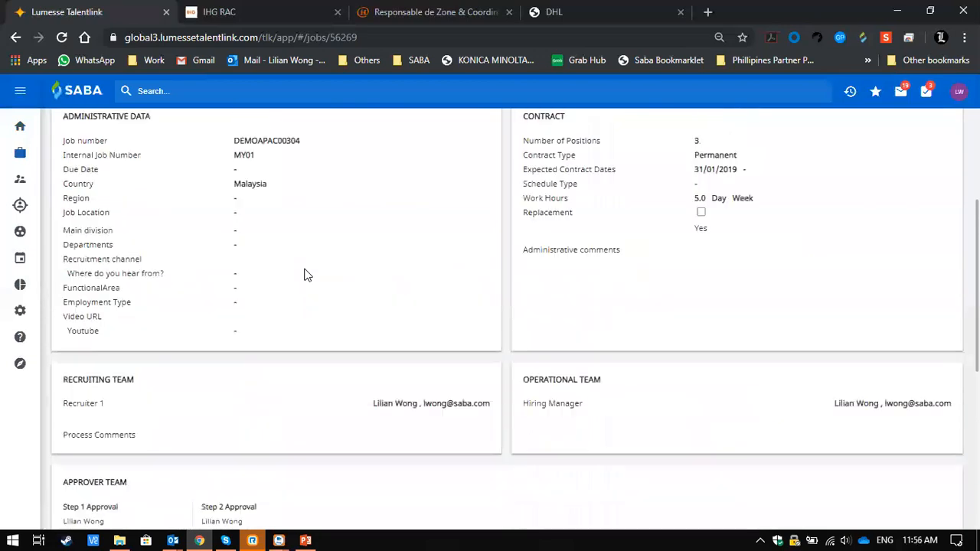
pyautogui.scroll(2, 305, 275)
pyautogui.scroll(-4, 305, 275)
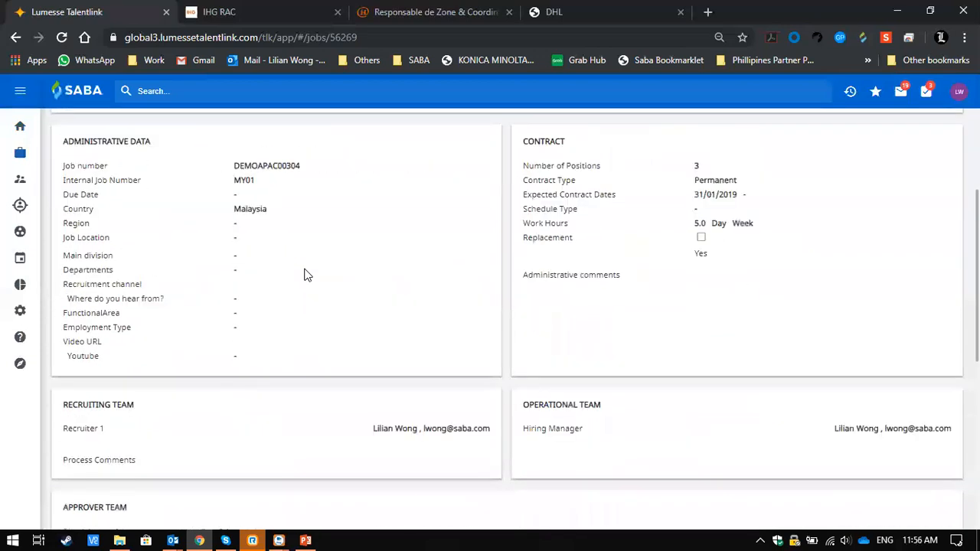
pyautogui.scroll(-1, 325, 182)
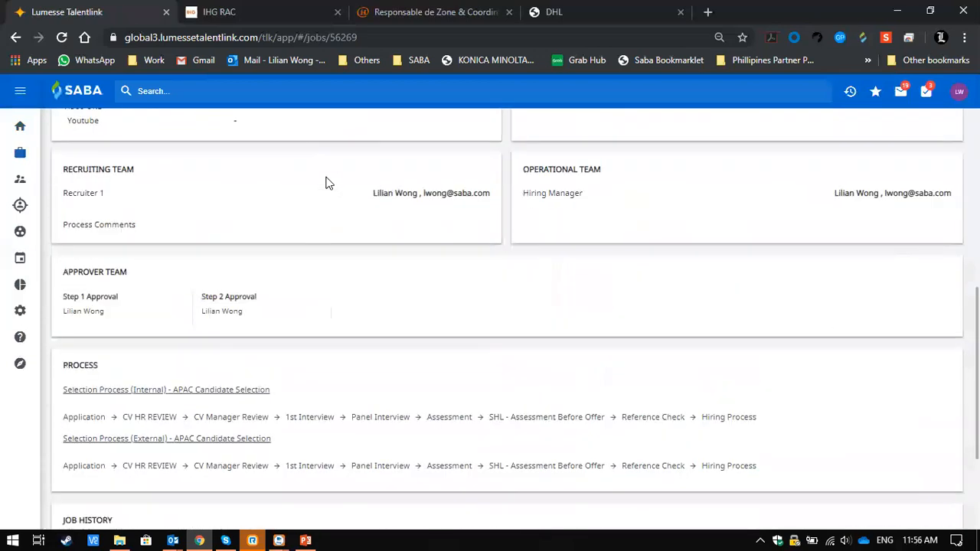
pyautogui.scroll(8, 325, 182)
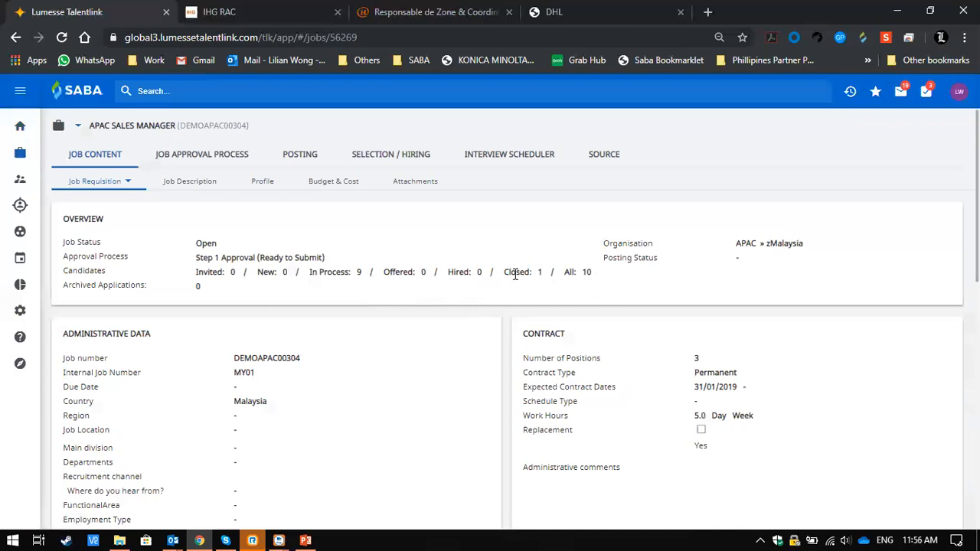
# - Examine the job's contract details, the internal and external candidate selection stages and the job history, returning to the overview
pyautogui.scroll(-2, 352, 355)
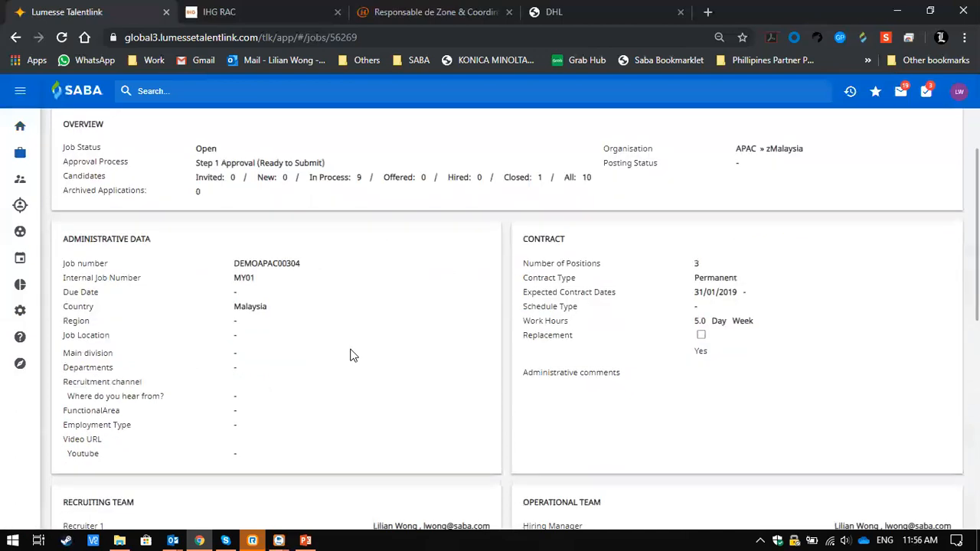
pyautogui.scroll(-1, 352, 355)
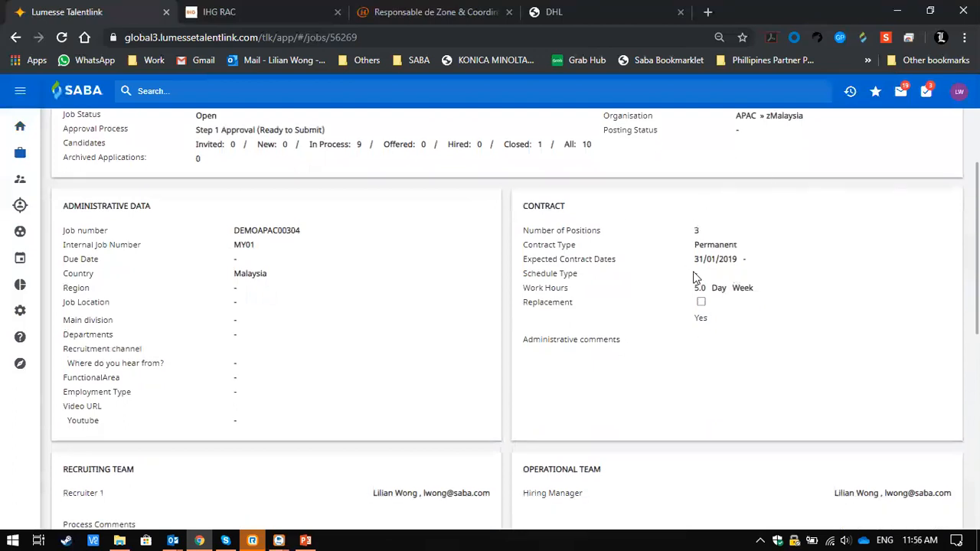
pyautogui.scroll(-3, 245, 438)
pyautogui.scroll(-2, 245, 437)
pyautogui.scroll(-2, 245, 438)
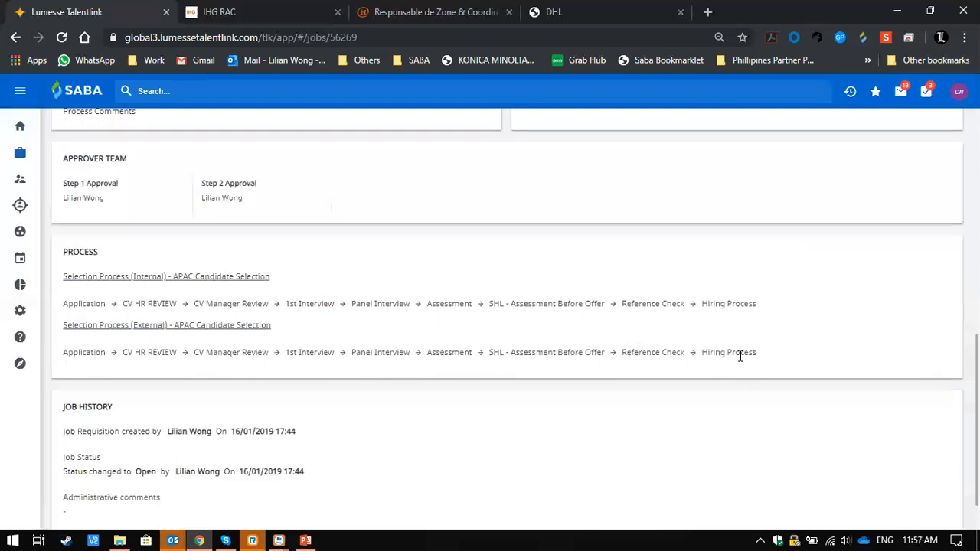
pyautogui.scroll(-1, 739, 356)
pyautogui.scroll(10, 739, 356)
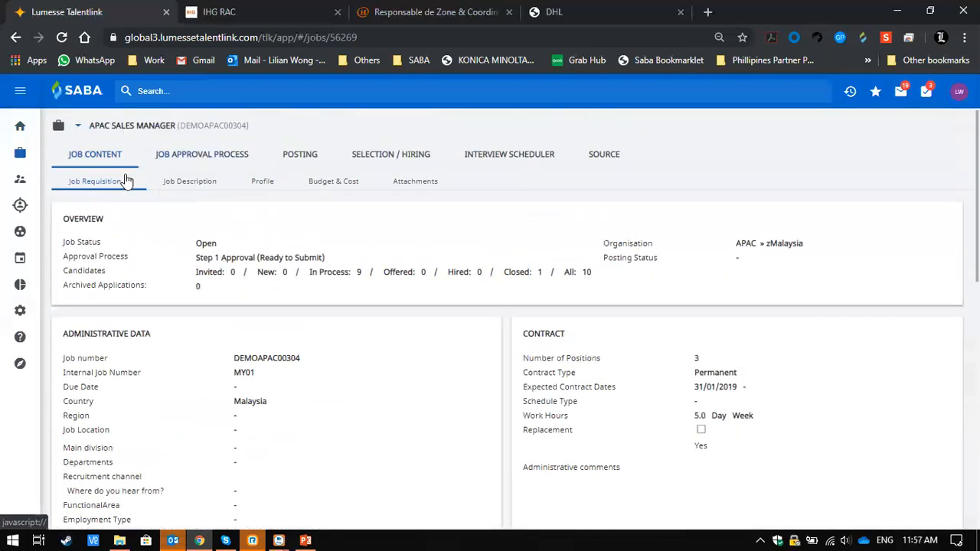
# - Read through the APAC Sales Manager job description, including the company introduction and role duties
pyautogui.click(190, 189)
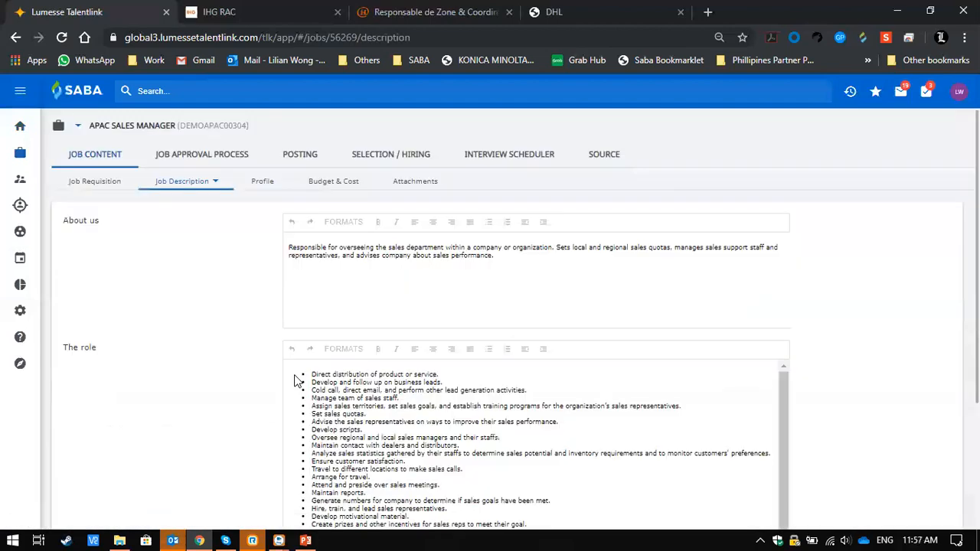
pyautogui.scroll(-1, 466, 413)
pyautogui.scroll(1, 465, 414)
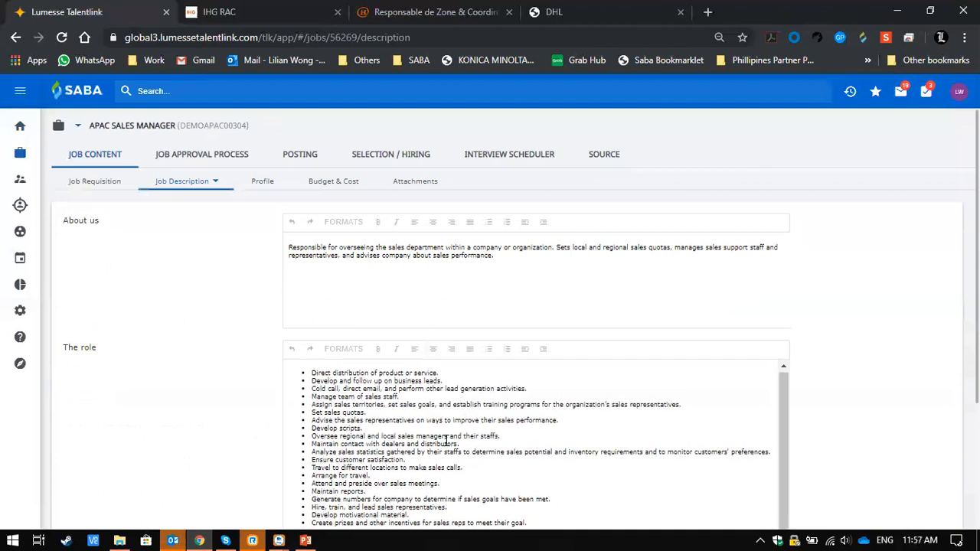
# - Open the job's posting records and check the actions available for its advertisement without choosing one
pyautogui.click(310, 156)
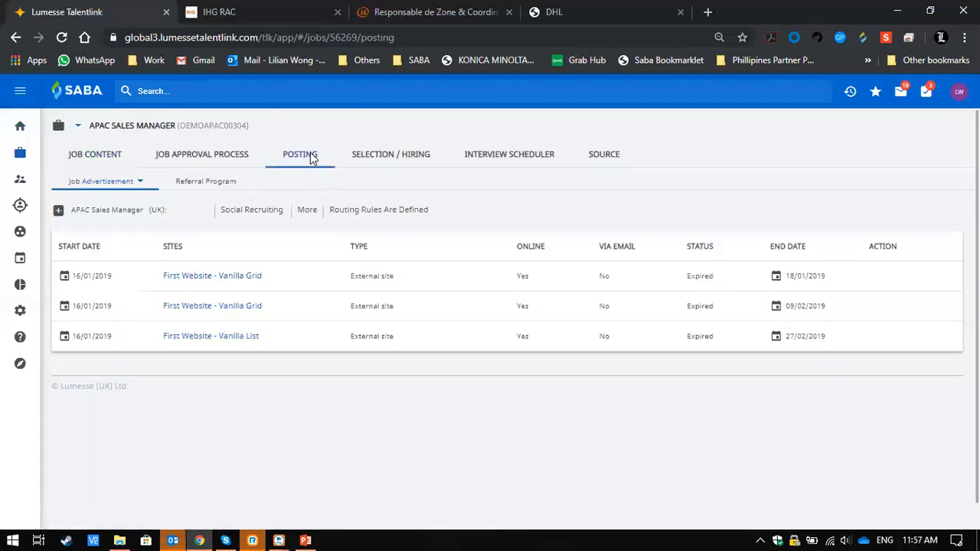
pyautogui.click(58, 210)
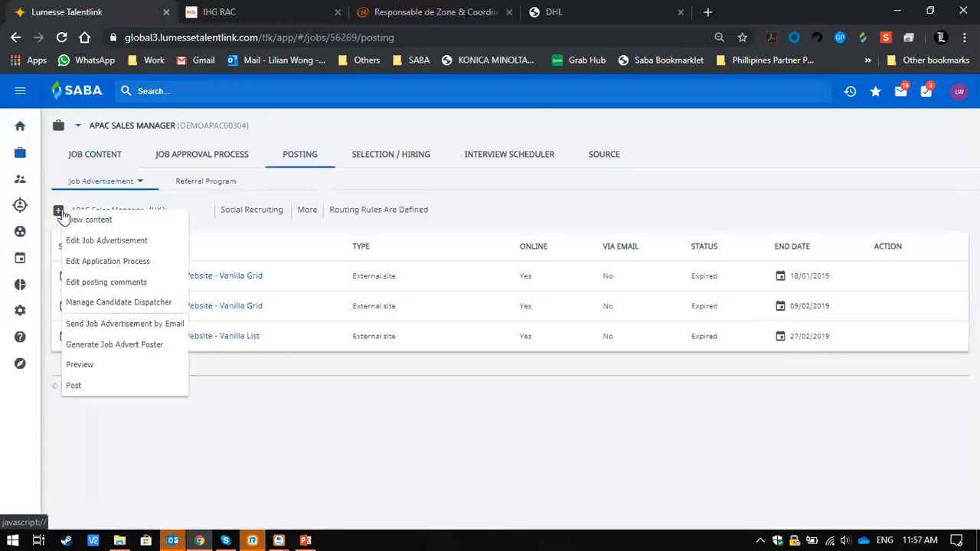
pyautogui.click(312, 390)
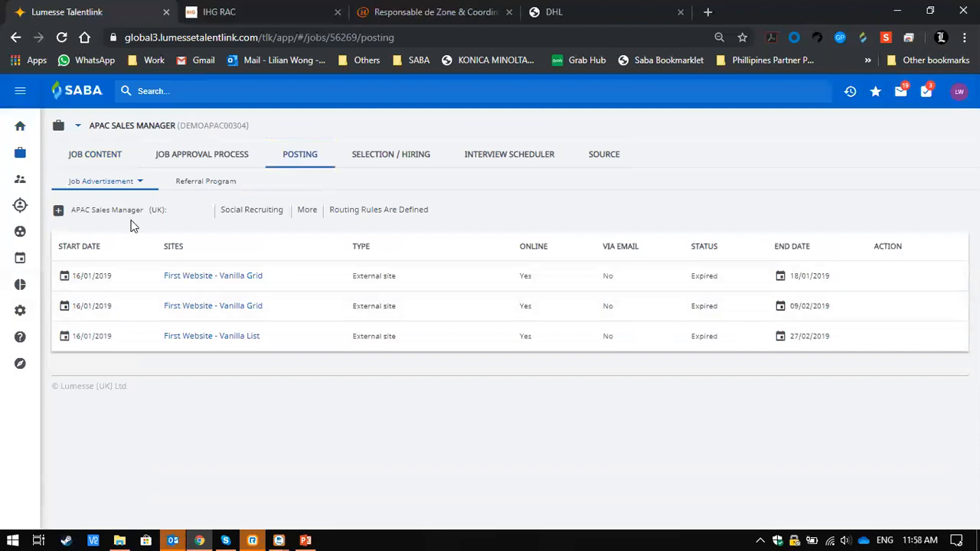
# - Start posting the job advertisement and look through the distribution, agency, external, internal and job board sites
pyautogui.click(60, 212)
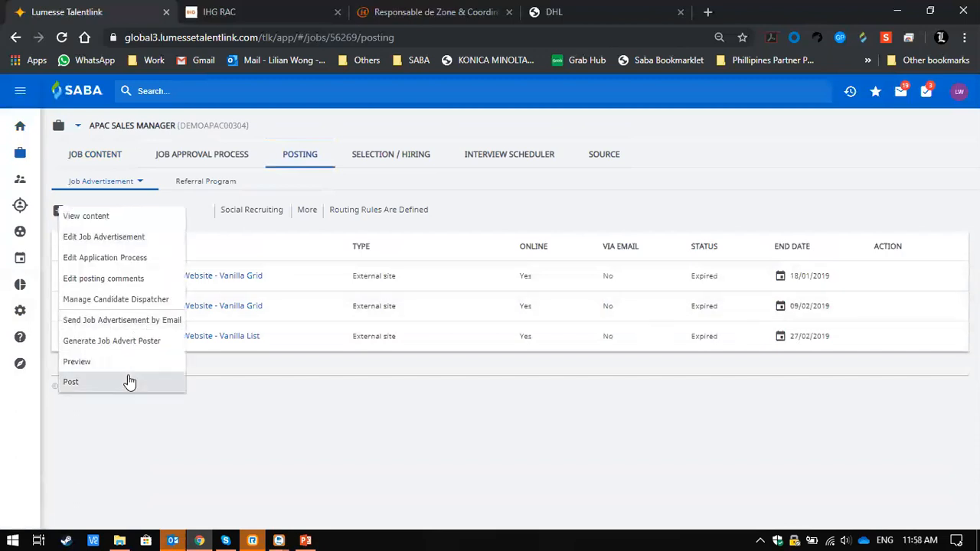
pyautogui.click(127, 380)
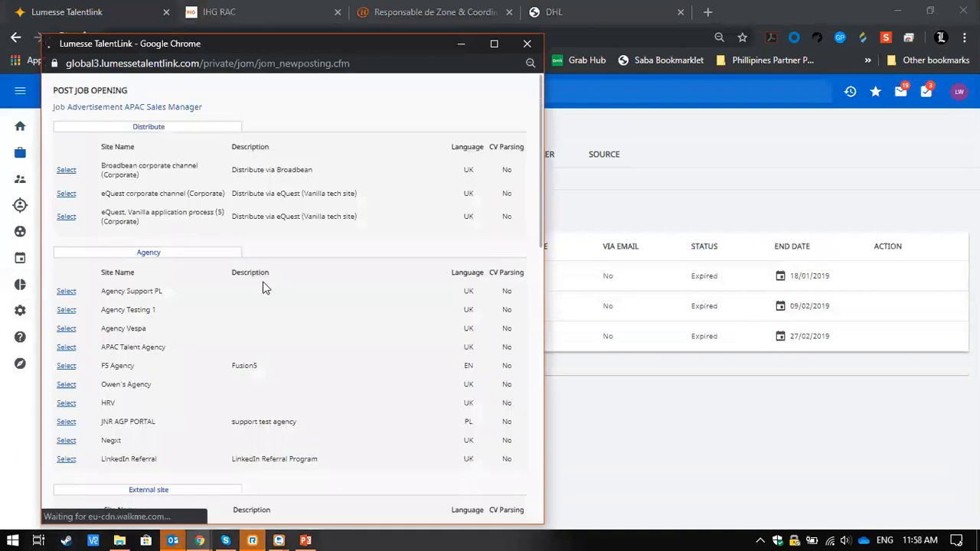
pyautogui.scroll(-1, 261, 288)
pyautogui.scroll(-3, 262, 288)
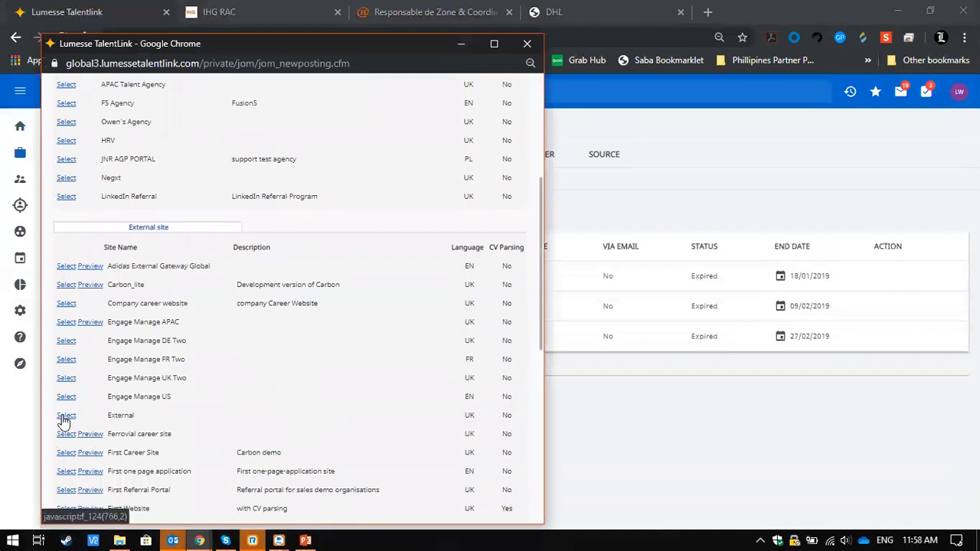
pyautogui.scroll(-4, 327, 442)
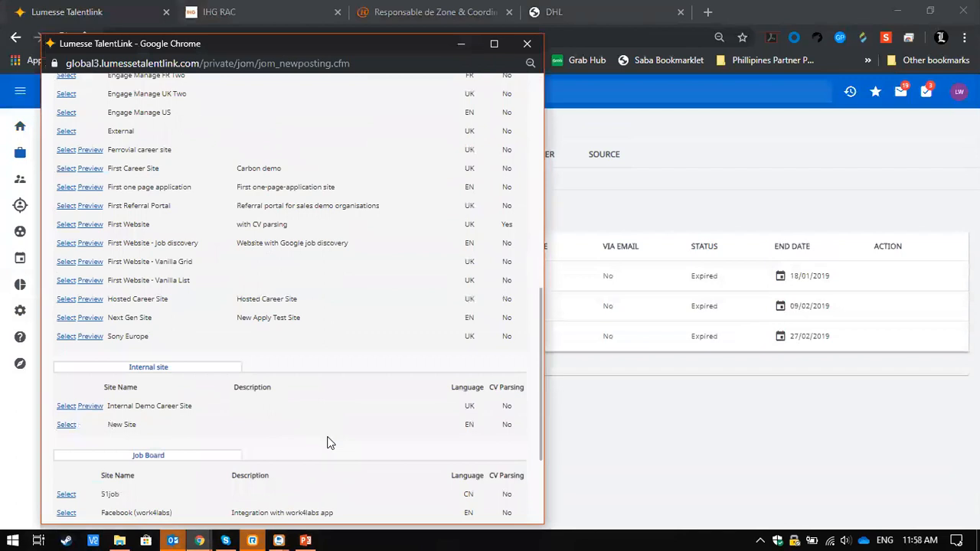
pyautogui.scroll(-3, 326, 442)
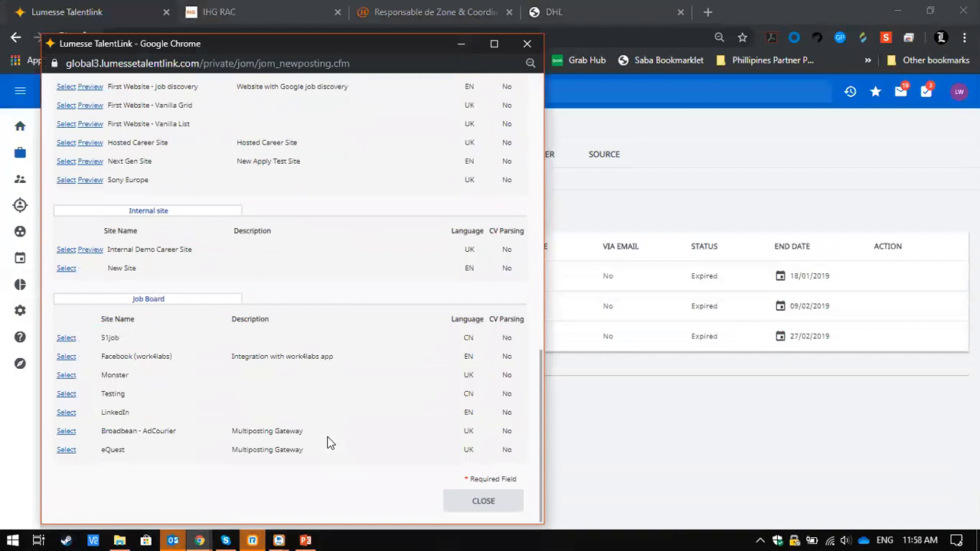
pyautogui.scroll(8, 327, 442)
pyautogui.scroll(3, 327, 443)
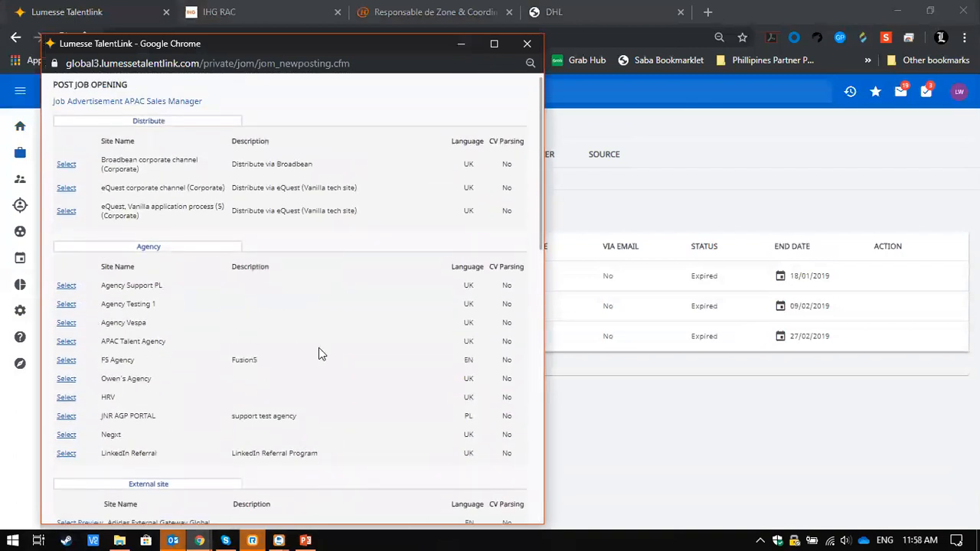
pyautogui.scroll(-1, 319, 349)
pyautogui.scroll(2, 320, 349)
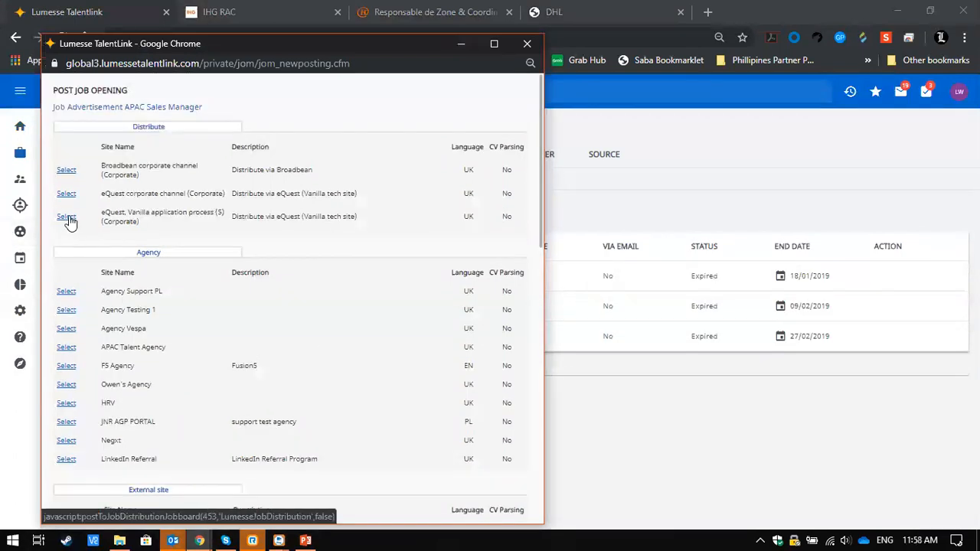
# - Choose the eQuest Vanilla application process distribution channel and save the posting with its default dates
pyautogui.click(66, 217)
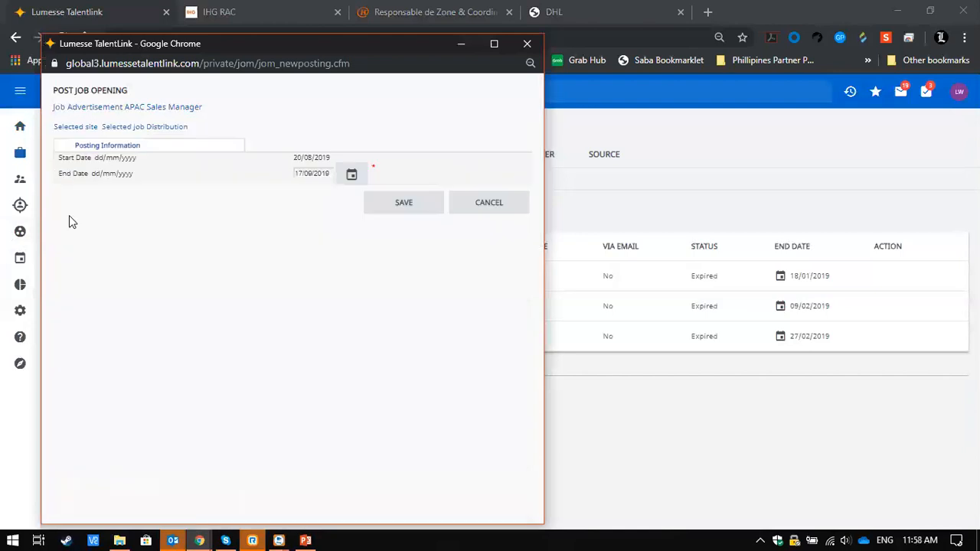
pyautogui.click(404, 204)
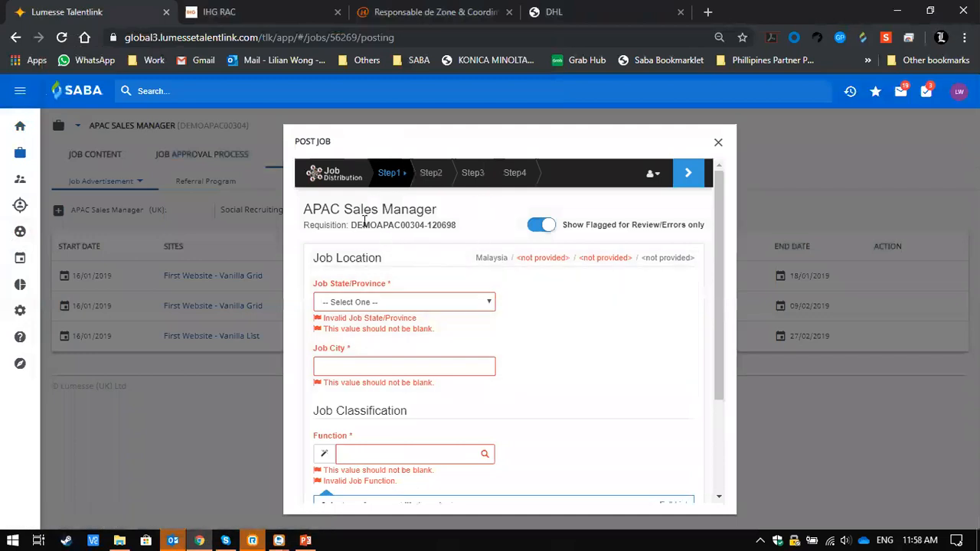
# - Set the job location to the state of Selangor and the city of Shah Alam
pyautogui.click(466, 300)
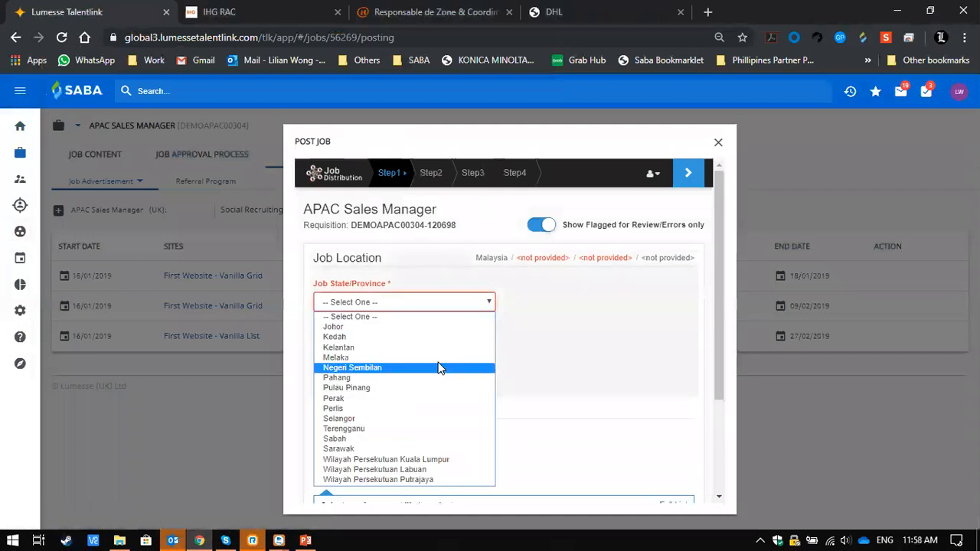
pyautogui.click(433, 418)
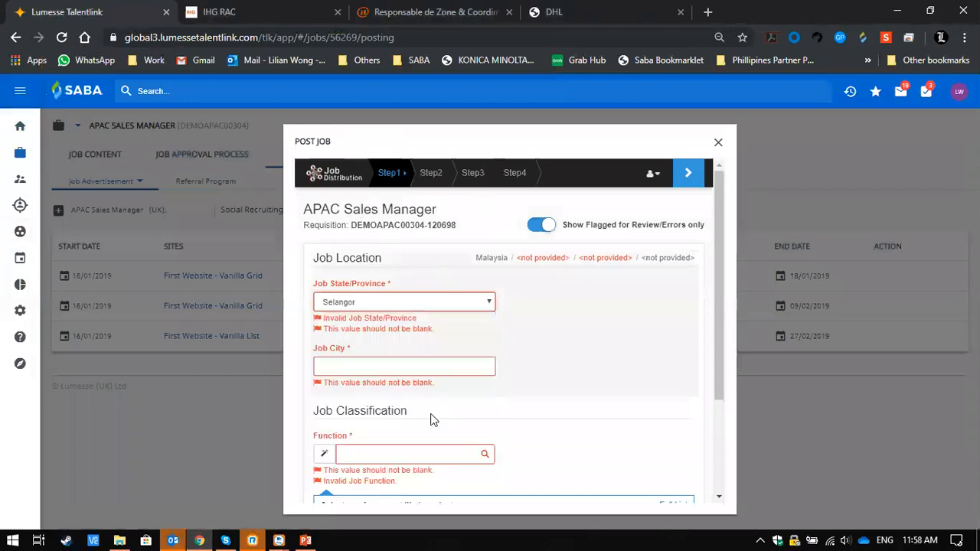
pyautogui.click(581, 340)
pyautogui.scroll(-1, 581, 340)
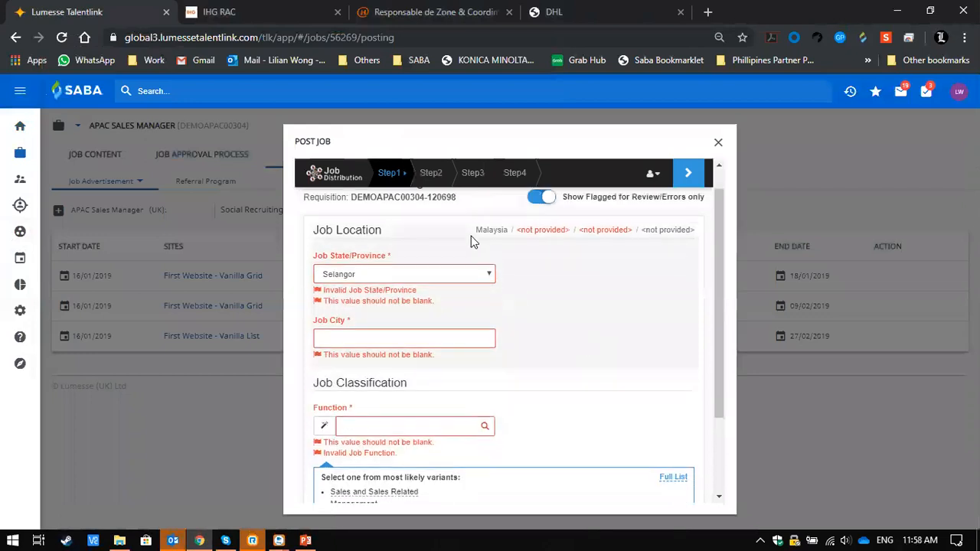
pyautogui.click(408, 335)
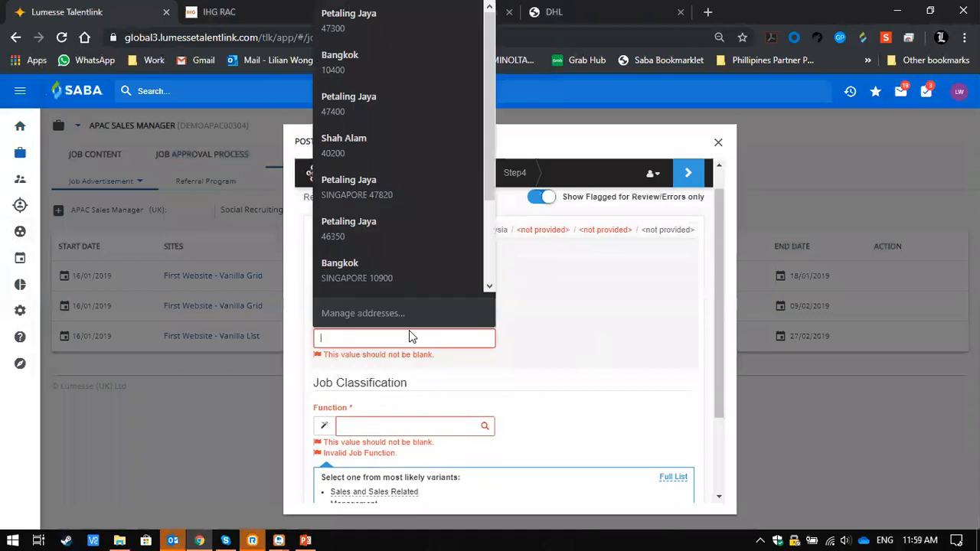
pyautogui.click(382, 154)
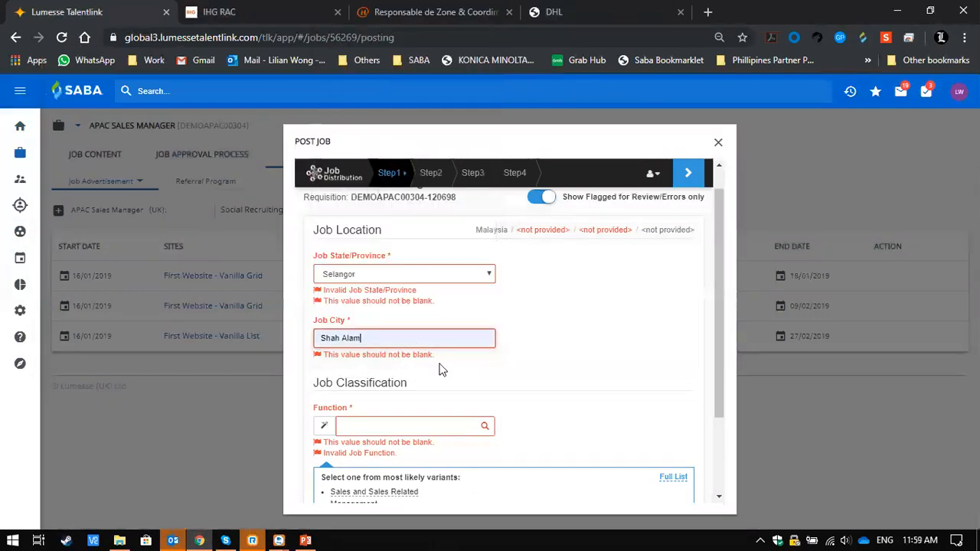
# - Classify the job with the function Sales and Sales Related and the type Contract, and submit the job details
pyautogui.click(437, 433)
pyautogui.scroll(-1, 436, 433)
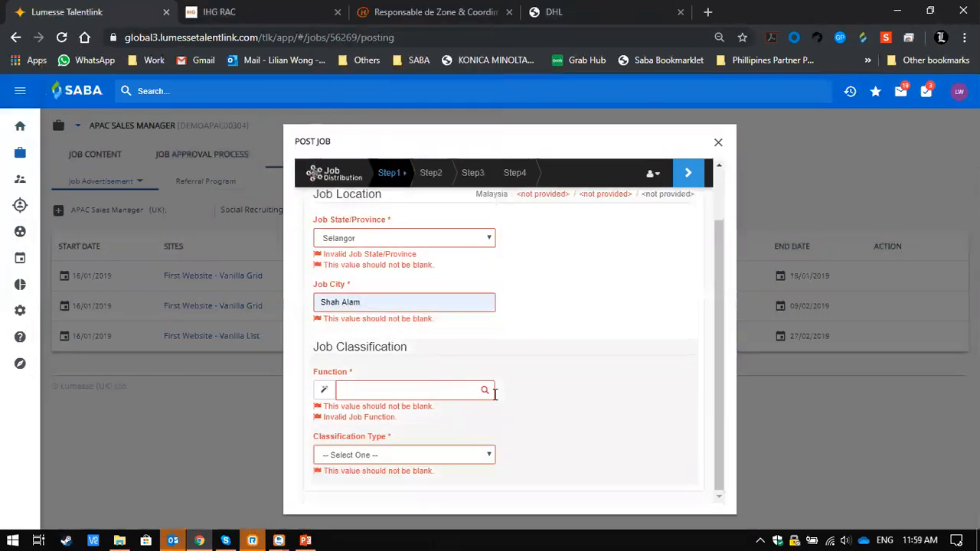
pyautogui.click(462, 388)
pyautogui.click(462, 394)
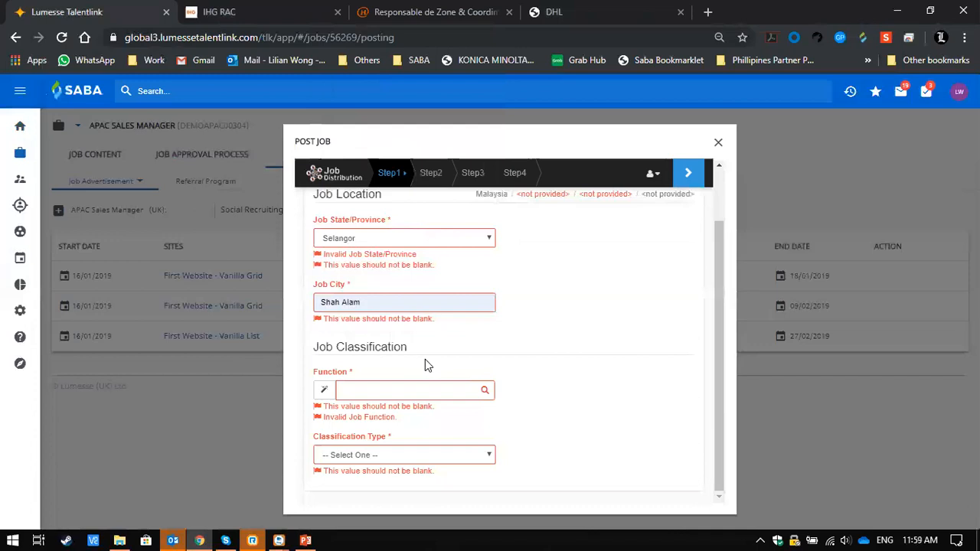
pyautogui.click(402, 388)
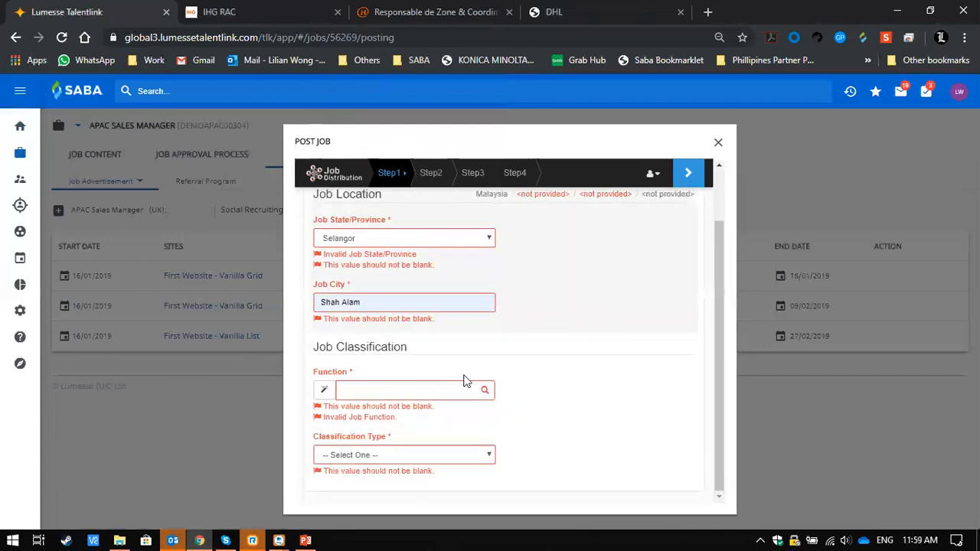
pyautogui.click(484, 390)
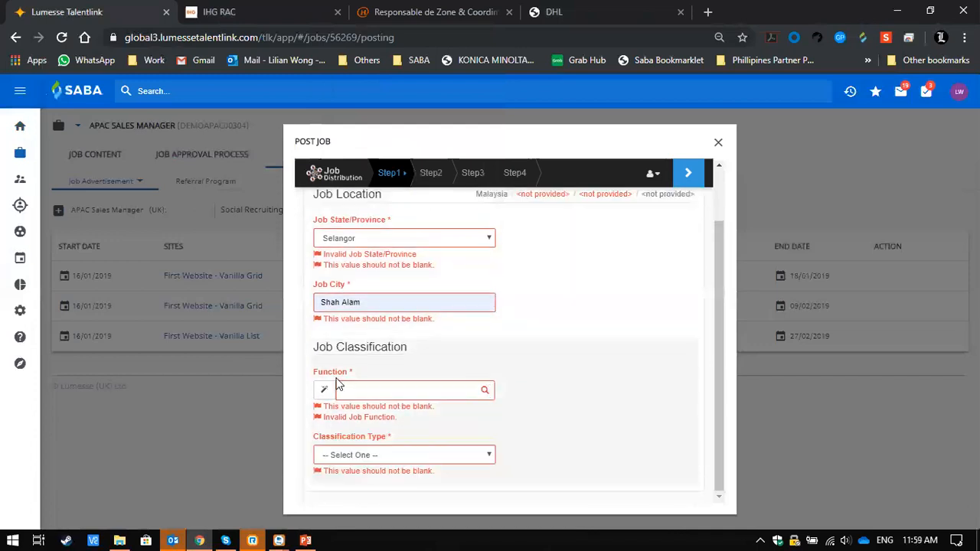
pyautogui.click(324, 389)
pyautogui.click(334, 382)
pyautogui.click(360, 455)
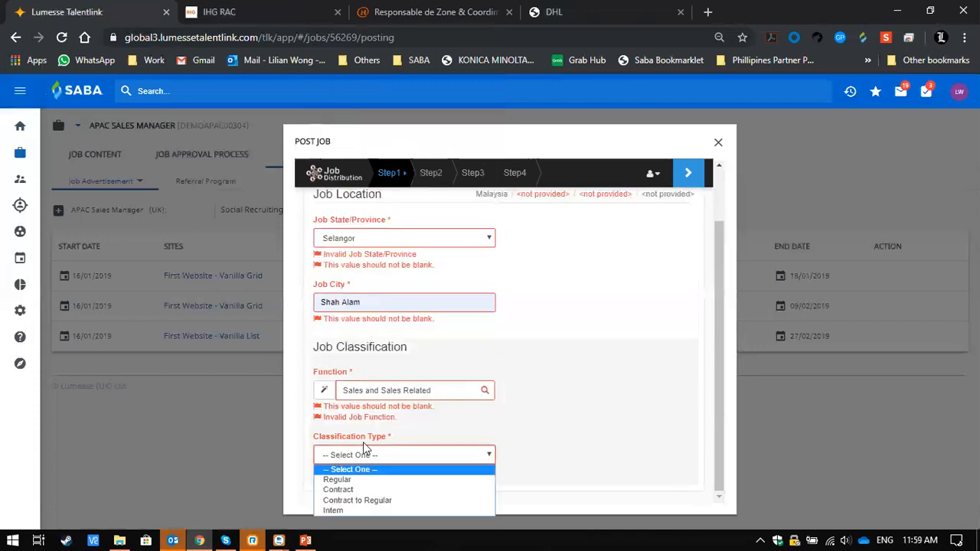
pyautogui.click(360, 490)
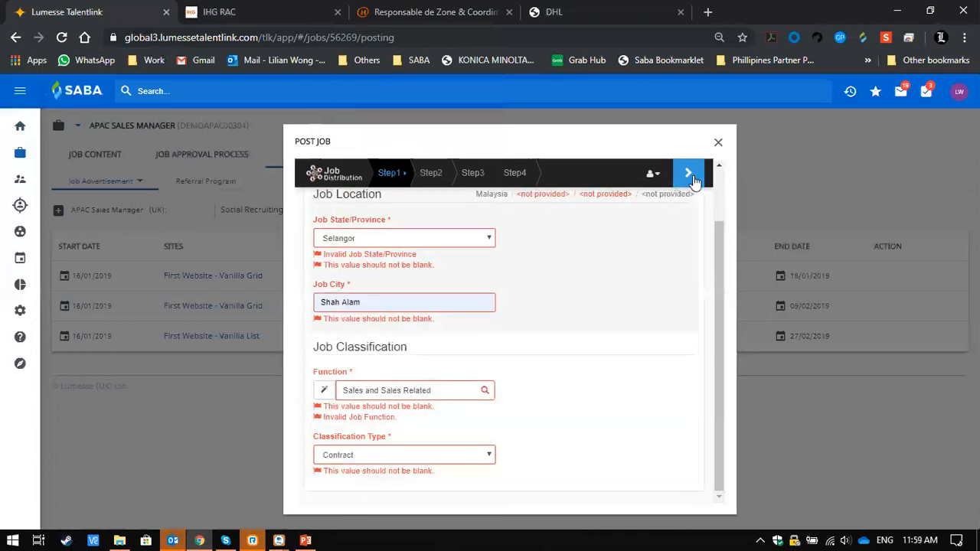
pyautogui.click(690, 182)
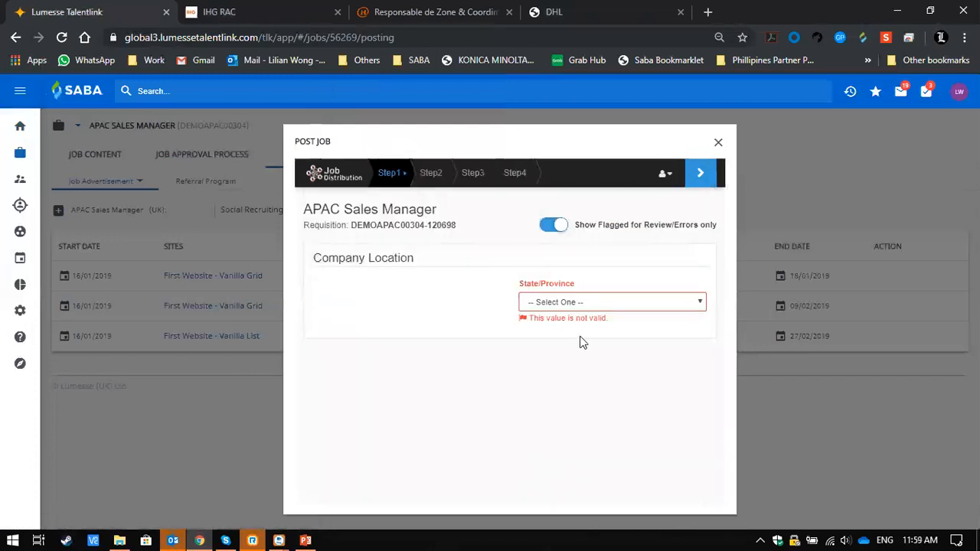
# - Set the company location's state to Negeri Sembilan and continue to the job board selection
pyautogui.click(610, 308)
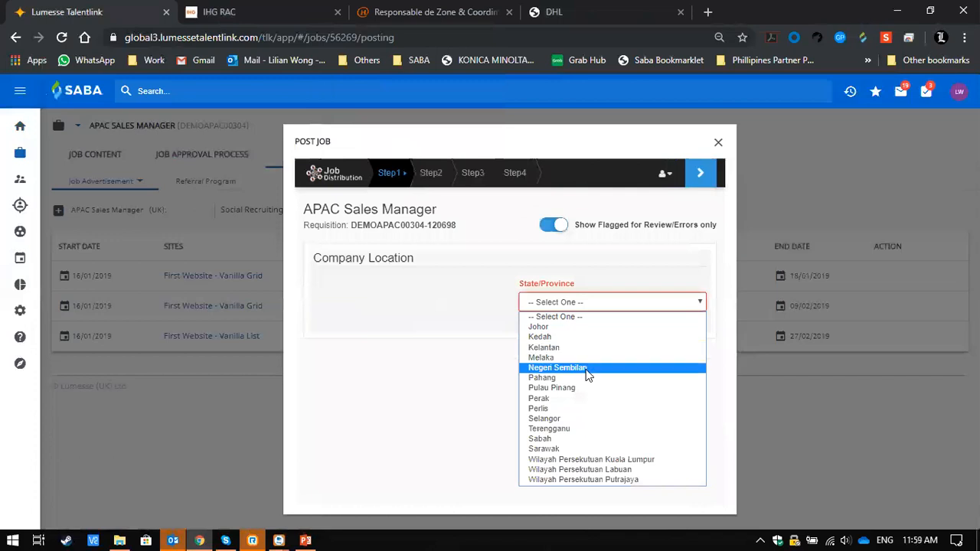
pyautogui.click(586, 372)
pyautogui.click(702, 172)
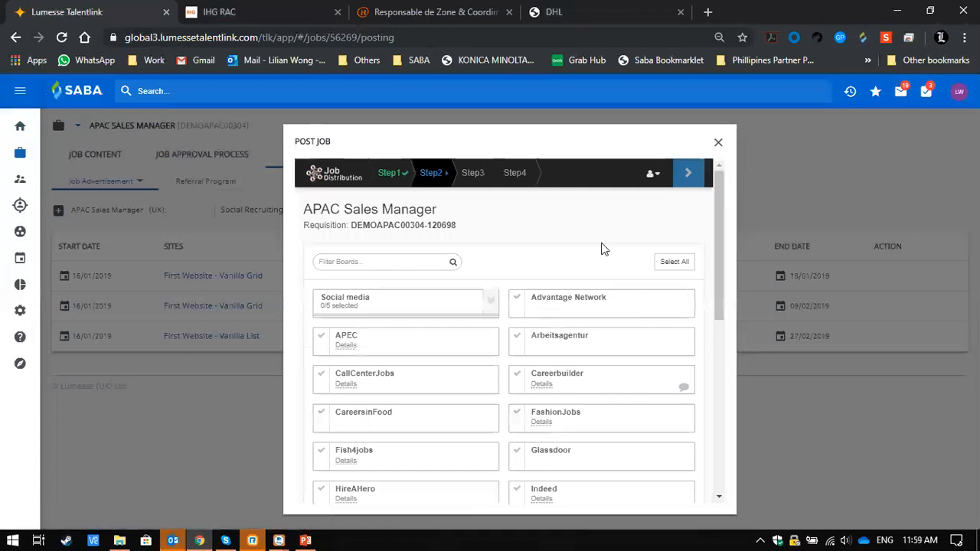
# - Look through the available job boards and their recommendation ratings, and check Glassdoor's board details
pyautogui.scroll(-1, 601, 247)
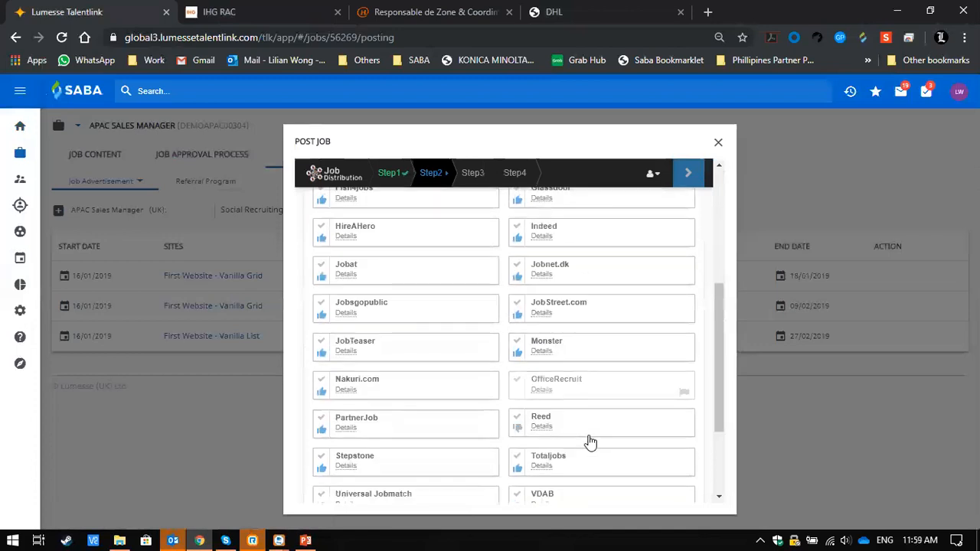
pyautogui.scroll(-3, 590, 442)
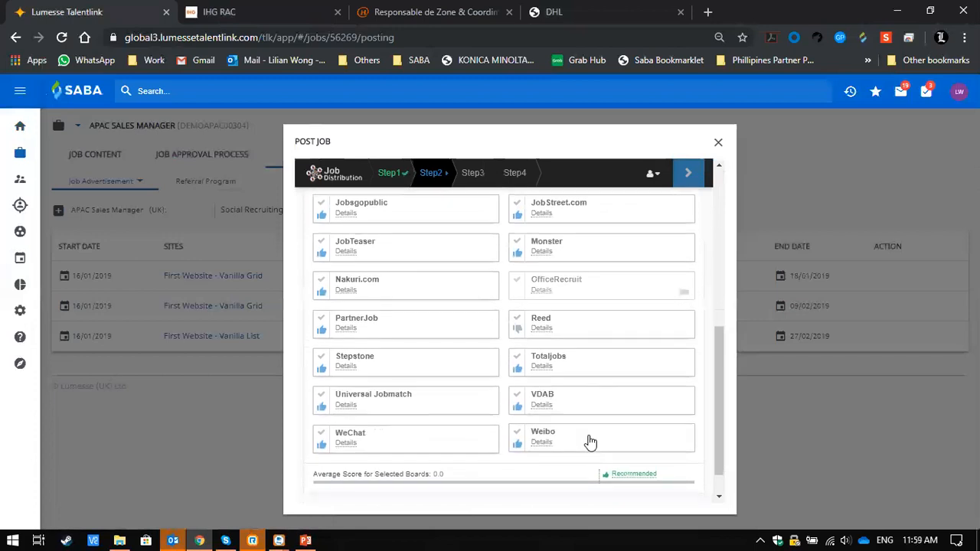
pyautogui.scroll(2, 590, 442)
pyautogui.scroll(3, 590, 442)
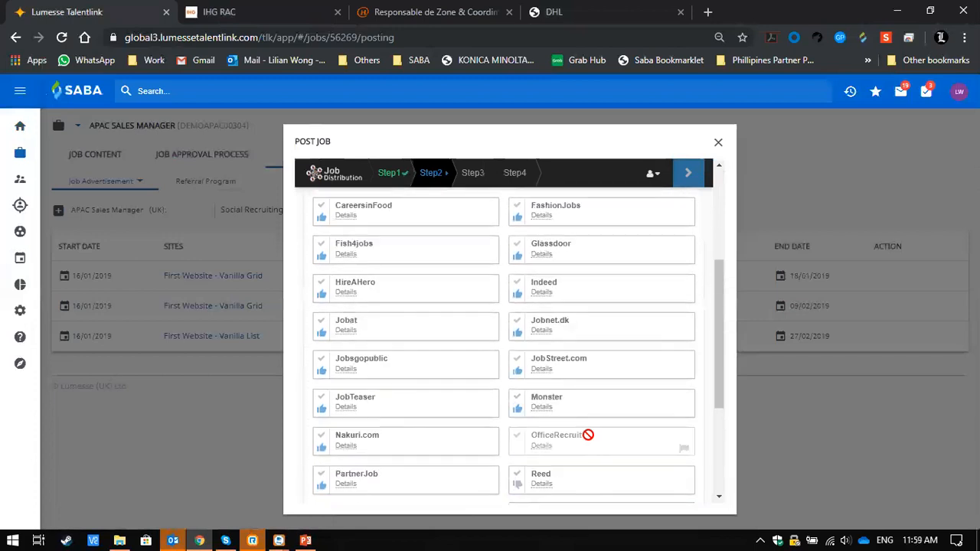
pyautogui.scroll(3, 590, 442)
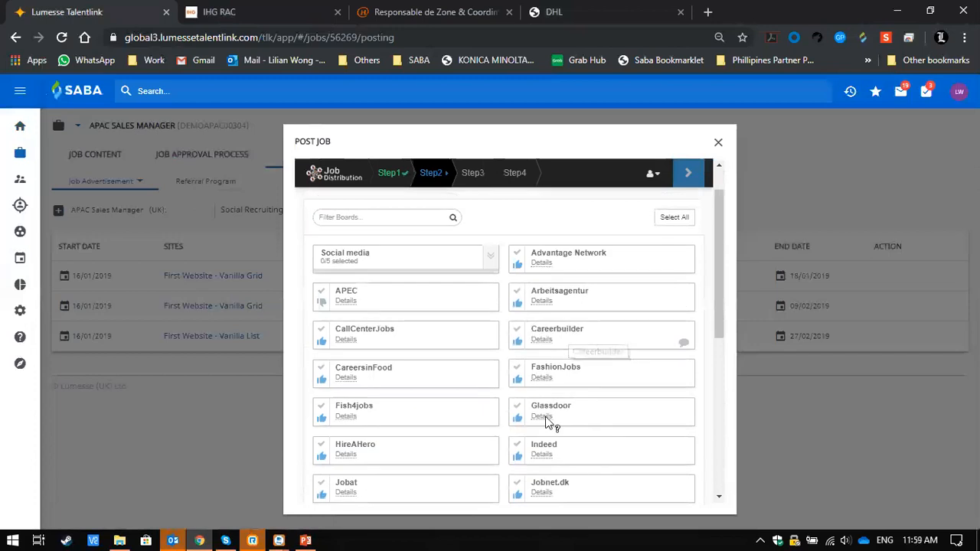
pyautogui.moveTo(549, 421)
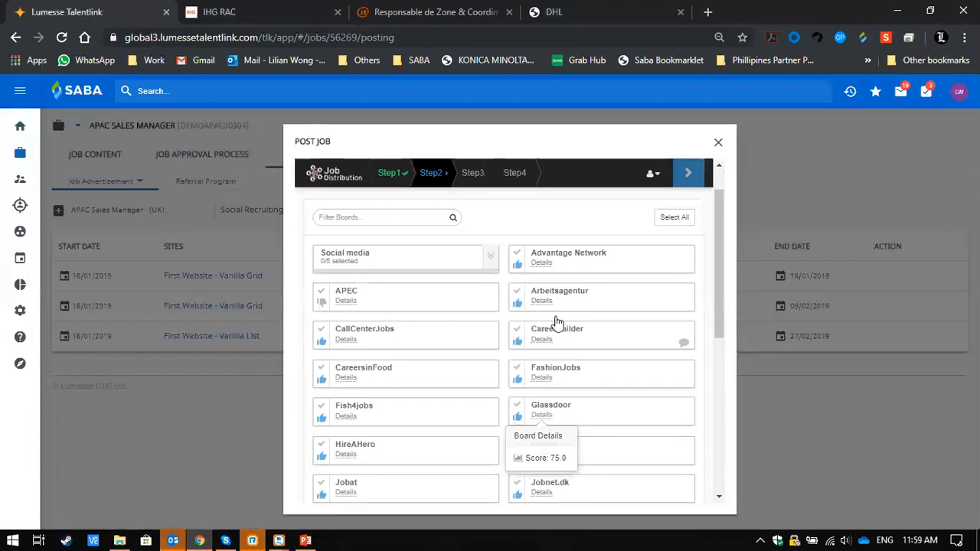
pyautogui.scroll(-2, 595, 404)
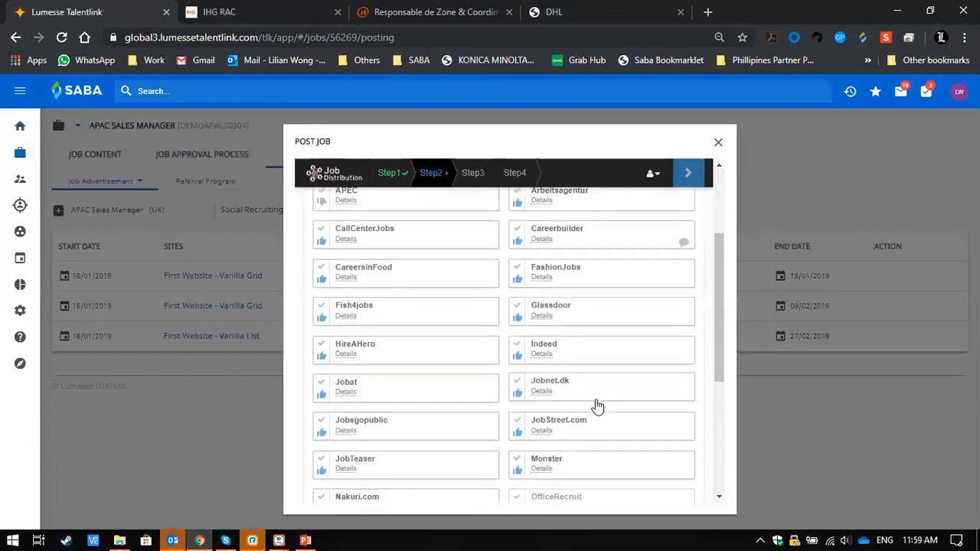
pyautogui.scroll(-4, 597, 405)
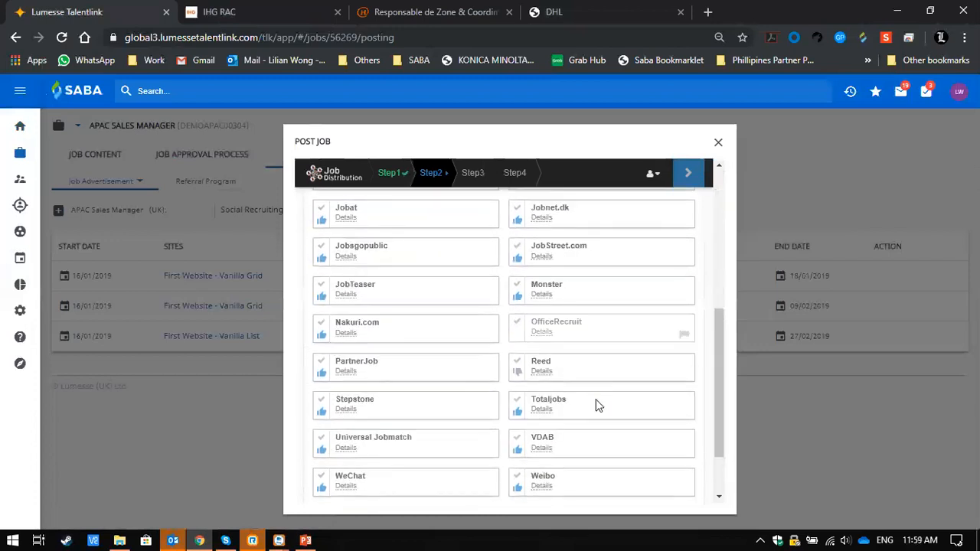
# - Expand the social media group of job boards and select Facebook and LinkedIn for posting
pyautogui.scroll(1, 562, 233)
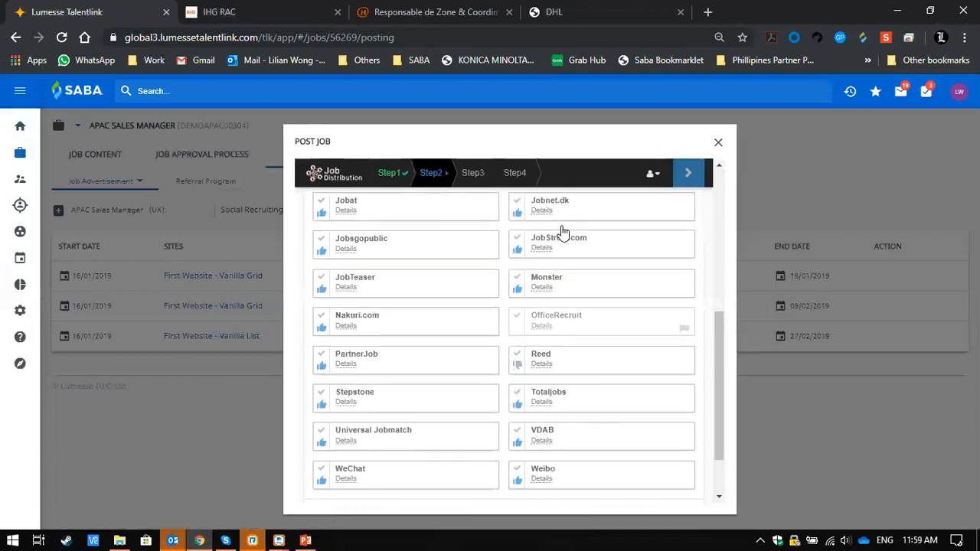
pyautogui.scroll(5, 563, 233)
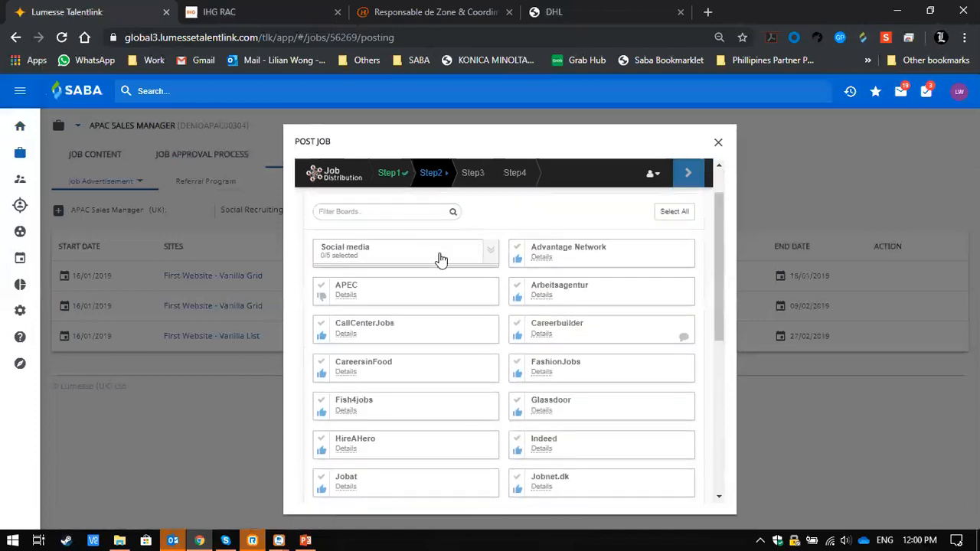
pyautogui.click(492, 255)
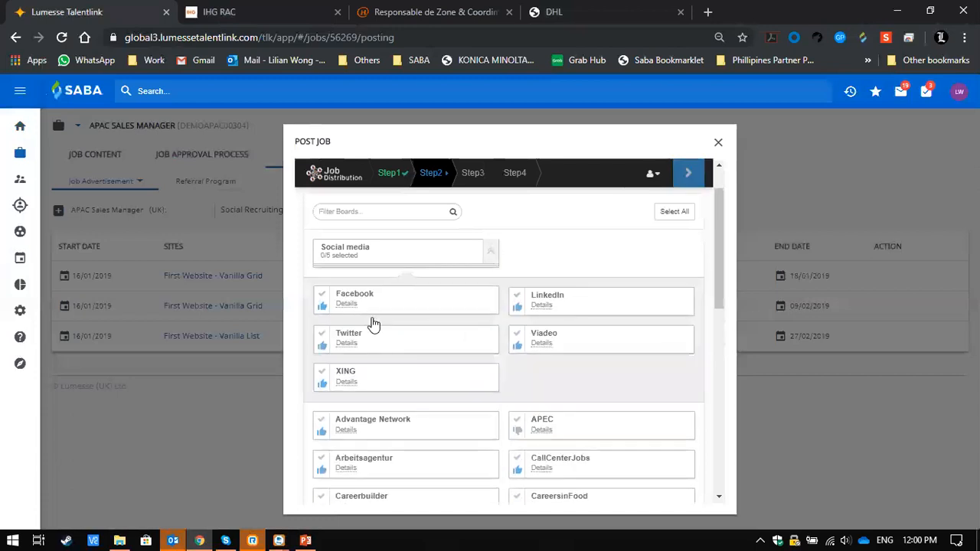
pyautogui.click(323, 300)
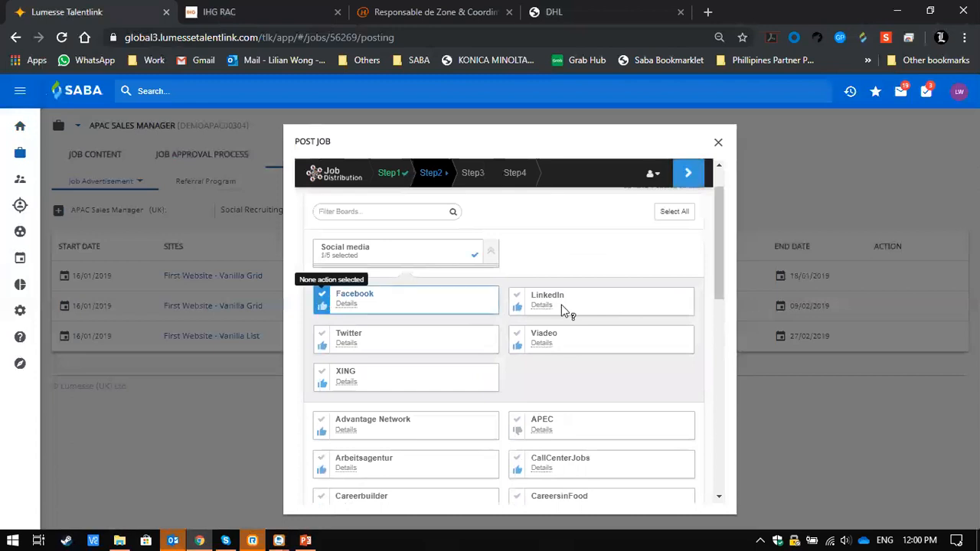
pyautogui.click(516, 303)
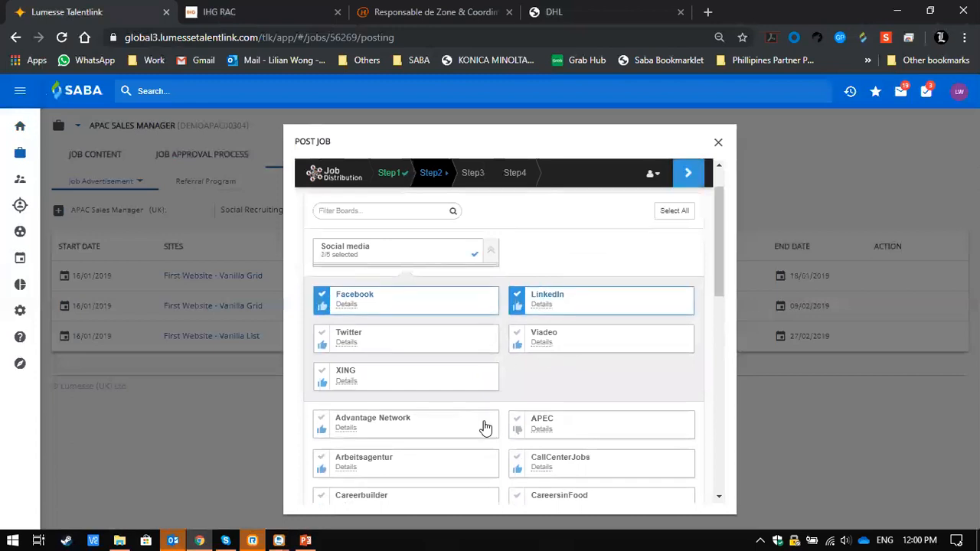
# - Add JobStreet.com to the selected job boards and continue to the board-specific settings
pyautogui.scroll(-5, 485, 427)
pyautogui.scroll(-1, 486, 427)
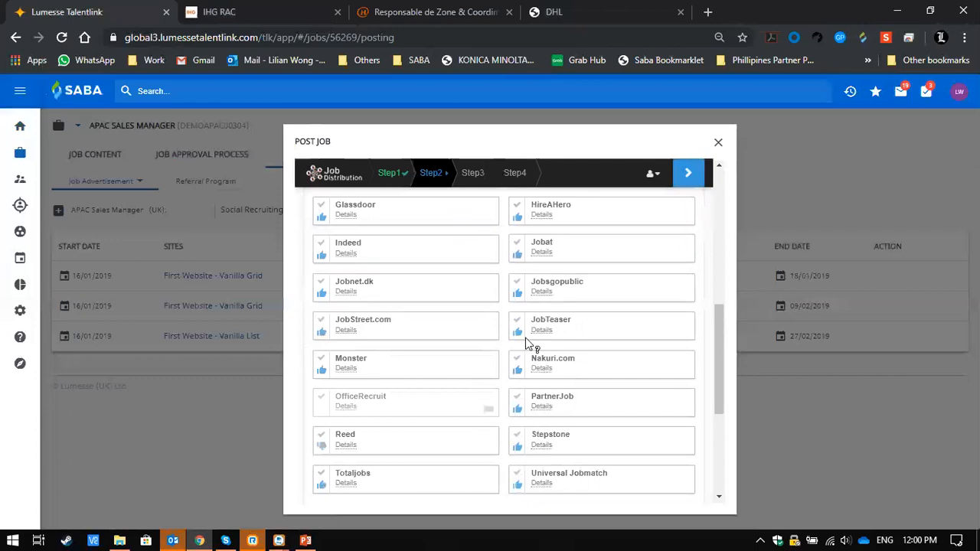
pyautogui.click(321, 322)
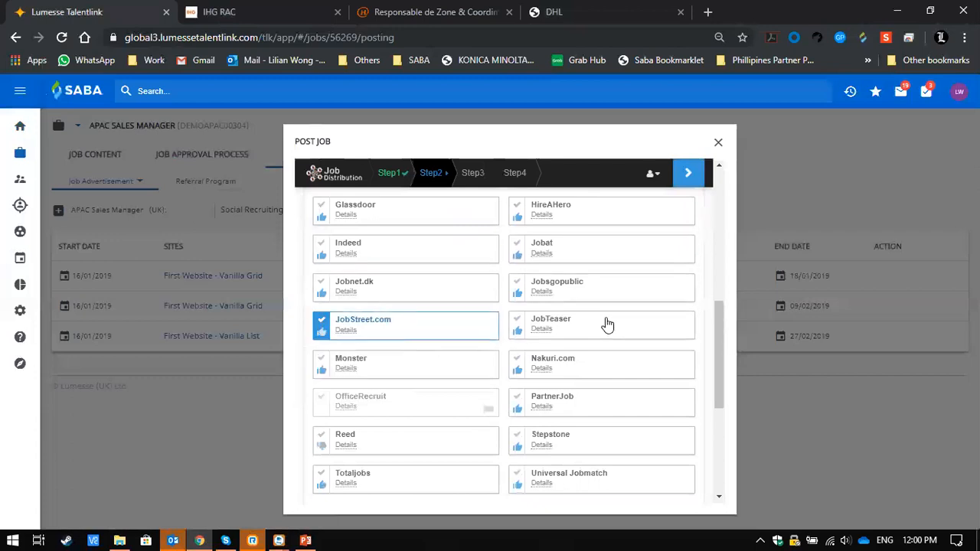
pyautogui.scroll(10, 604, 327)
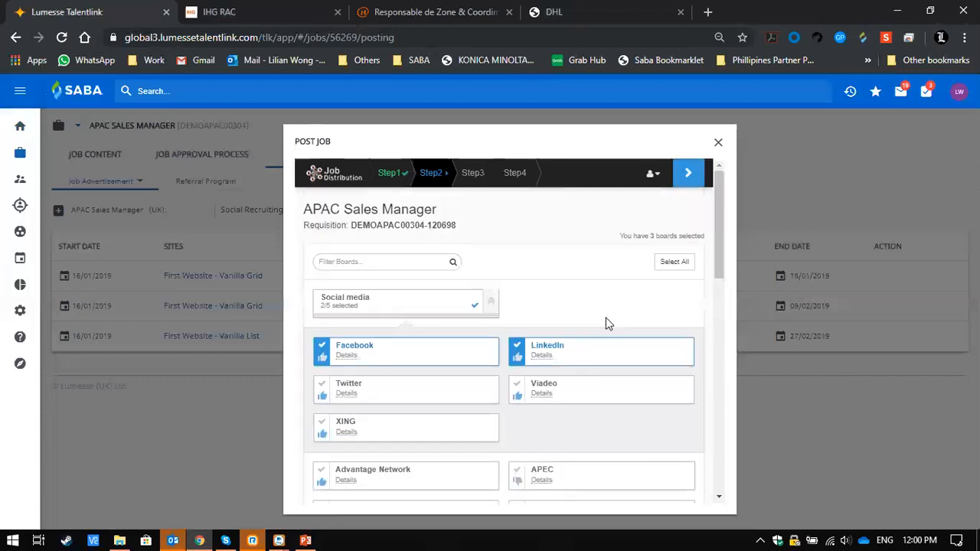
pyautogui.click(691, 172)
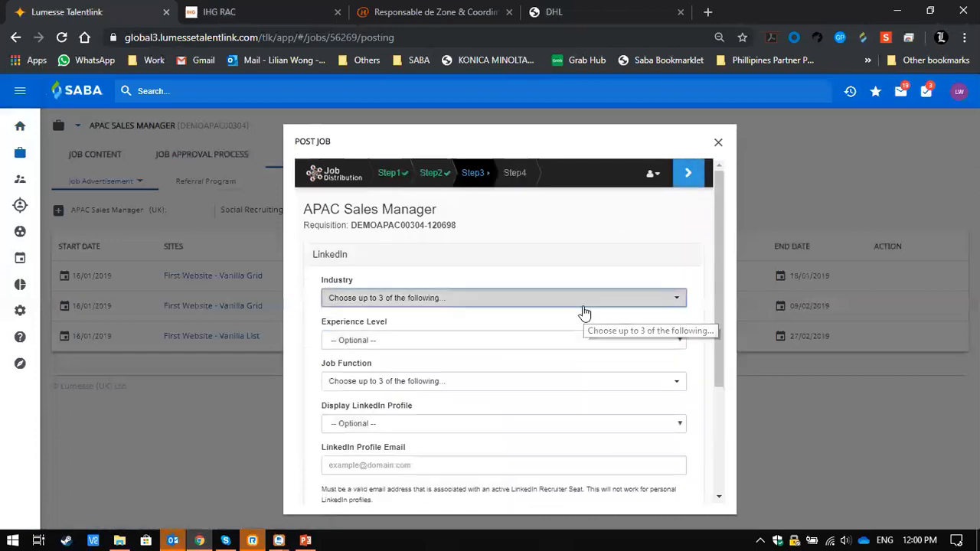
# - Look over the LinkedIn posting options, leave them unfilled and continue to the summary of job board actions
pyautogui.click(583, 306)
pyautogui.click(620, 258)
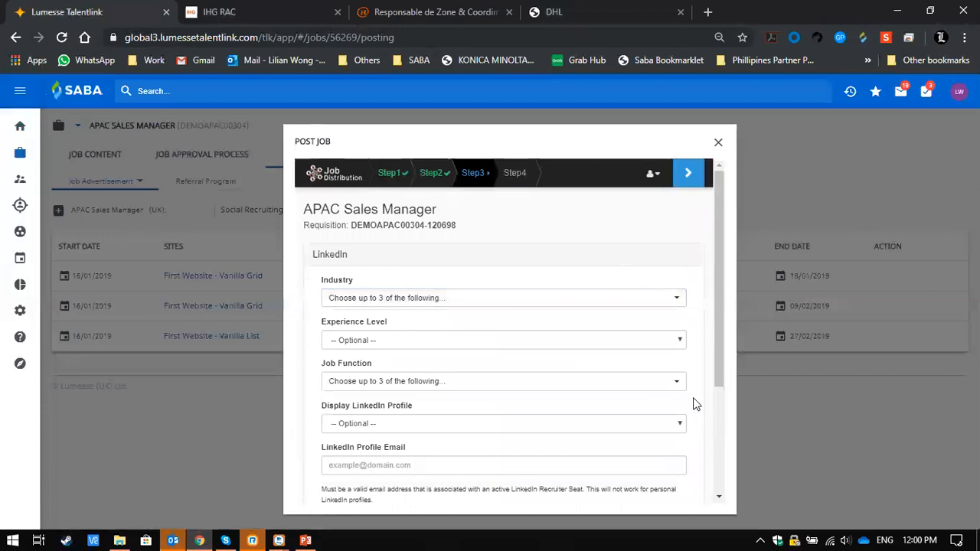
pyautogui.scroll(-2, 695, 404)
pyautogui.scroll(3, 645, 290)
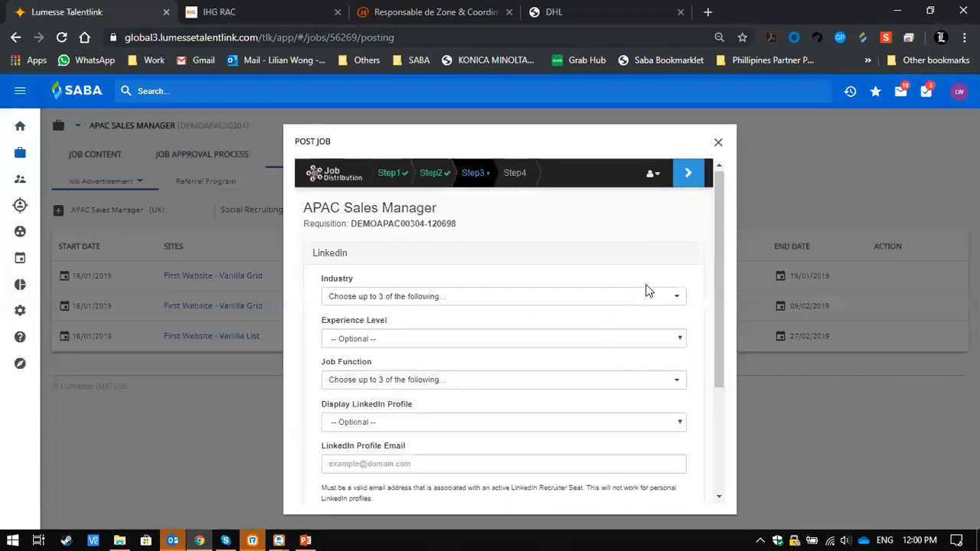
pyautogui.click(688, 174)
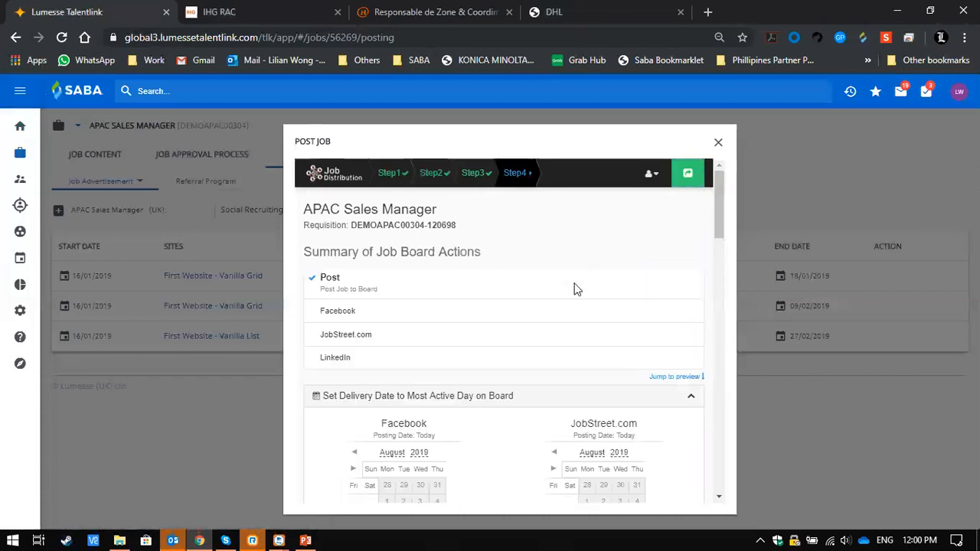
# - Review the delivery date calendars for Facebook, JobStreet.com and LinkedIn, and close the job distribution without posting
pyautogui.scroll(-1, 576, 288)
pyautogui.scroll(1, 576, 289)
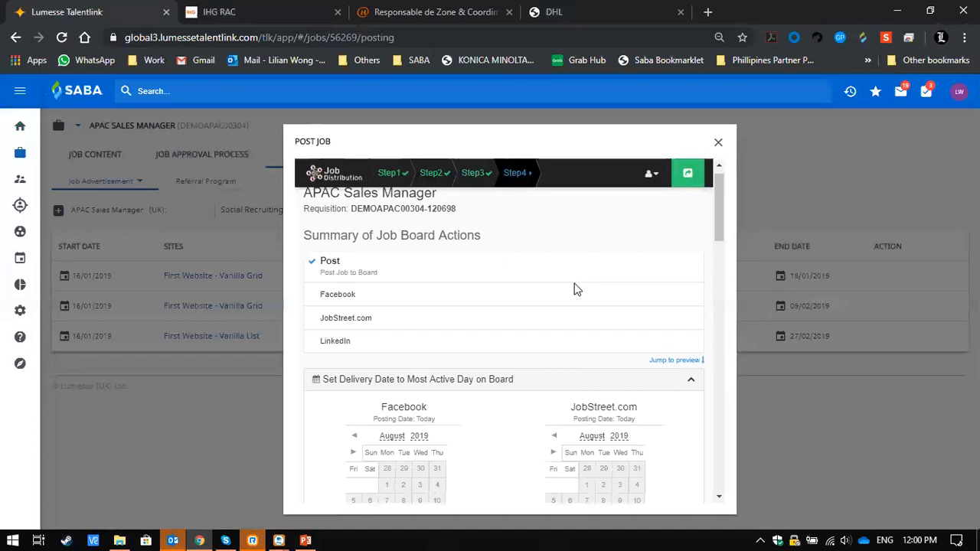
pyautogui.scroll(-2, 577, 289)
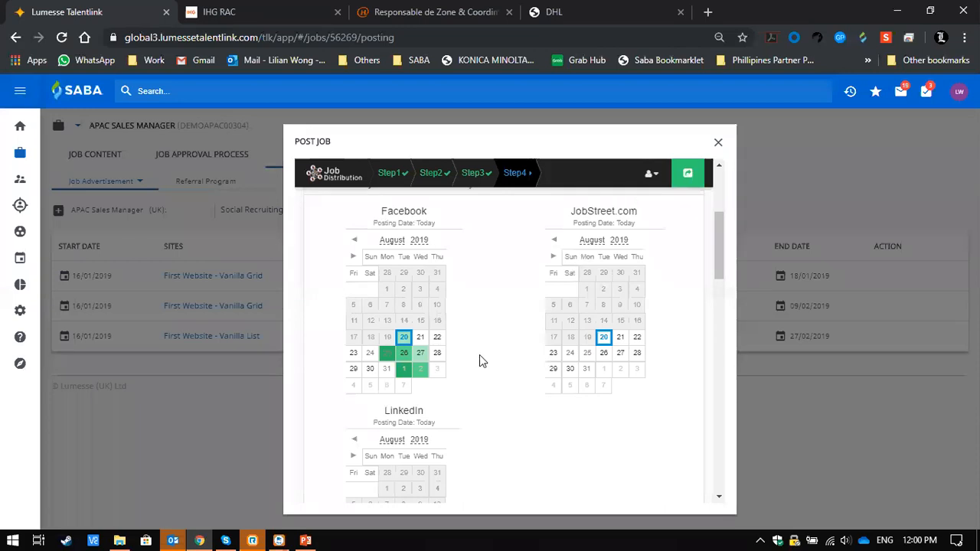
pyautogui.scroll(-1, 395, 414)
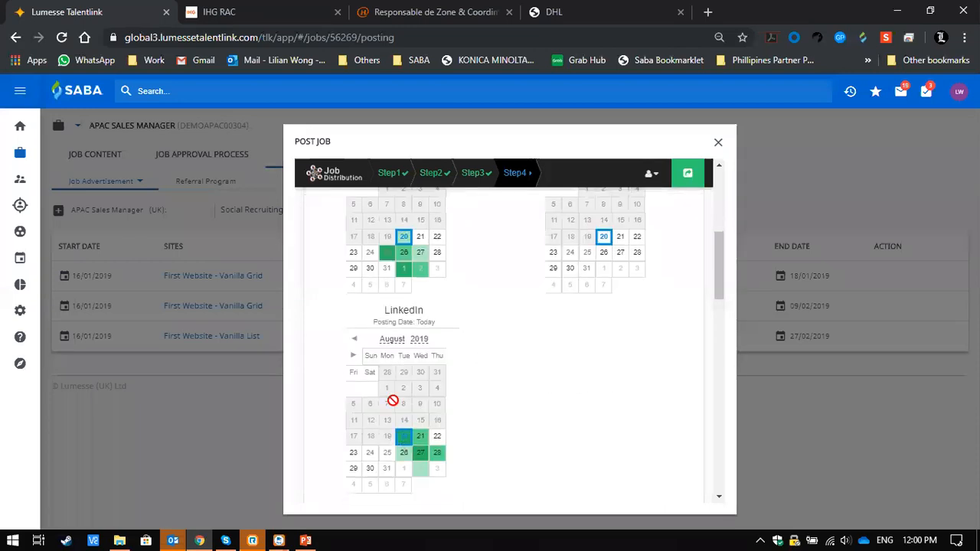
pyautogui.scroll(-1, 489, 459)
pyautogui.scroll(1, 488, 460)
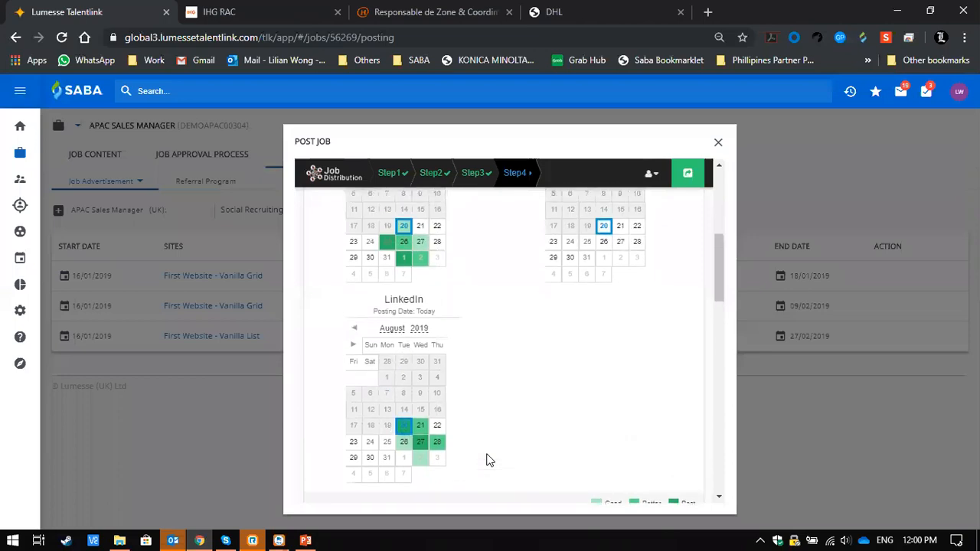
pyautogui.scroll(-1, 488, 459)
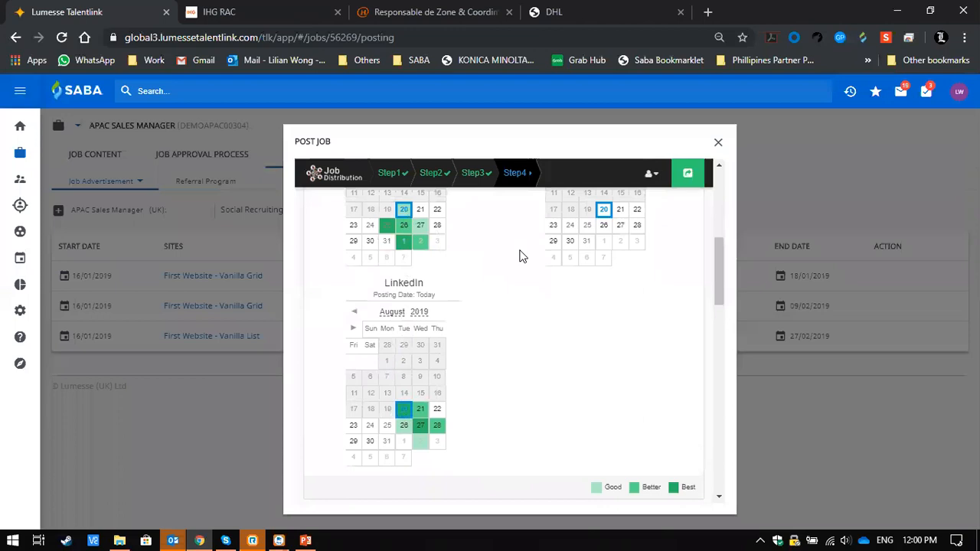
pyautogui.click(387, 228)
pyautogui.click(718, 145)
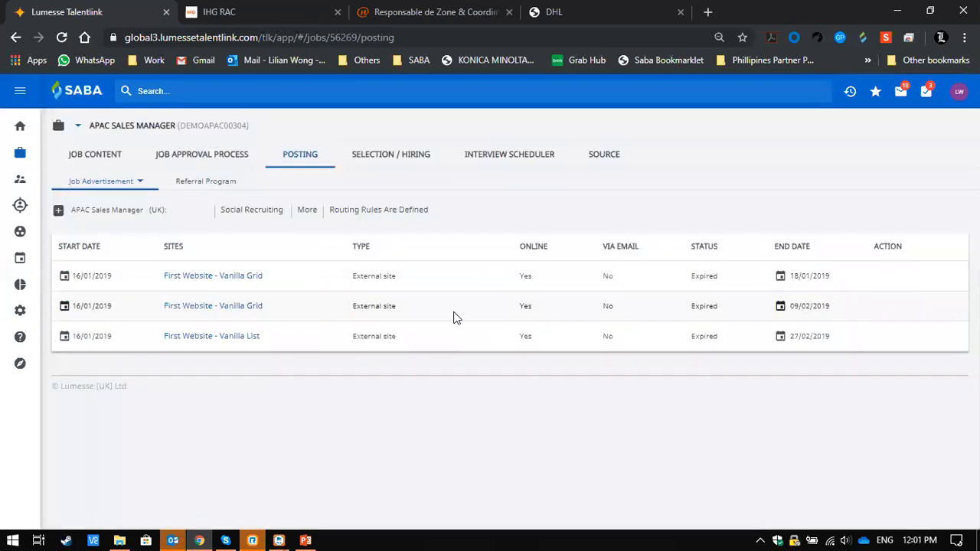
# - Open the APAC Sales Manager job's selection and hiring overview and review its candidates, sourcing channels and application statuses
pyautogui.click(392, 152)
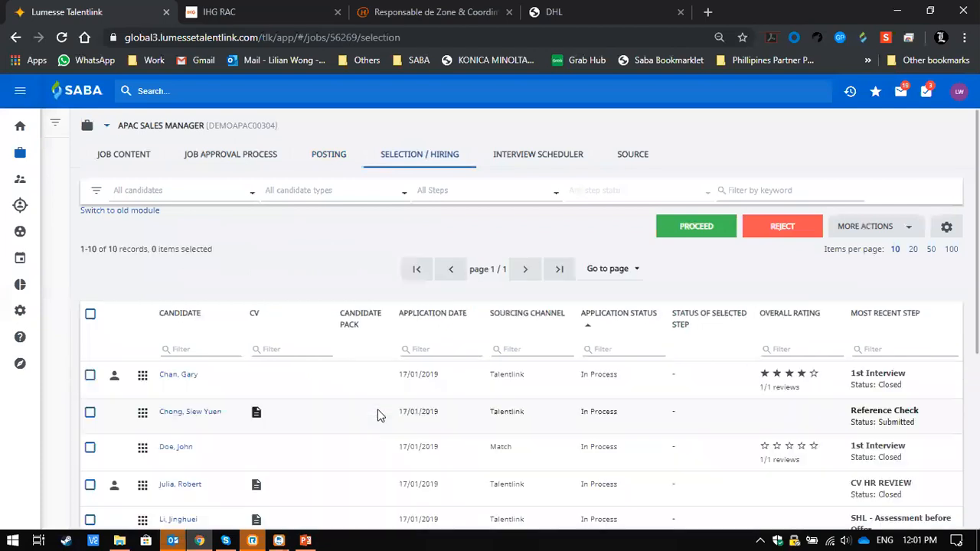
pyautogui.scroll(-3, 377, 415)
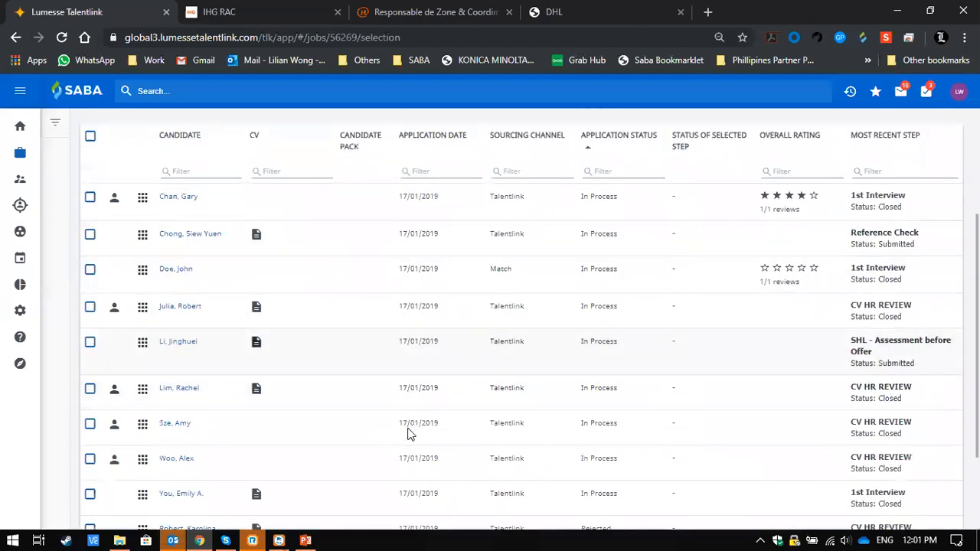
pyautogui.scroll(-1, 408, 434)
pyautogui.scroll(3, 459, 368)
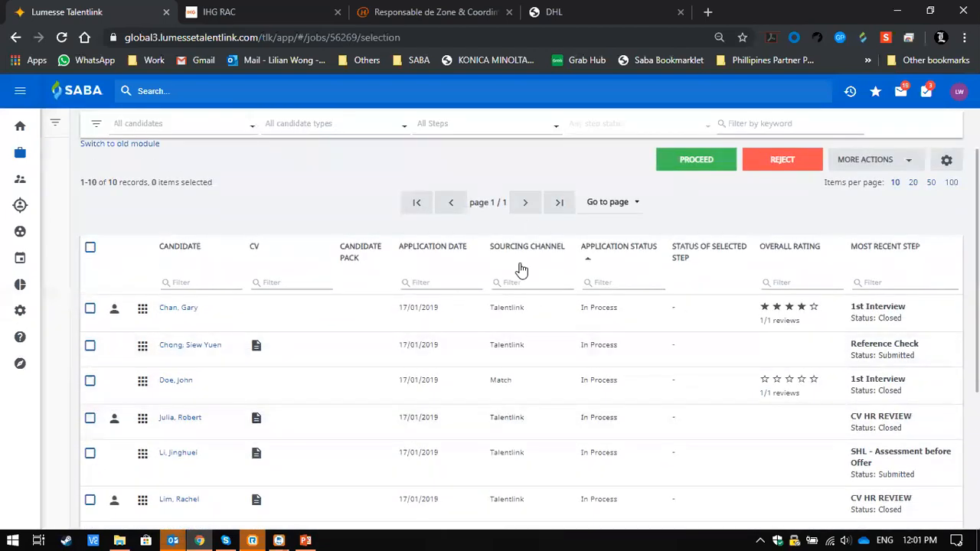
pyautogui.scroll(-1, 514, 421)
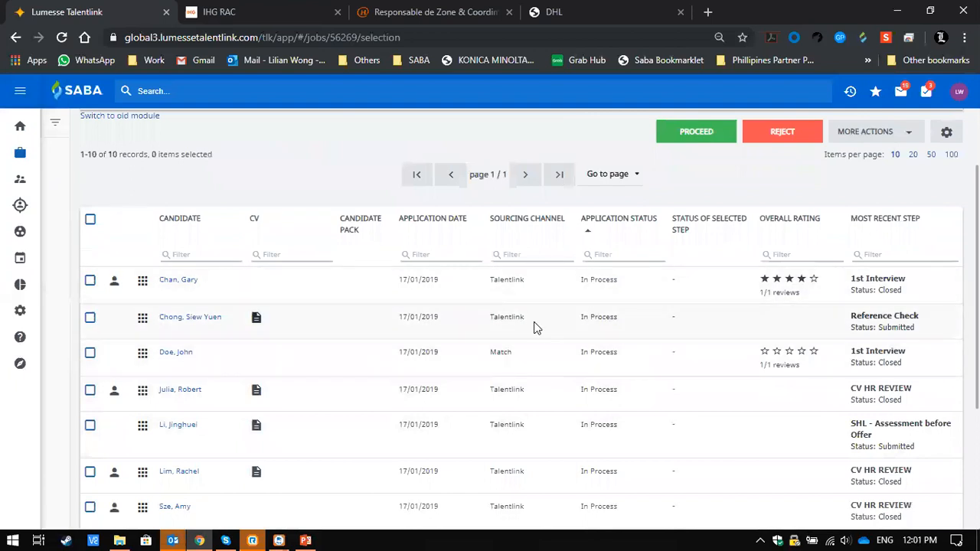
pyautogui.scroll(-1, 526, 416)
pyautogui.scroll(-2, 527, 414)
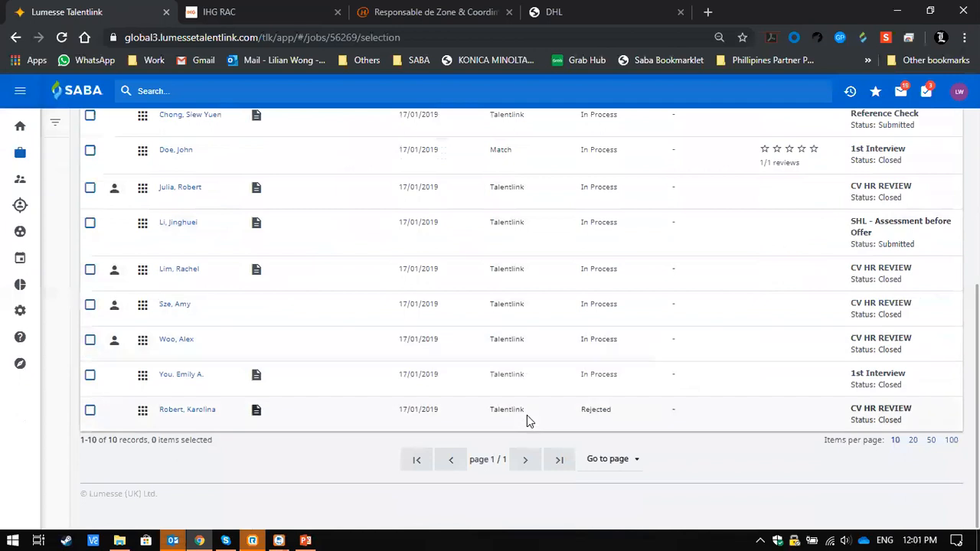
pyautogui.scroll(4, 526, 415)
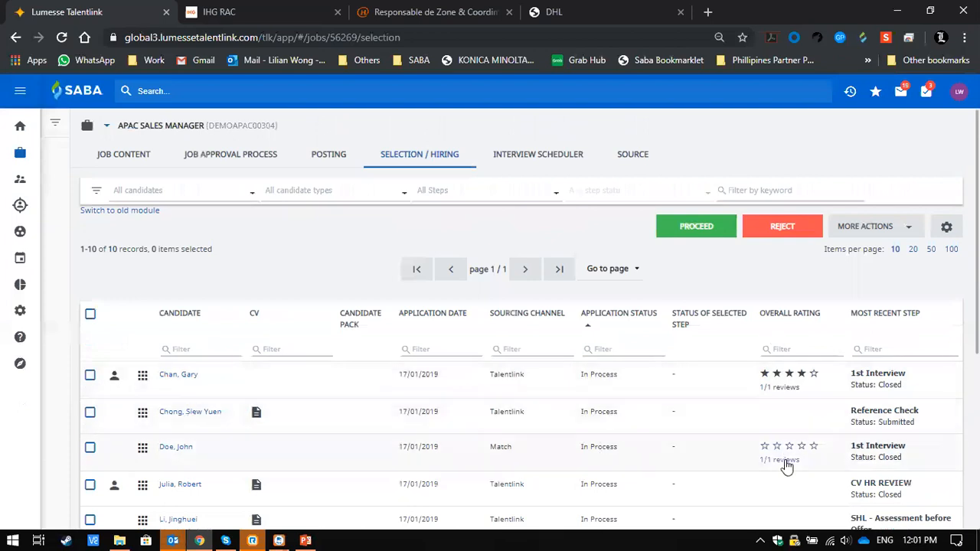
# - Check the reviewer breakdown behind the first candidate's overall rating and look over all candidates' most recent steps
pyautogui.scroll(-2, 787, 463)
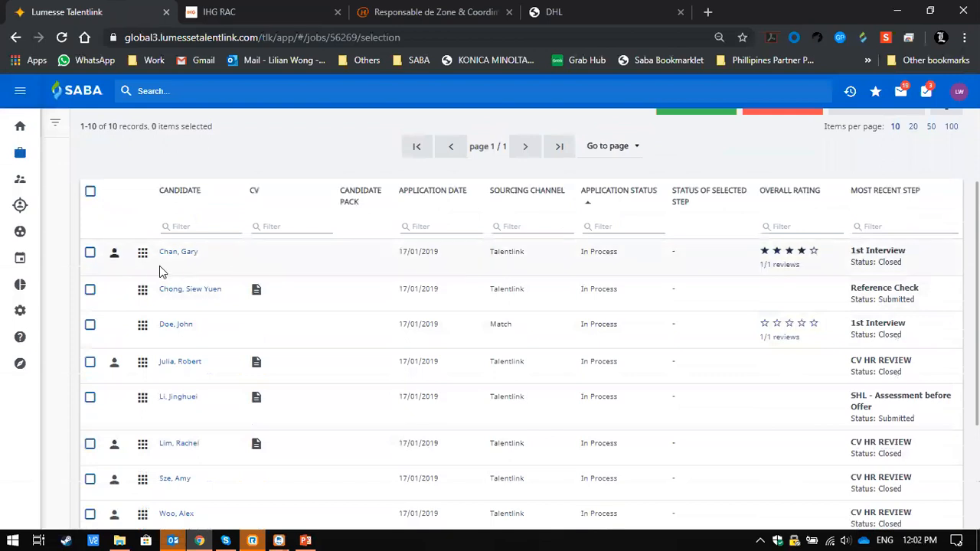
pyautogui.click(788, 260)
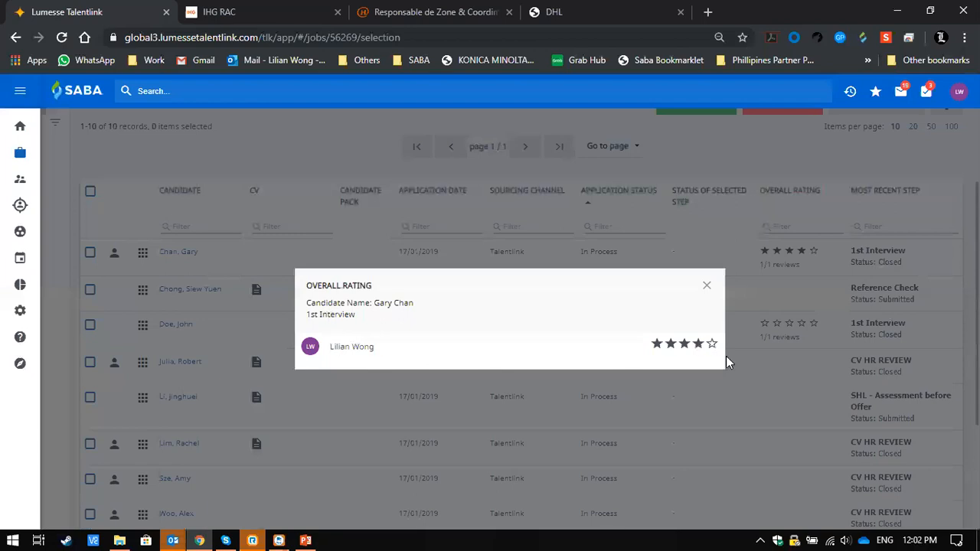
pyautogui.click(706, 284)
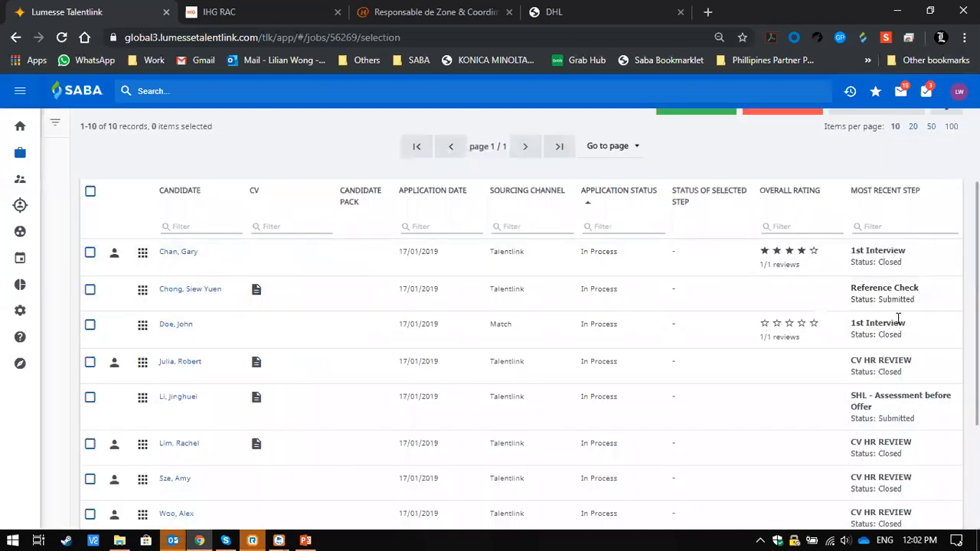
pyautogui.scroll(-3, 902, 400)
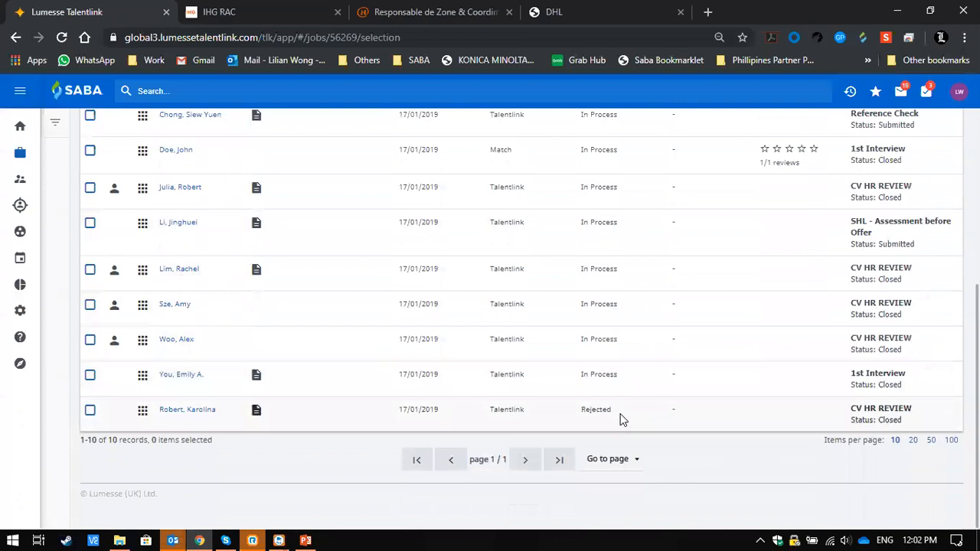
pyautogui.scroll(5, 750, 304)
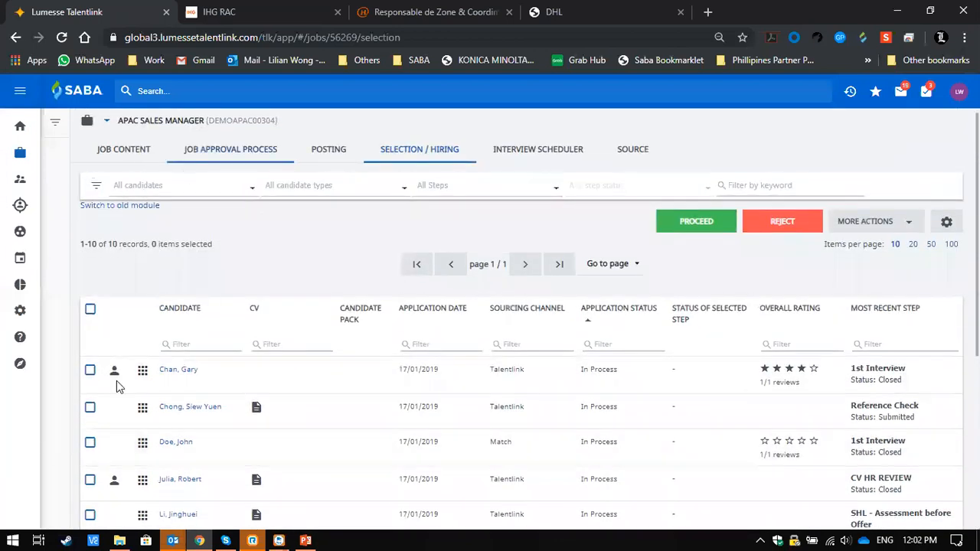
pyautogui.scroll(-1, 310, 378)
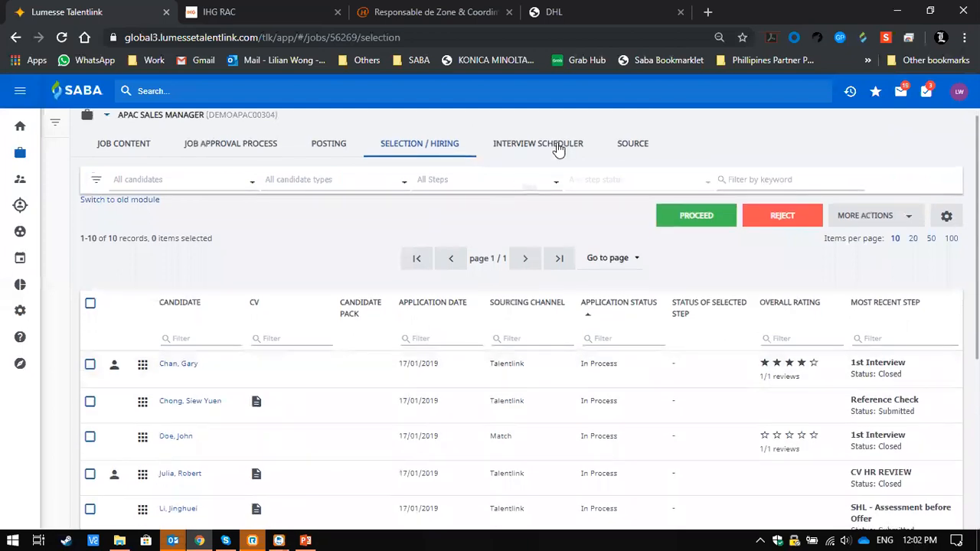
pyautogui.scroll(1, 581, 264)
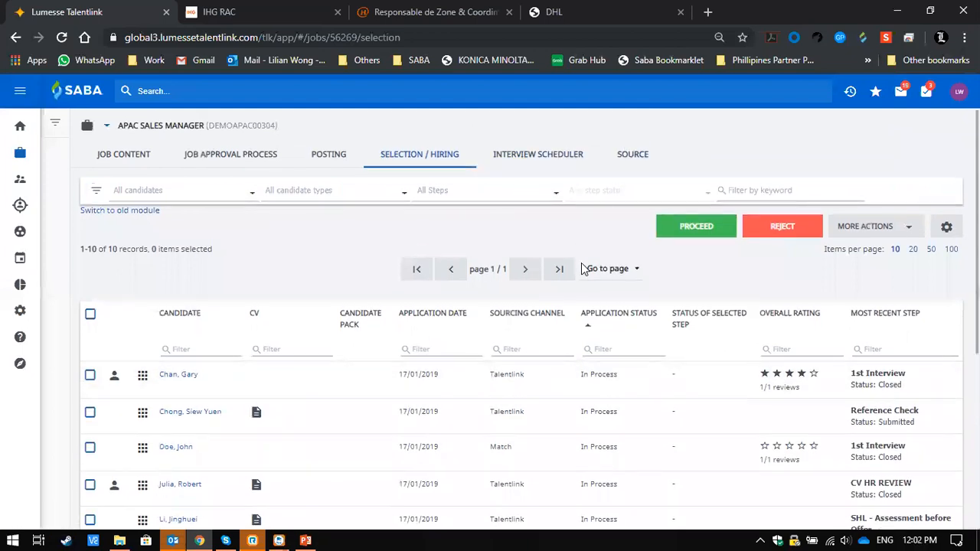
# - View the sourcing search results and external candidate sources for the APAC Sales Manager job, and return to the jobs list
pyautogui.click(630, 158)
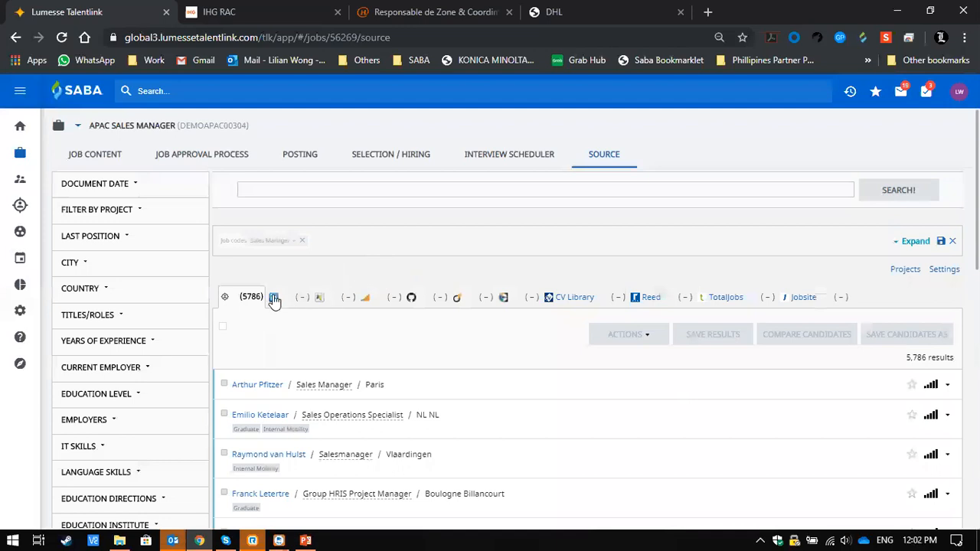
pyautogui.scroll(-1, 410, 264)
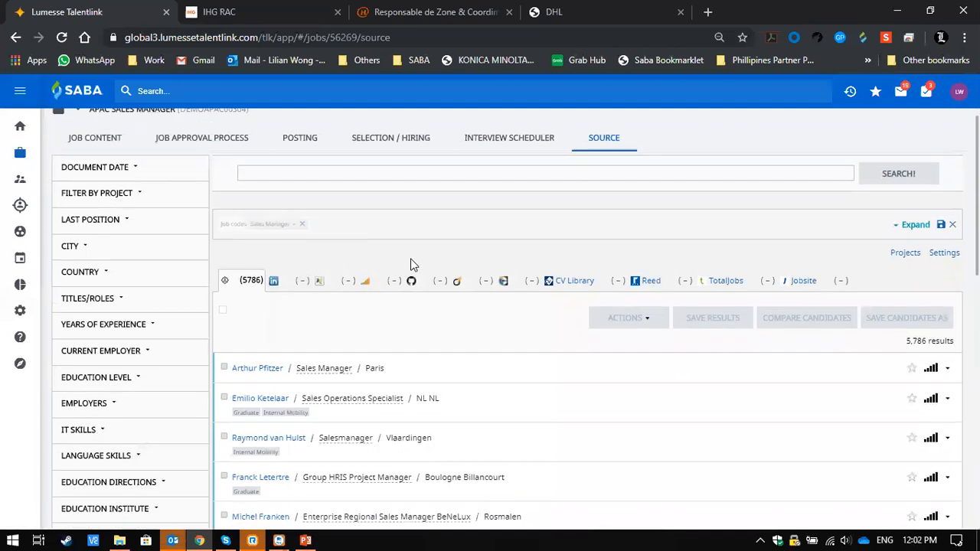
pyautogui.scroll(1, 324, 267)
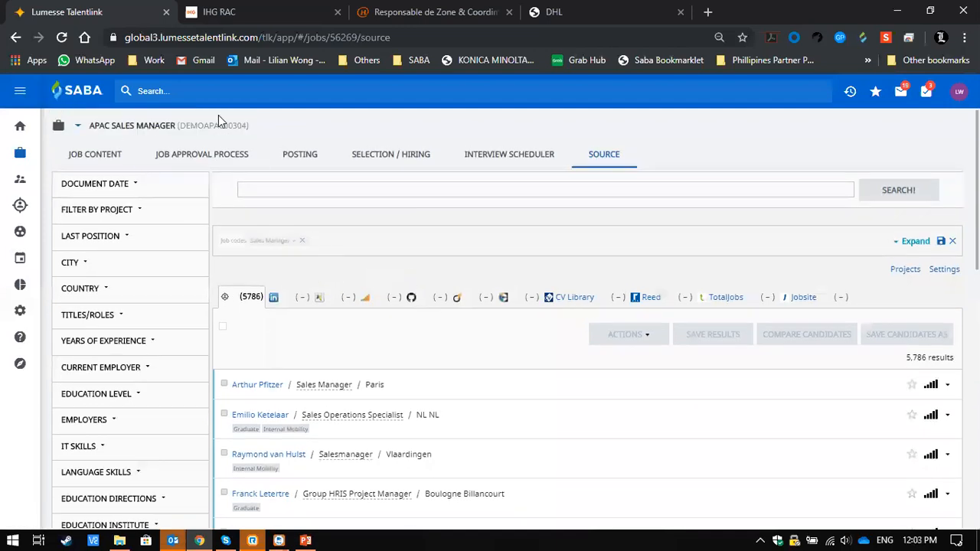
pyautogui.click(20, 151)
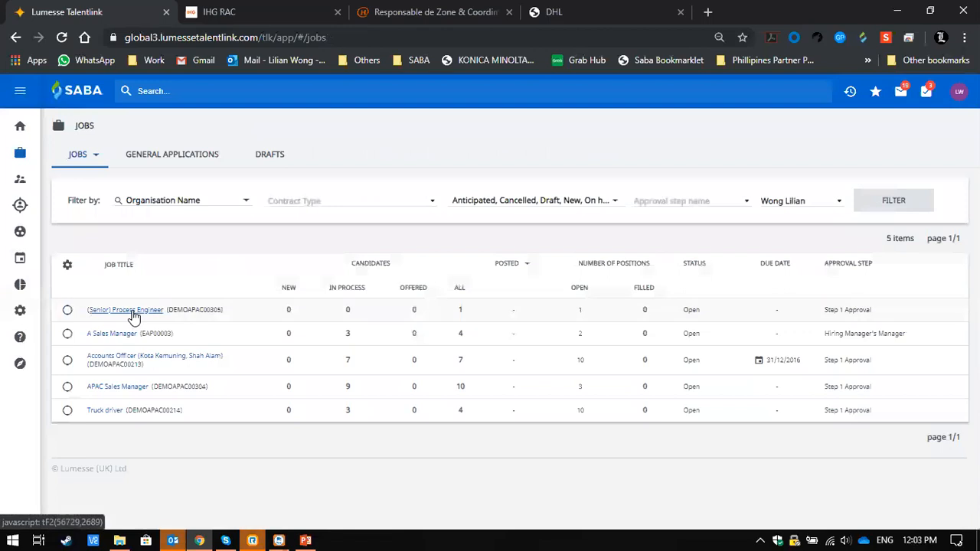
# - Open the (Senior) Process Engineer job's sourcing results and review the matching candidates and their match ratings
pyautogui.click(132, 316)
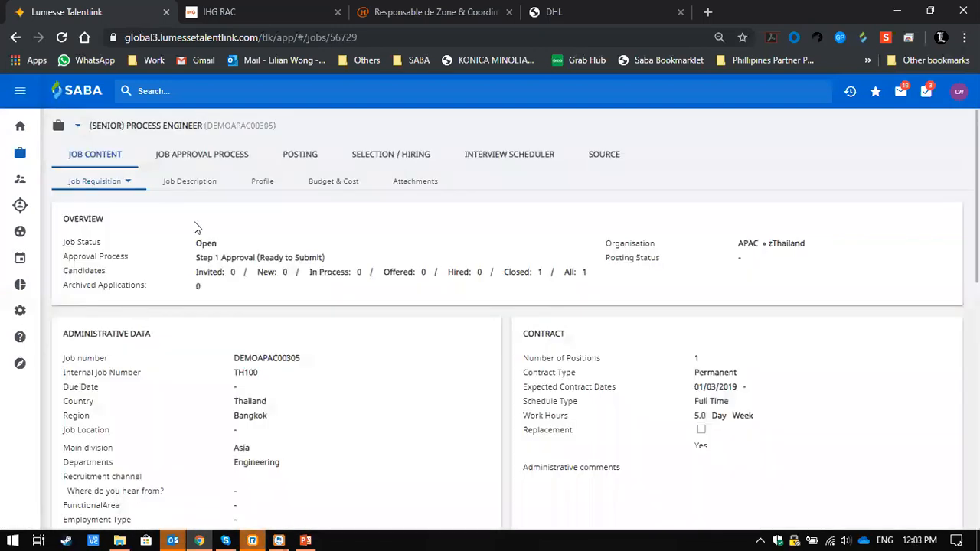
pyautogui.click(609, 157)
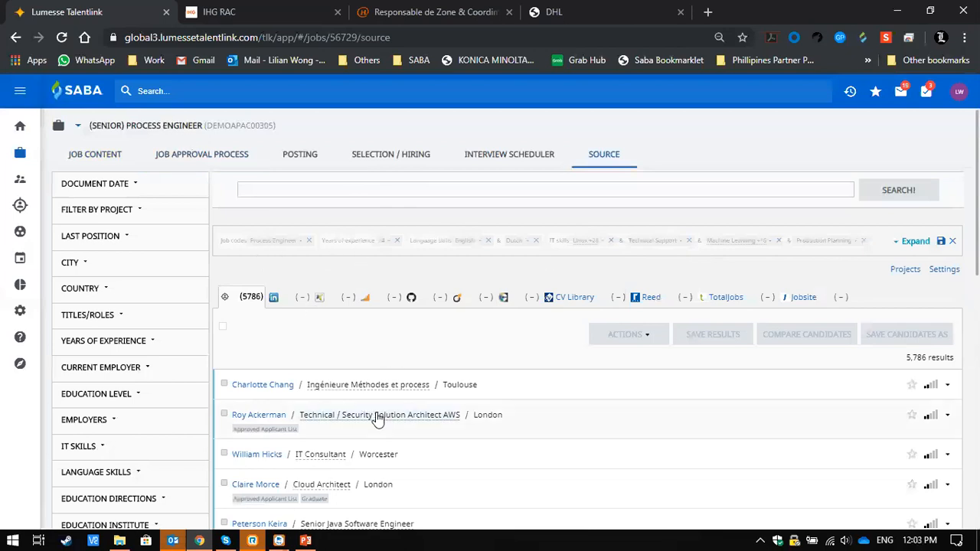
pyautogui.scroll(-2, 377, 419)
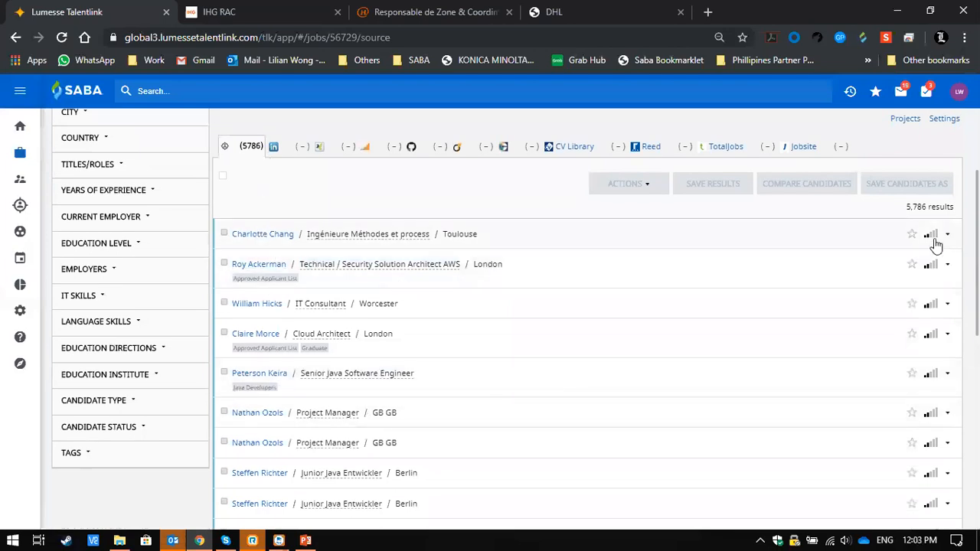
pyautogui.moveTo(934, 237)
pyautogui.scroll(3, 654, 327)
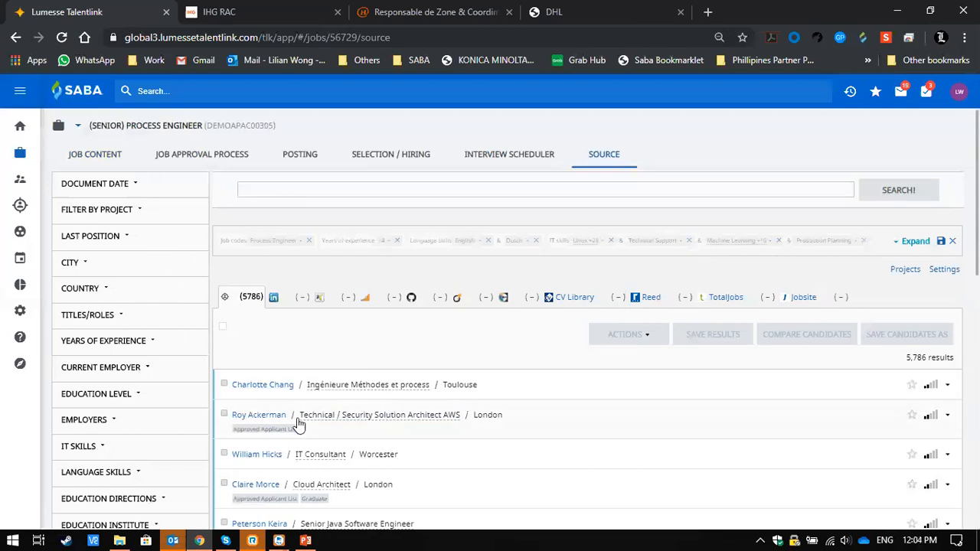
# - Filter the sourced candidates by country to Malaysia and check the match rating of the first result
pyautogui.click(95, 289)
pyautogui.click(153, 322)
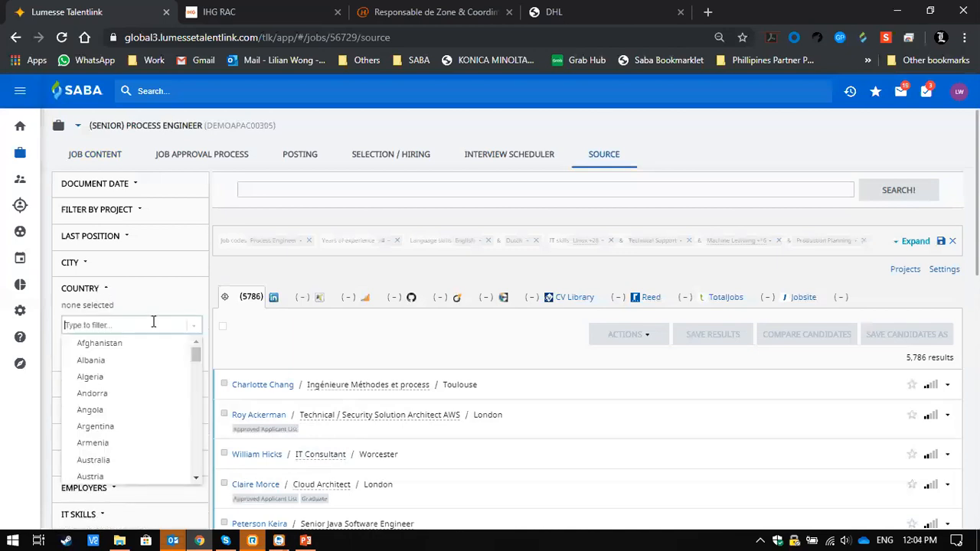
pyautogui.write('malays')
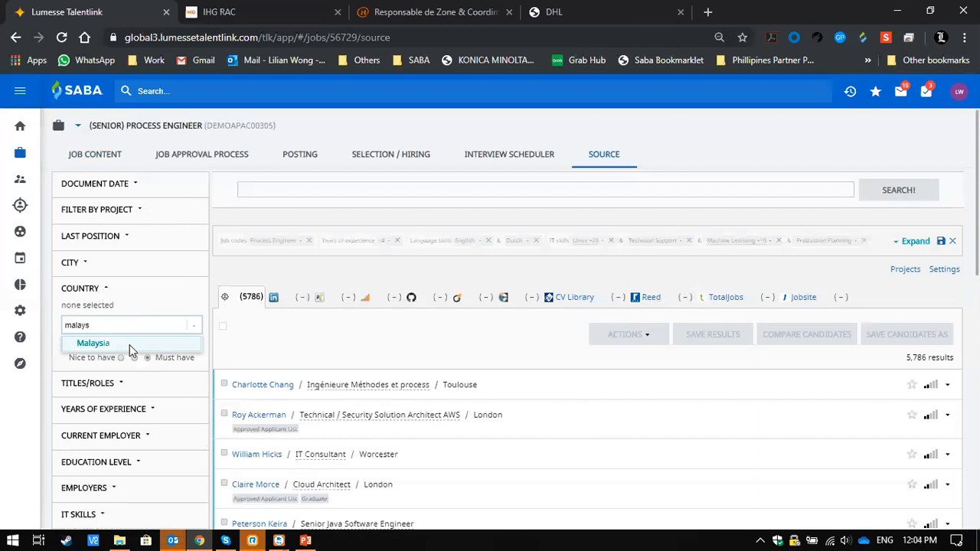
pyautogui.click(130, 345)
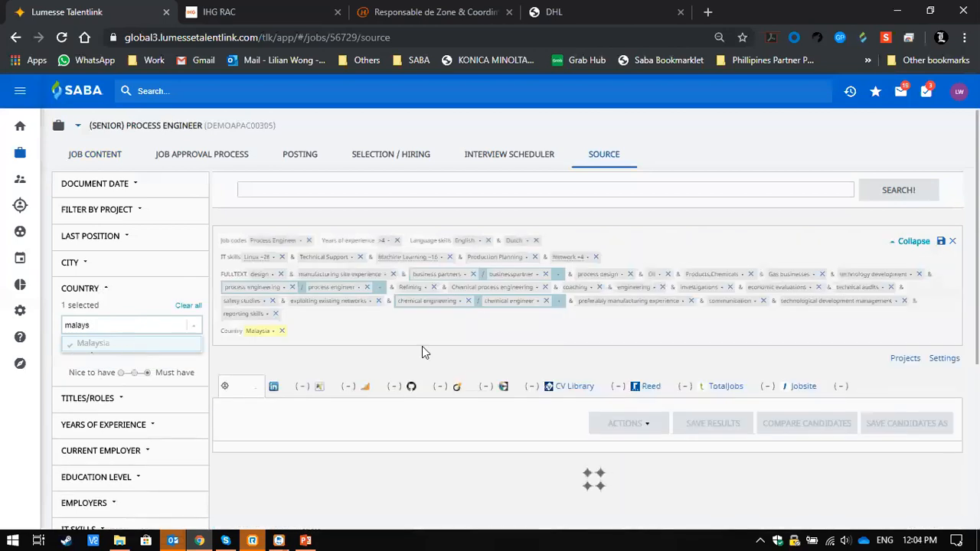
pyautogui.scroll(-1, 450, 358)
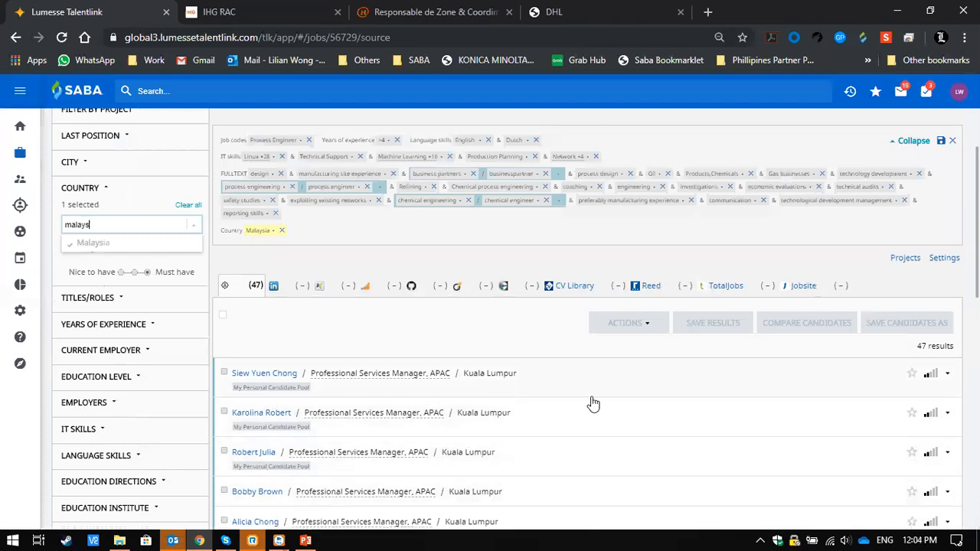
pyautogui.moveTo(933, 379)
# - Compare the first three Malaysian candidates side by side, review their experience, skills and education against the criteria, and close the comparison
pyautogui.click(224, 373)
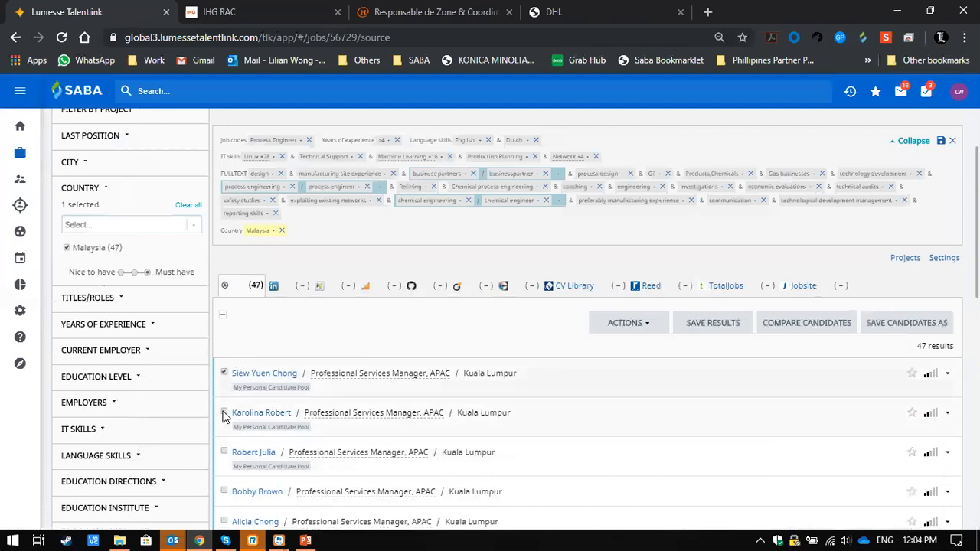
pyautogui.click(225, 413)
pyautogui.click(224, 452)
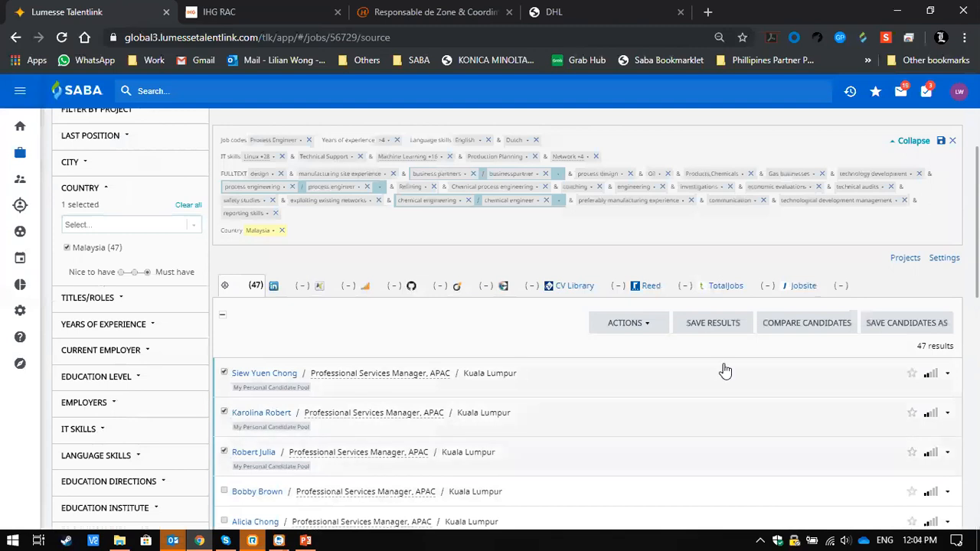
pyautogui.click(802, 331)
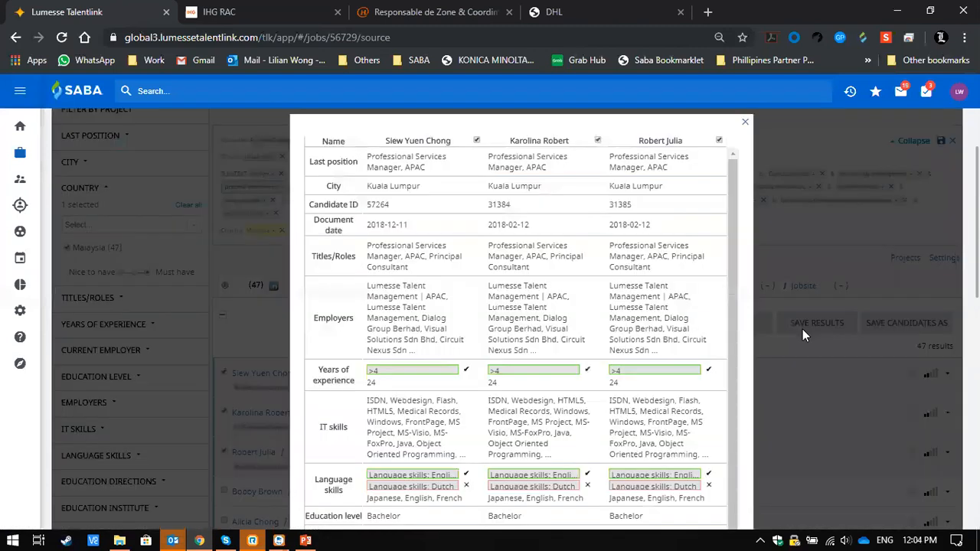
pyautogui.scroll(-4, 644, 306)
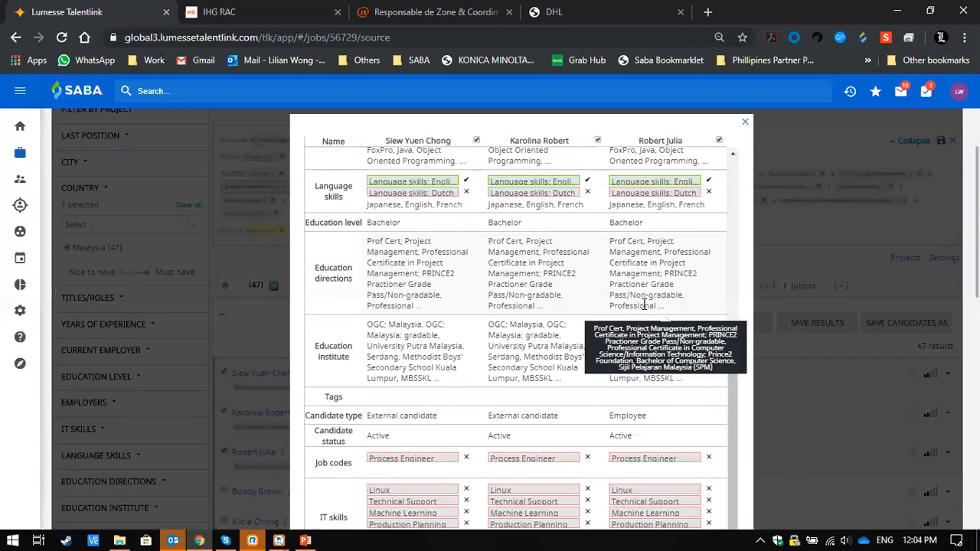
pyautogui.scroll(1, 645, 306)
pyautogui.scroll(3, 645, 307)
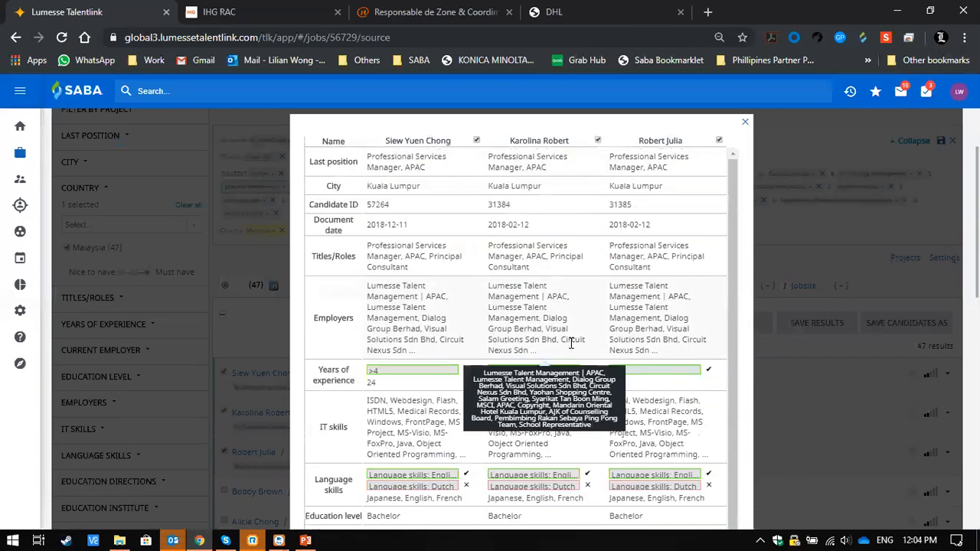
pyautogui.scroll(-1, 570, 344)
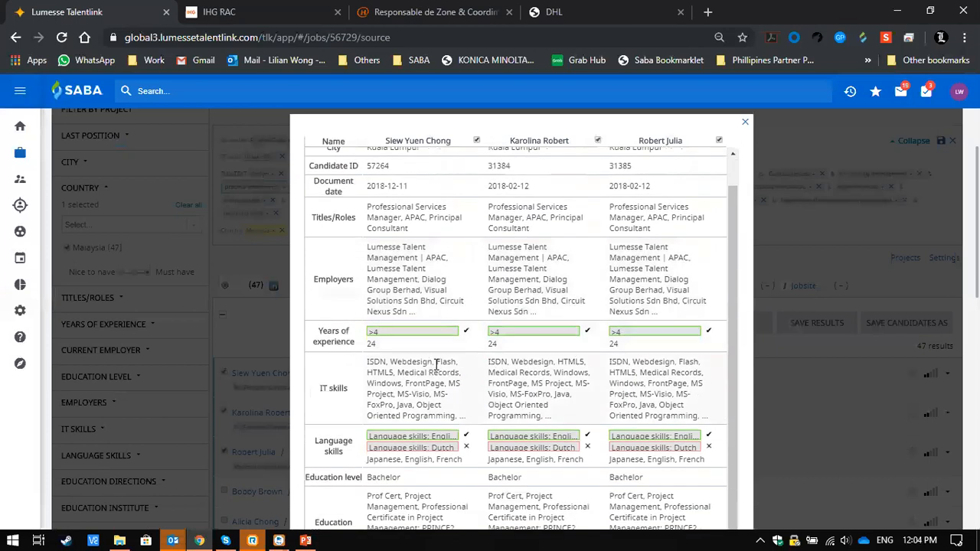
pyautogui.scroll(-5, 645, 400)
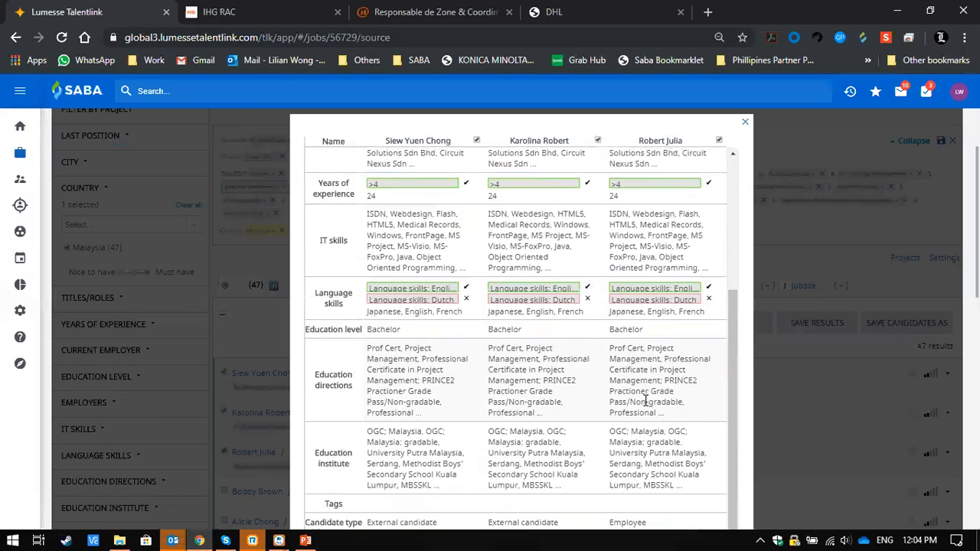
pyautogui.scroll(-1, 645, 401)
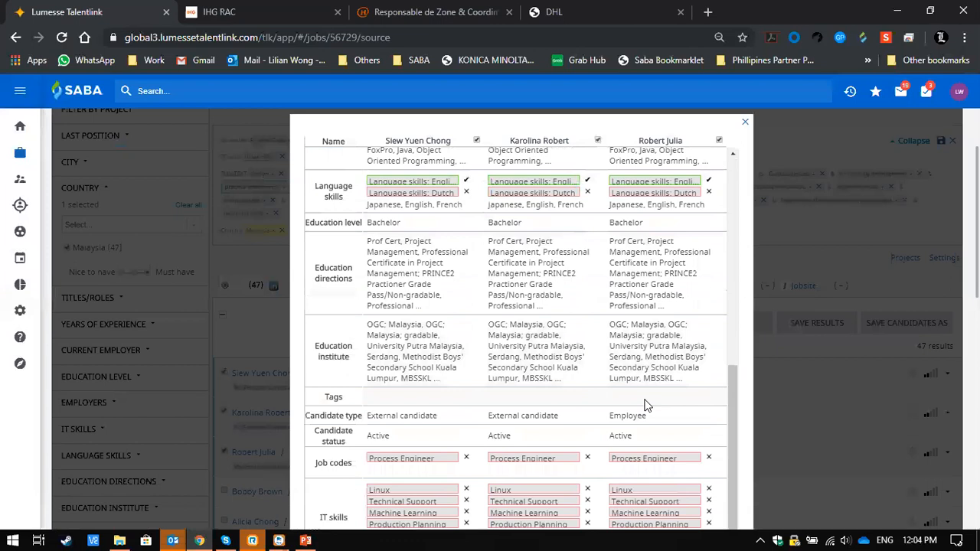
pyautogui.click(830, 309)
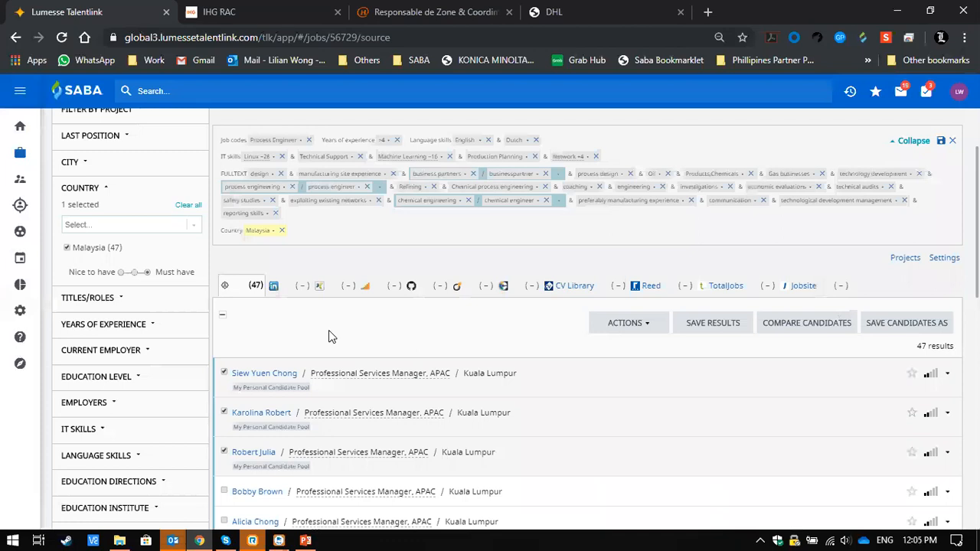
# - Show the LinkedIn sourcing results for the job and look through the listed profiles
pyautogui.click(293, 287)
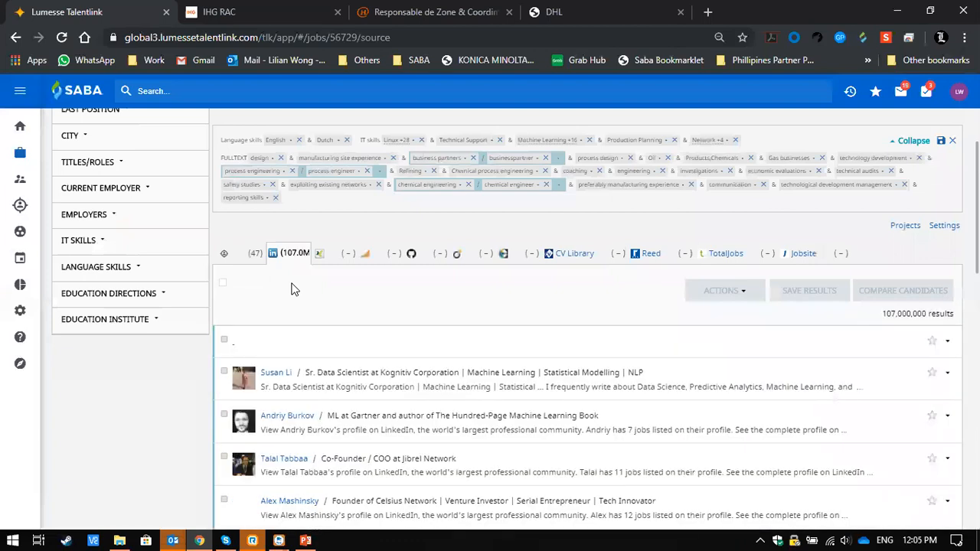
pyautogui.scroll(-2, 512, 394)
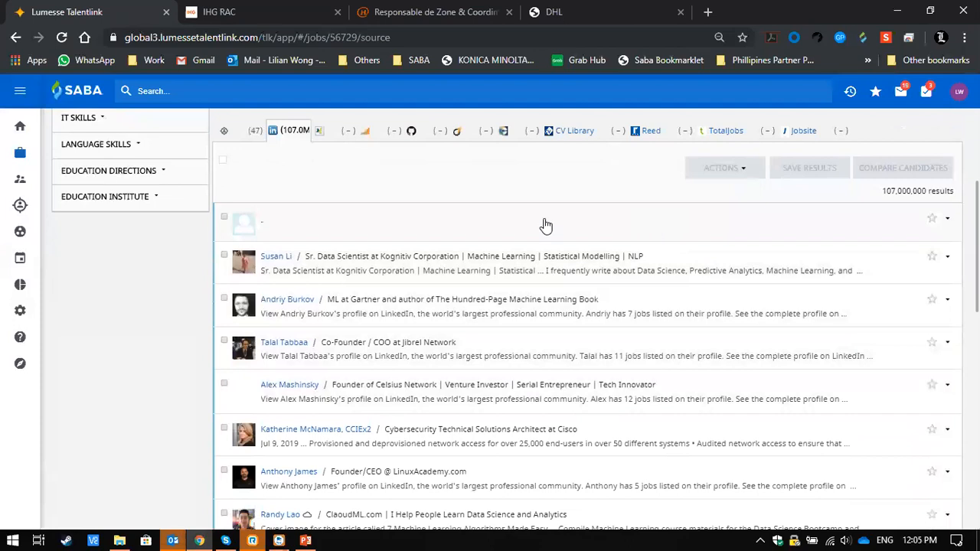
pyautogui.scroll(1, 326, 239)
pyautogui.scroll(1, 326, 239)
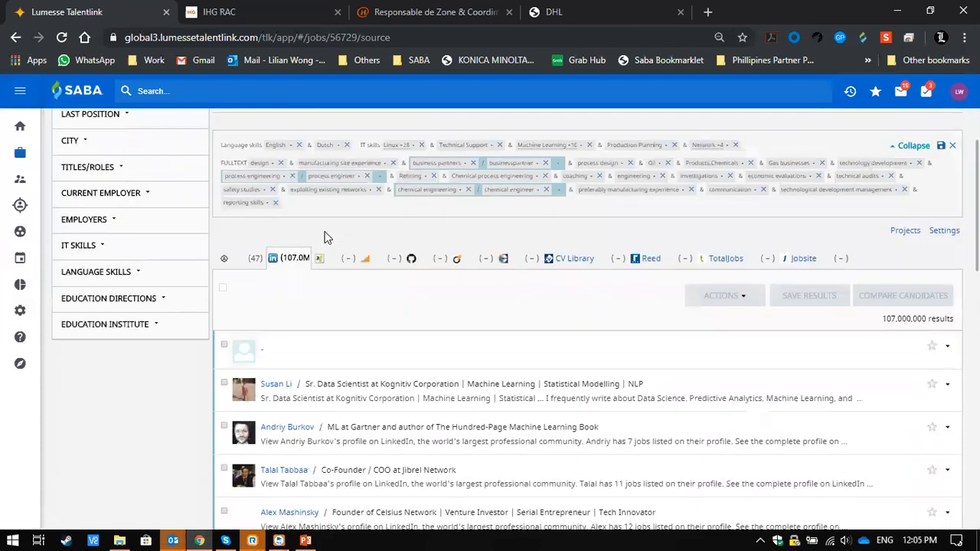
pyautogui.scroll(-2, 326, 239)
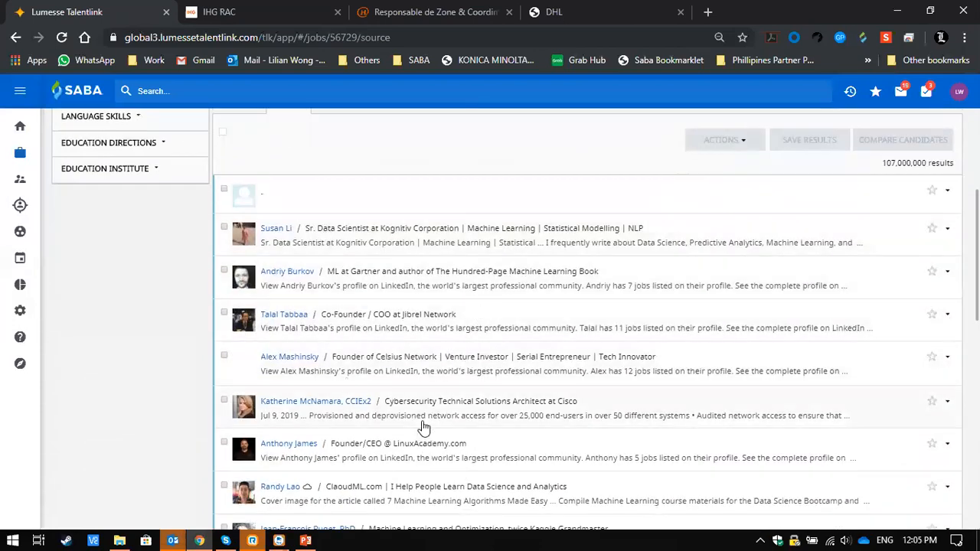
pyautogui.scroll(-2, 422, 427)
pyautogui.scroll(5, 422, 426)
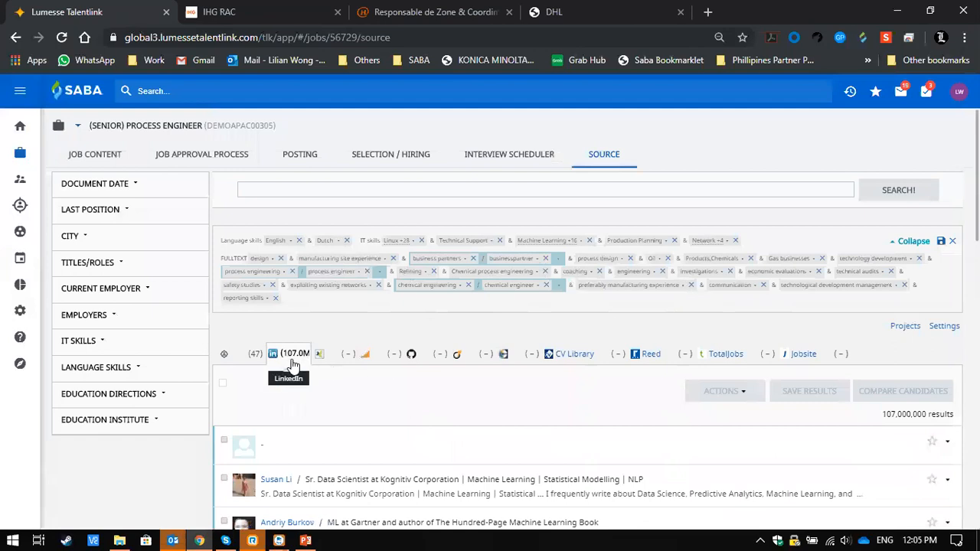
# - Expand the IT skills filter and set the Dutch language skill criterion to Must have
pyautogui.click(84, 342)
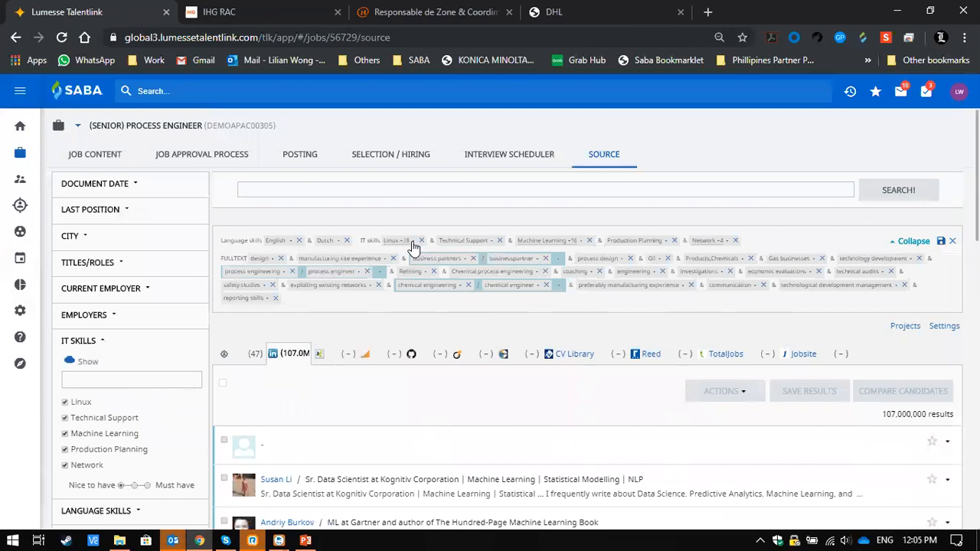
pyautogui.click(337, 245)
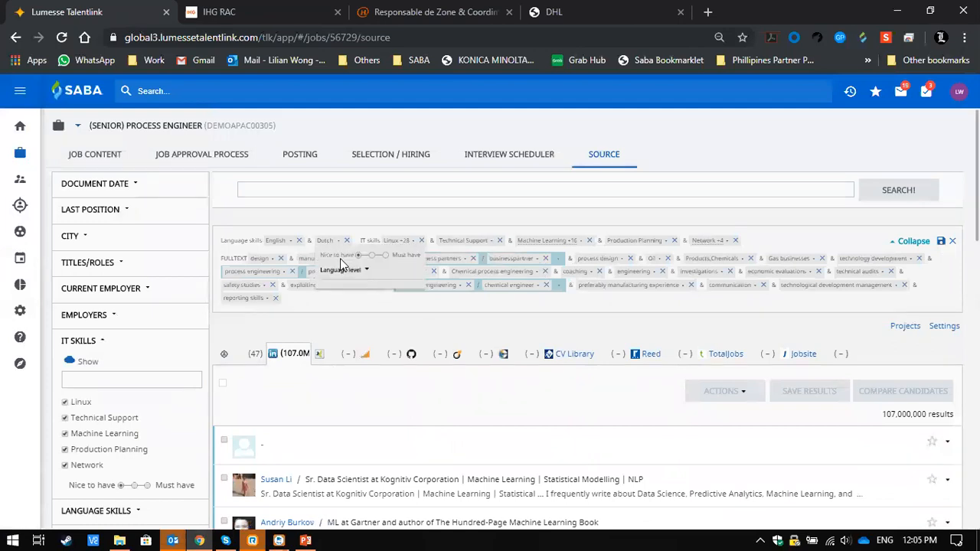
pyautogui.click(385, 256)
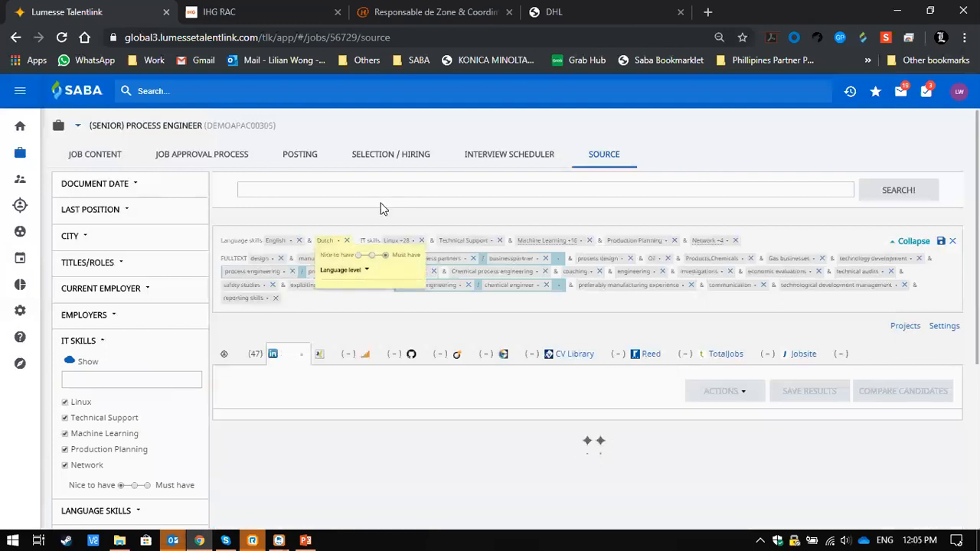
pyautogui.click(383, 209)
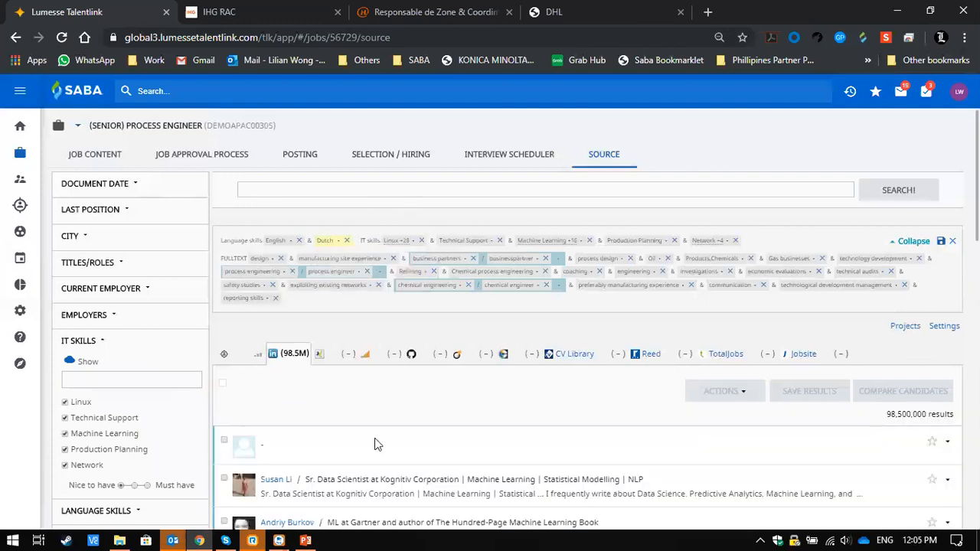
# - Review the refreshed LinkedIn candidates along with the keyword search field and the active search criteria
pyautogui.scroll(-5, 375, 443)
pyautogui.scroll(4, 422, 453)
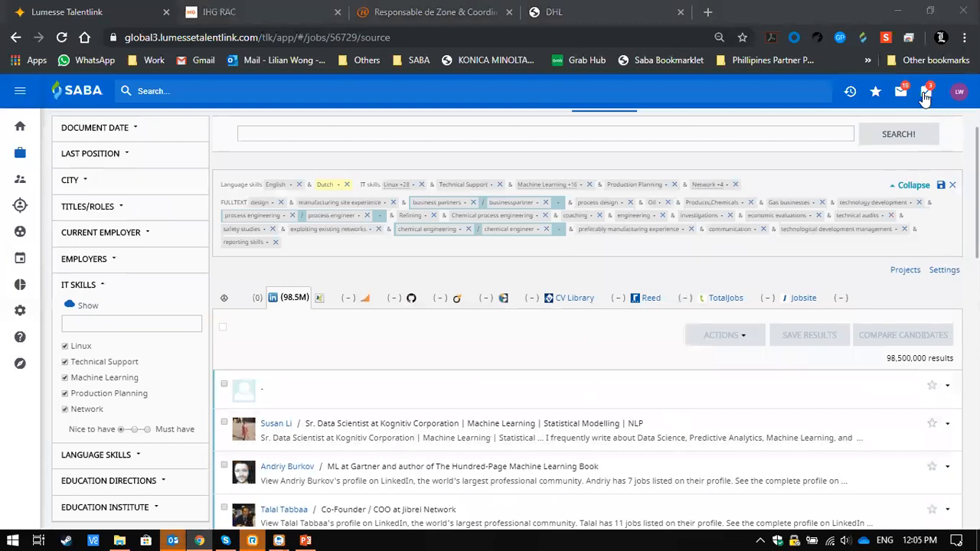
pyautogui.click(289, 349)
pyautogui.scroll(2, 410, 329)
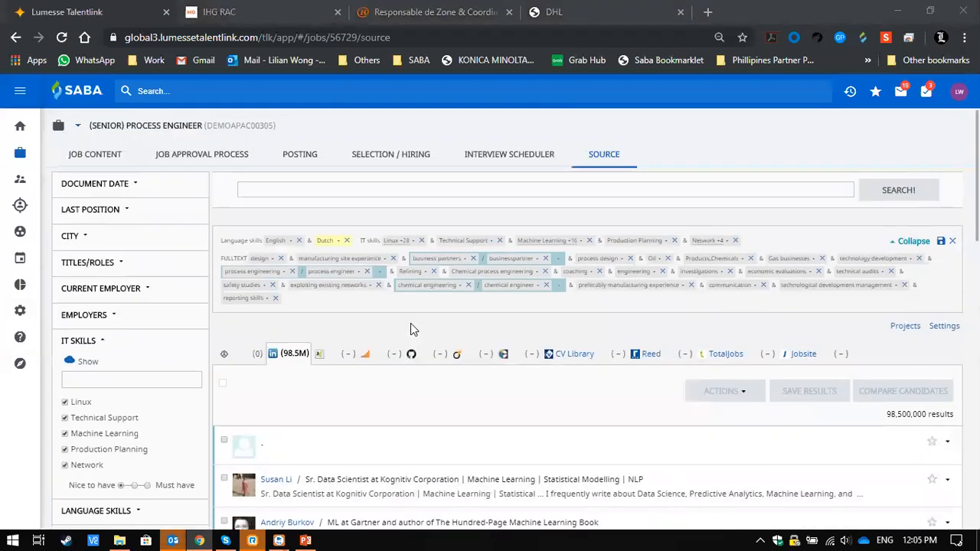
pyautogui.click(351, 191)
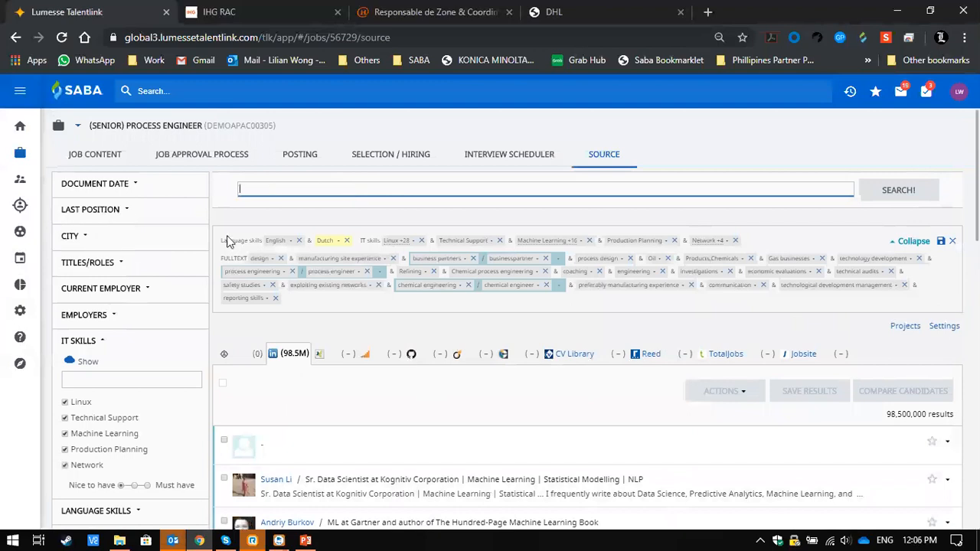
pyautogui.scroll(-5, 884, 334)
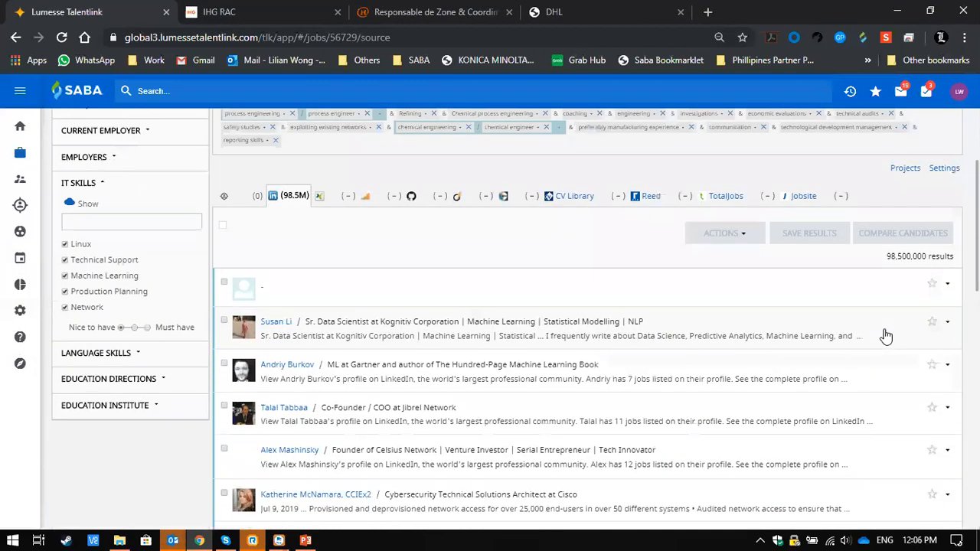
pyautogui.scroll(-3, 883, 334)
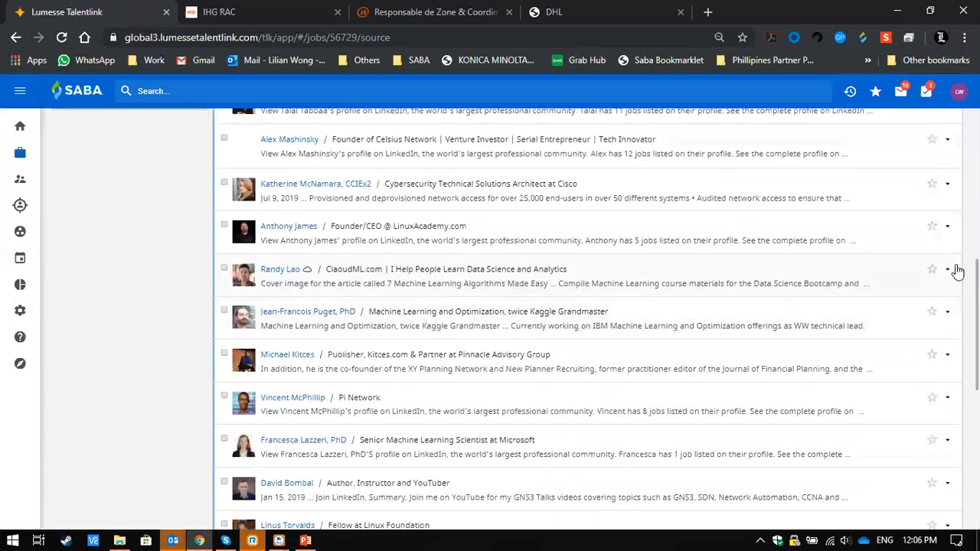
pyautogui.scroll(5, 956, 272)
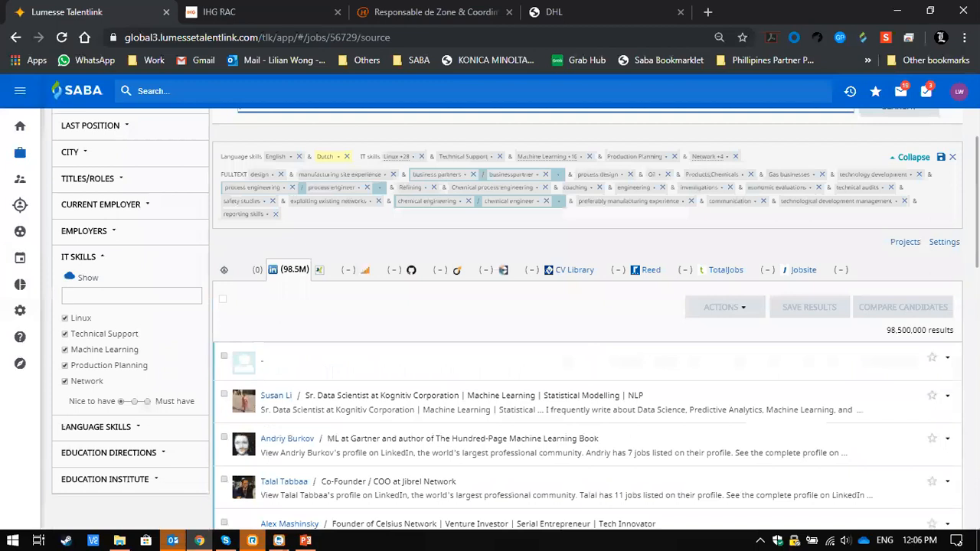